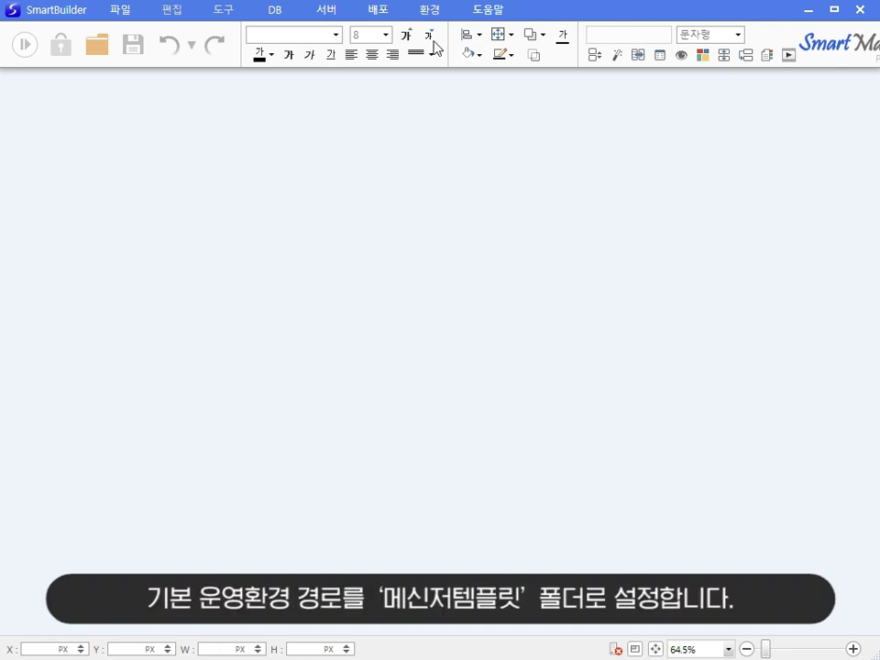
Set the default execution path in the operating environment settings to the desktop folder 메신저템플릿 and apply it
{"action": "left_click", "coordinate": [430, 10]}
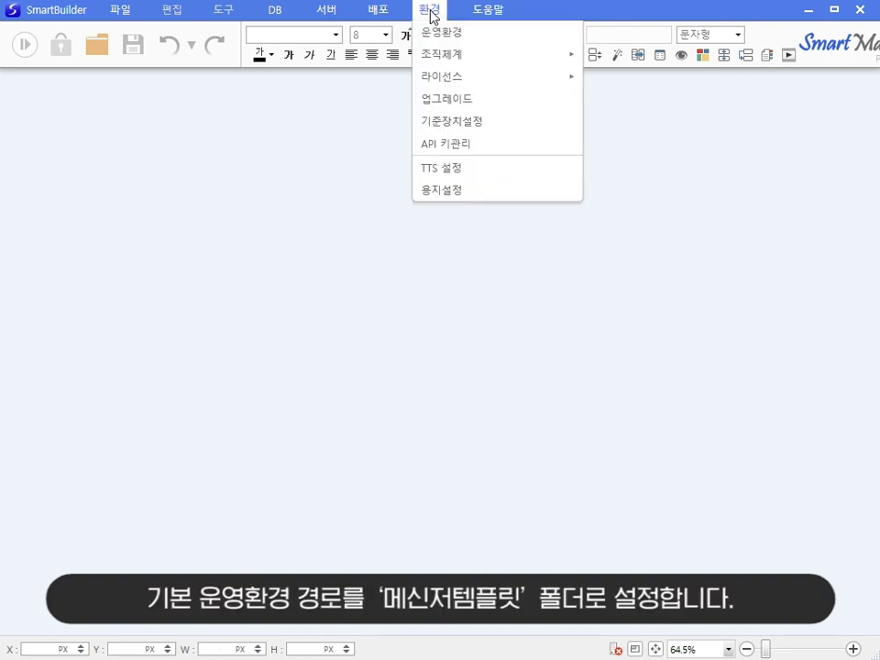
{"action": "left_click", "coordinate": [562, 35]}
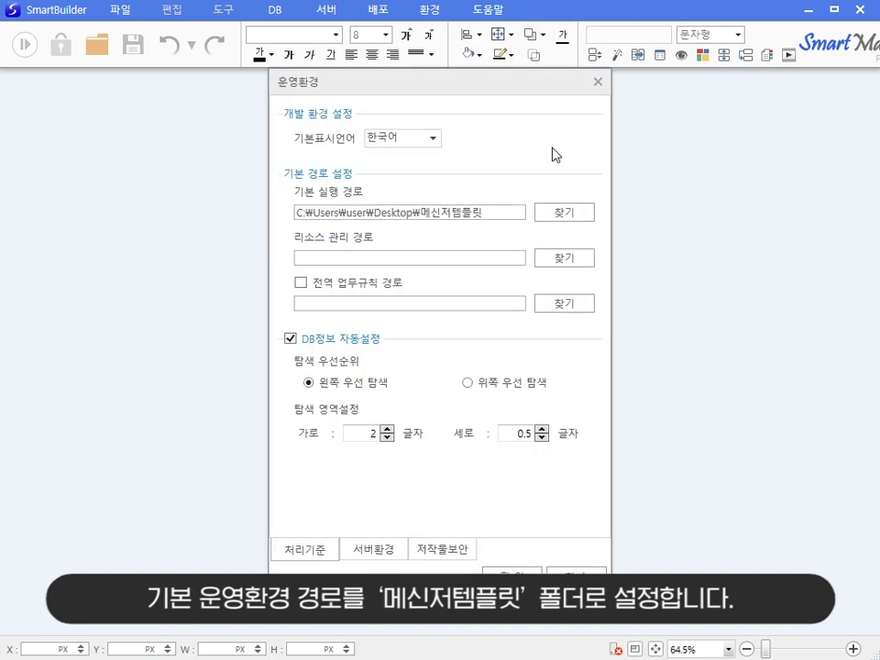
{"action": "left_click", "coordinate": [559, 209]}
{"action": "left_click", "coordinate": [466, 488]}
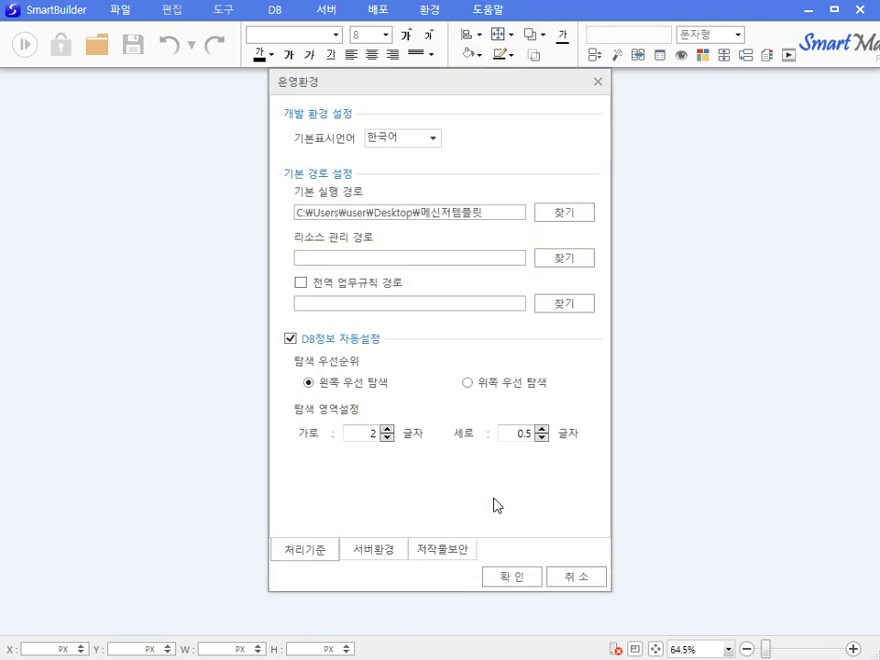
{"action": "left_click", "coordinate": [508, 577]}
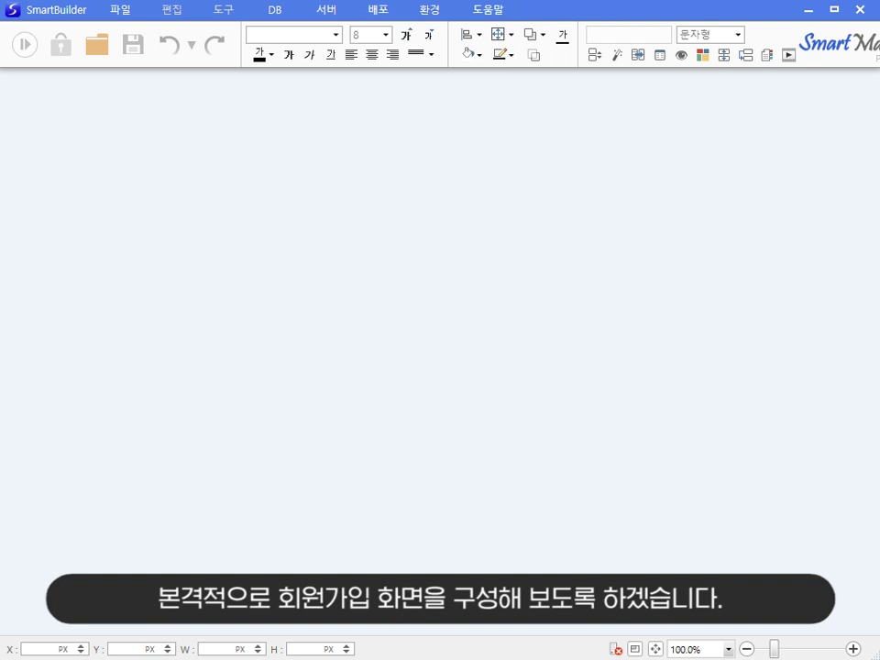
Create a new App Model from the blank form template (빈폼)
{"action": "left_click", "coordinate": [119, 10]}
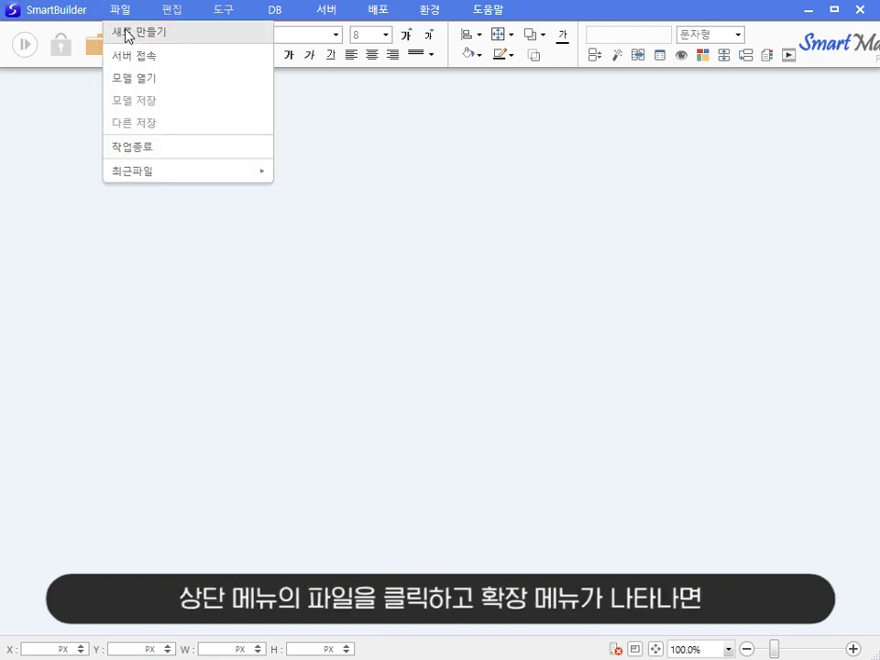
{"action": "left_click", "coordinate": [251, 35]}
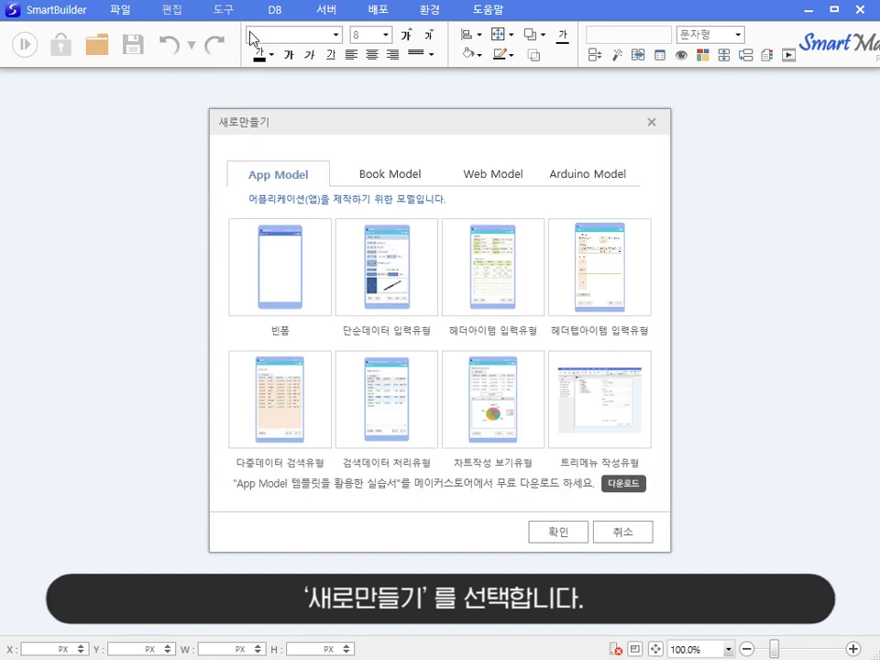
{"action": "left_click", "coordinate": [273, 248]}
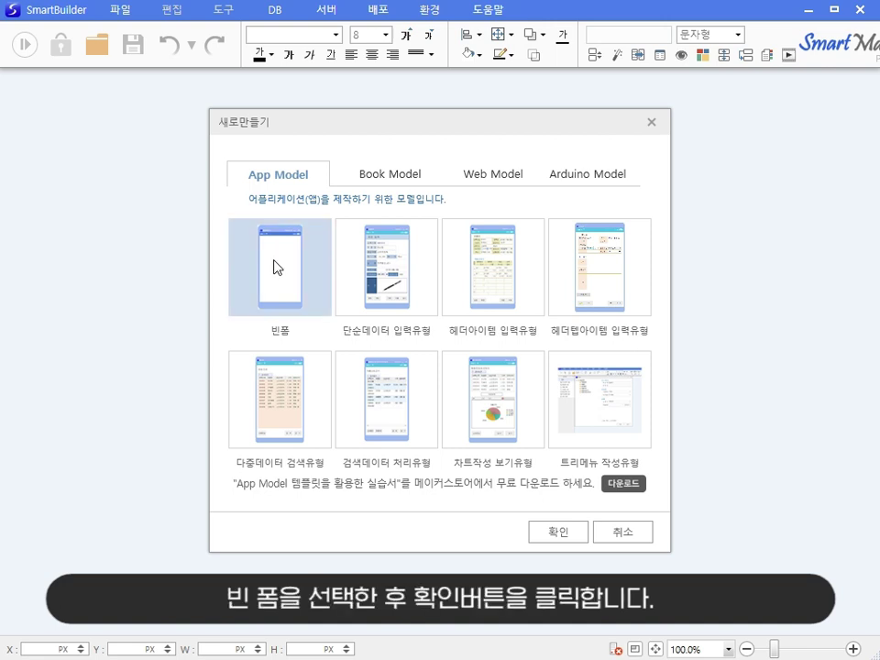
{"action": "left_click", "coordinate": [554, 533]}
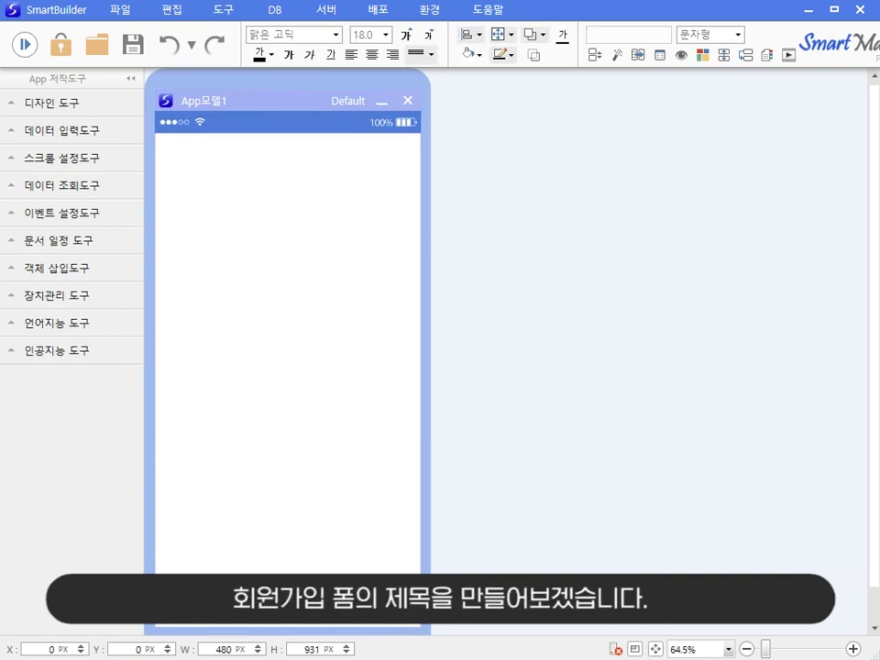
Place a 480 × 78 px title rectangle across the top of the form and label it "채팅 회원가입"
{"action": "left_click", "coordinate": [122, 107]}
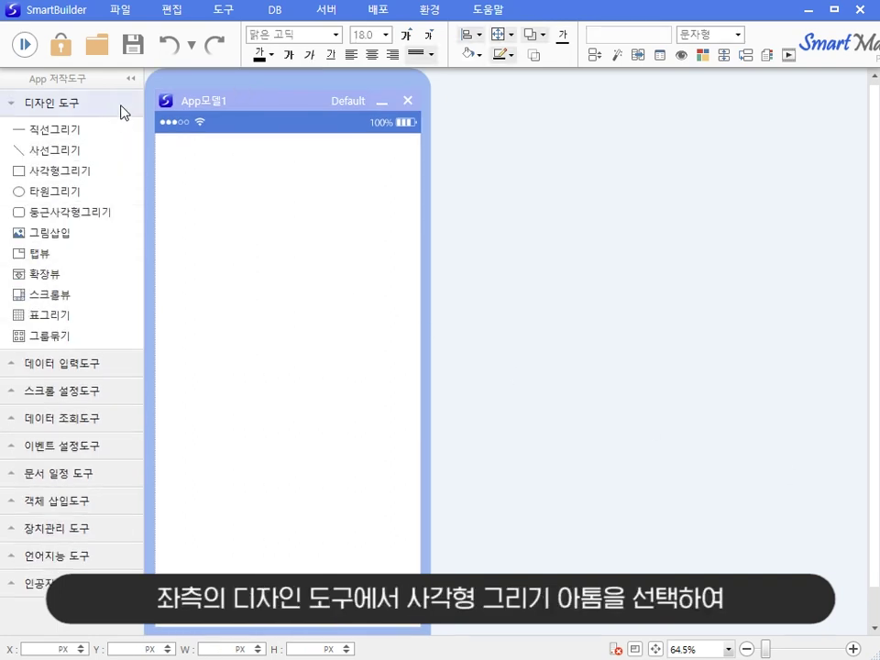
{"action": "mouse_move", "coordinate": [108, 173]}
{"action": "left_mouse_down"}
{"action": "mouse_move", "coordinate": [184, 167]}
{"action": "mouse_move", "coordinate": [189, 145]}
{"action": "mouse_move", "coordinate": [421, 177]}
{"action": "left_mouse_up"}
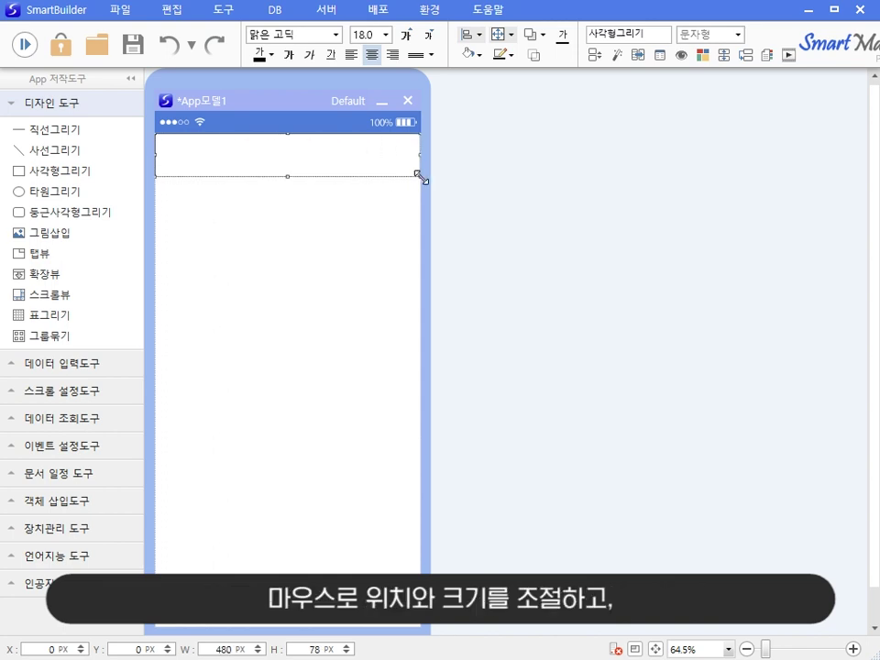
{"action": "left_click", "coordinate": [495, 272]}
{"action": "key", "text": "F2"}
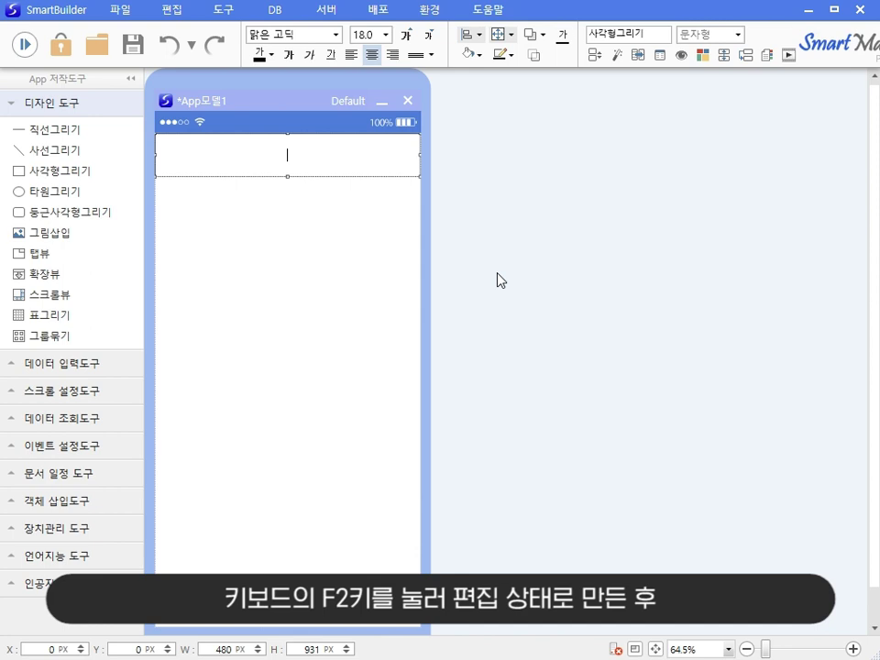
{"action": "type", "text": "채팅 회원가입"}
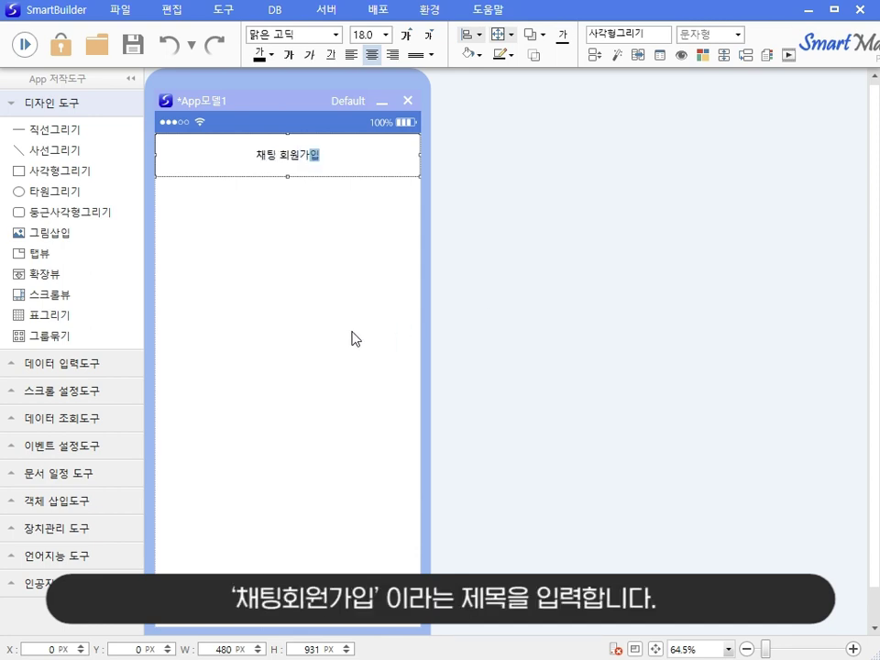
{"action": "left_click", "coordinate": [319, 339]}
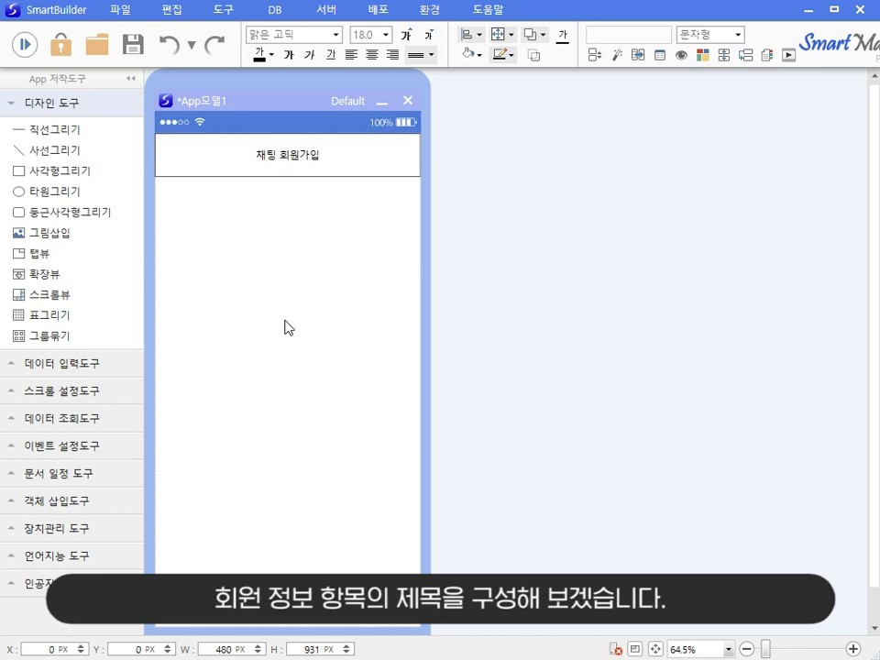
Place a 120 × 35 px rectangle below the title at X 83, Y 179 px and duplicate it twice downward
{"action": "left_click_drag", "start_coordinate": [67, 173], "coordinate": [234, 247]}
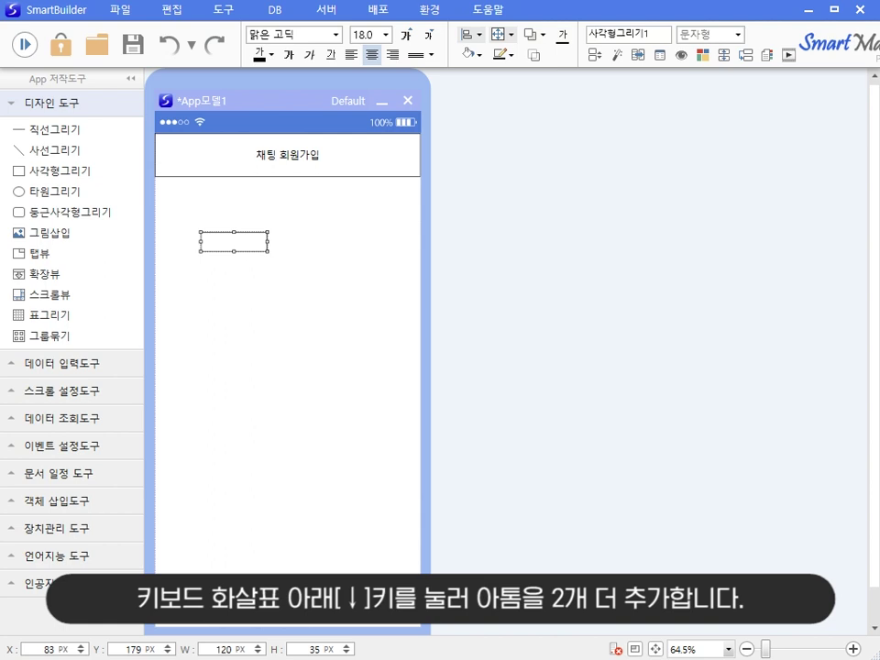
{"action": "key", "text": "Down"}
{"action": "key", "text": "Down"}
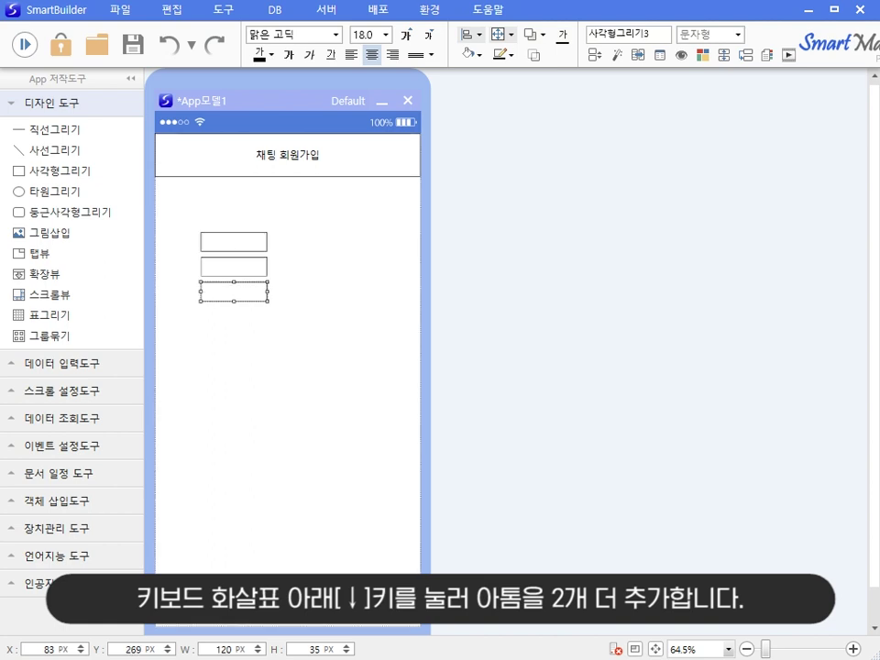
Label the three small rectangles from top to bottom "프로필", "전화번호" and "닉네임"
{"action": "left_click", "coordinate": [244, 241]}
{"action": "type", "text": "프로필"}
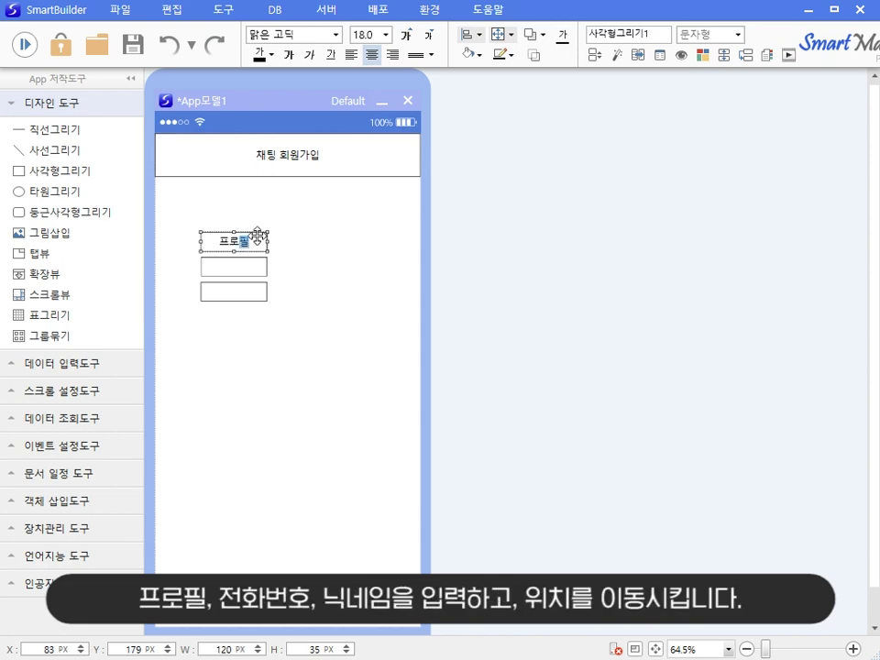
{"action": "key", "text": "Tab"}
{"action": "type", "text": "전화번호"}
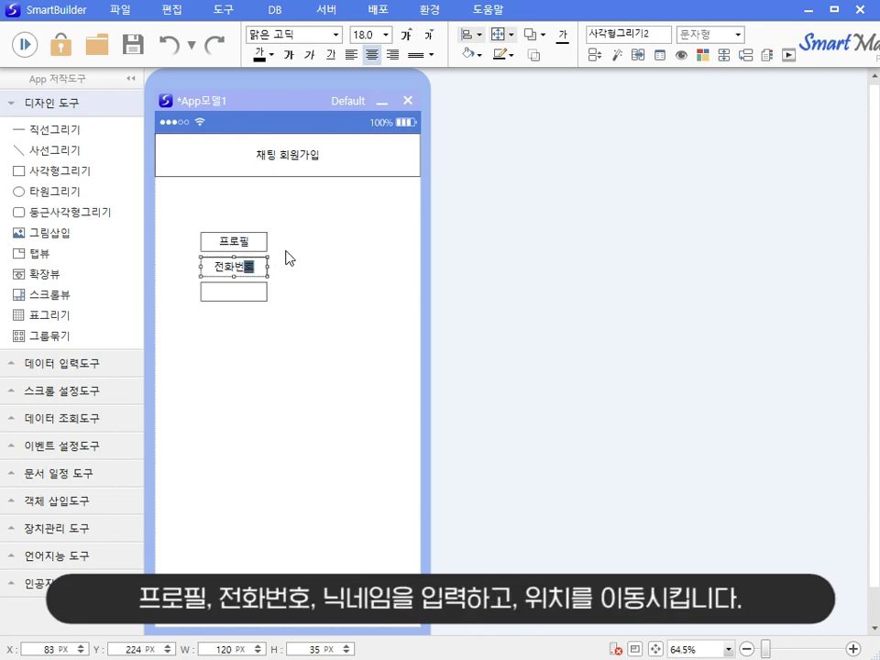
{"action": "key", "text": "Tab"}
{"action": "type", "text": "닉네임"}
{"action": "left_click", "coordinate": [297, 301]}
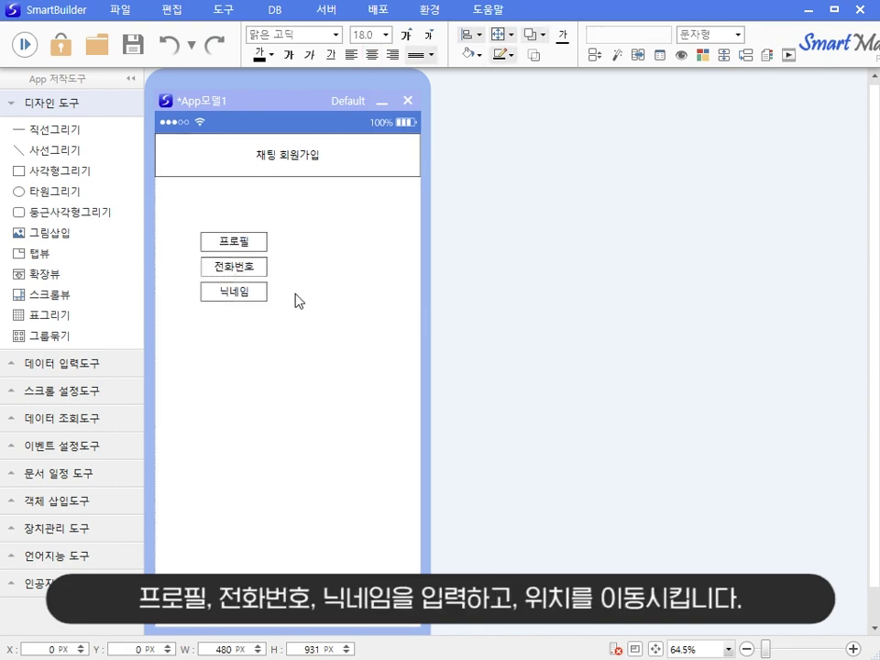
Move the 전화번호 and 닉네임 rectangles down, spacing them apart so that 닉네임 sits at Y 379 px
{"action": "left_click_drag", "start_coordinate": [297, 301], "coordinate": [165, 257]}
{"action": "key", "text": "shift+Down"}
{"action": "key", "text": "shift+Down"}
{"action": "key", "text": "shift+Down"}
{"action": "key", "text": "shift+Down"}
{"action": "key", "text": "shift+Down"}
{"action": "key", "text": "shift+Down"}
{"action": "key", "text": "shift+Down"}
{"action": "key", "text": "shift+Down"}
{"action": "key", "text": "shift+Down"}
{"action": "key", "text": "shift+Down"}
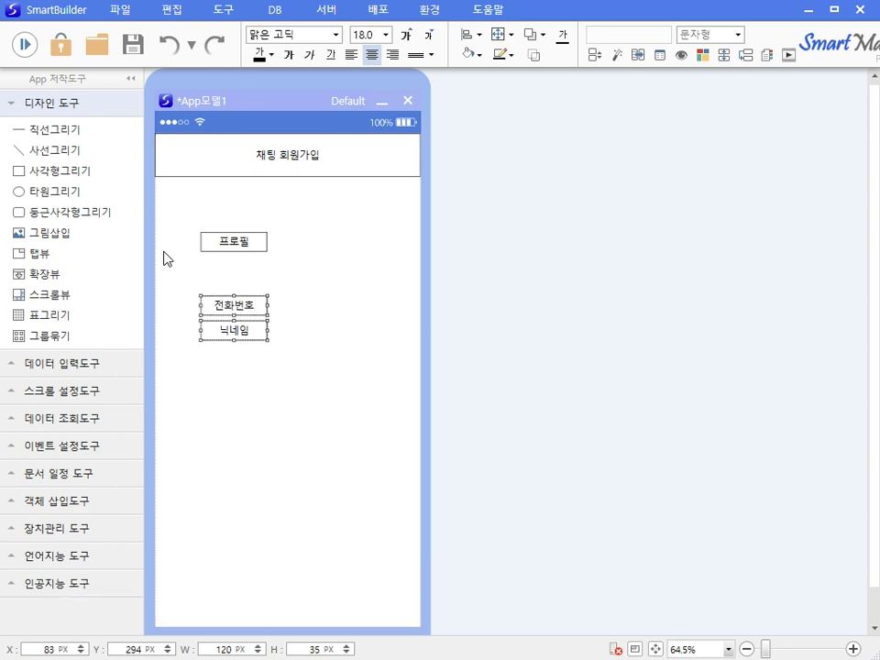
{"action": "left_click", "coordinate": [286, 375]}
{"action": "left_click_drag", "start_coordinate": [314, 384], "coordinate": [184, 339]}
{"action": "key", "text": "shift+Down"}
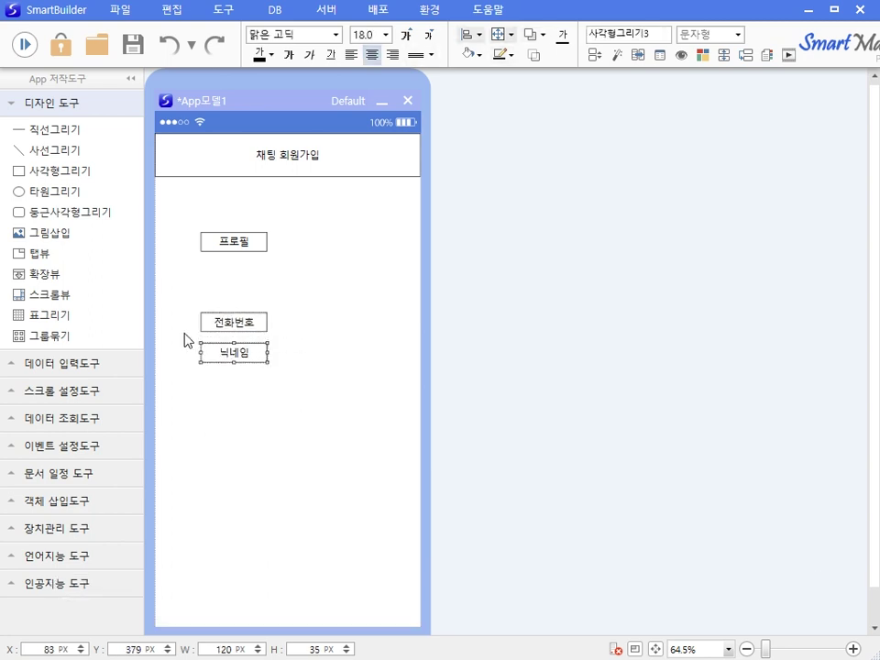
{"action": "key", "text": "Escape"}
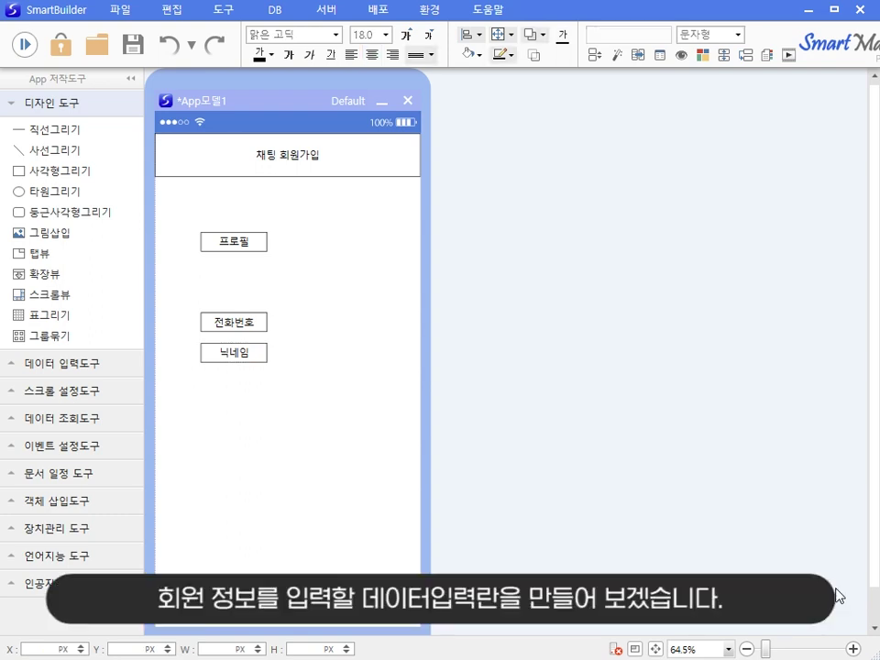
Place a 150 × 150 px image input field (이미지입력란) to the right of the 프로필 rectangle
{"action": "left_click", "coordinate": [107, 110]}
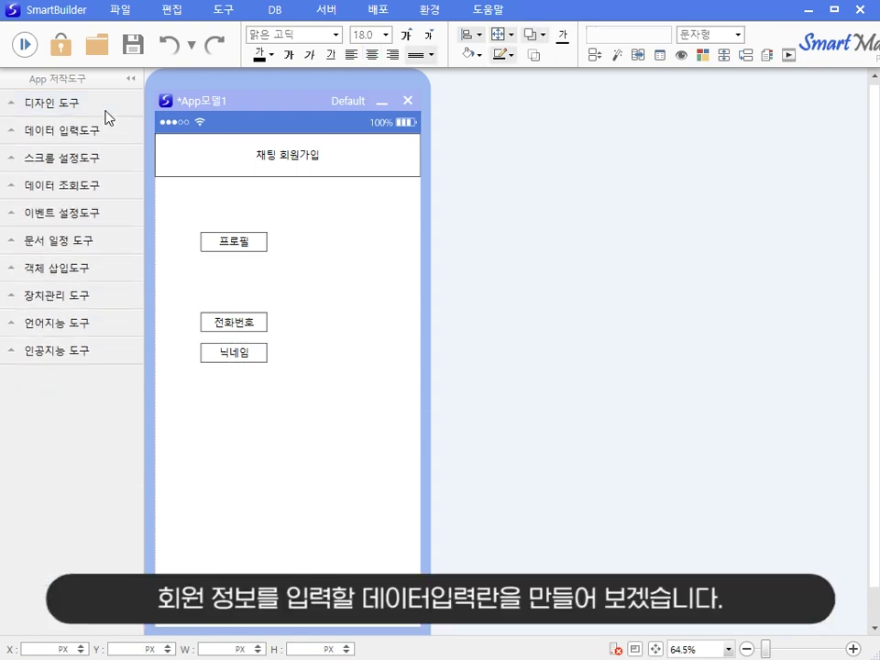
{"action": "left_click", "coordinate": [106, 134]}
{"action": "left_click_drag", "start_coordinate": [96, 194], "coordinate": [326, 244]}
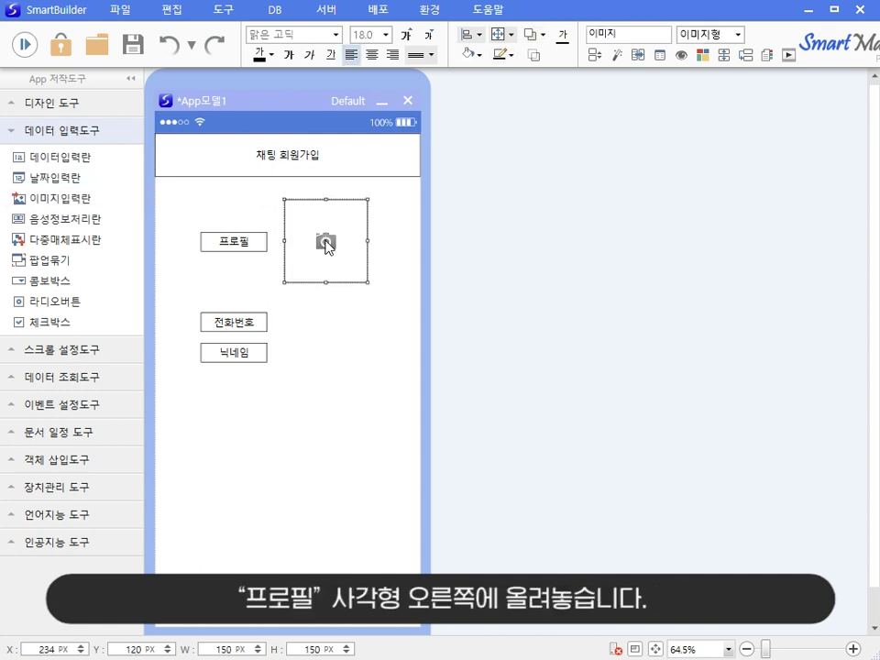
{"action": "left_click", "coordinate": [343, 295]}
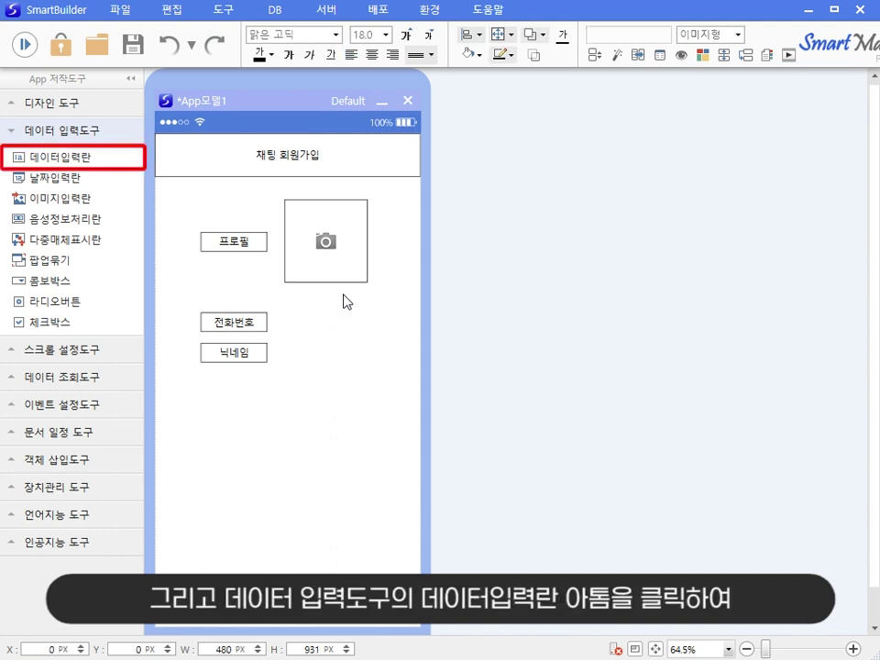
Place a 150 × 35 px data input field (데이터입력란) beside 전화번호 and duplicate it beside 닉네임 at Y 376 px
{"action": "left_click_drag", "start_coordinate": [82, 168], "coordinate": [327, 327]}
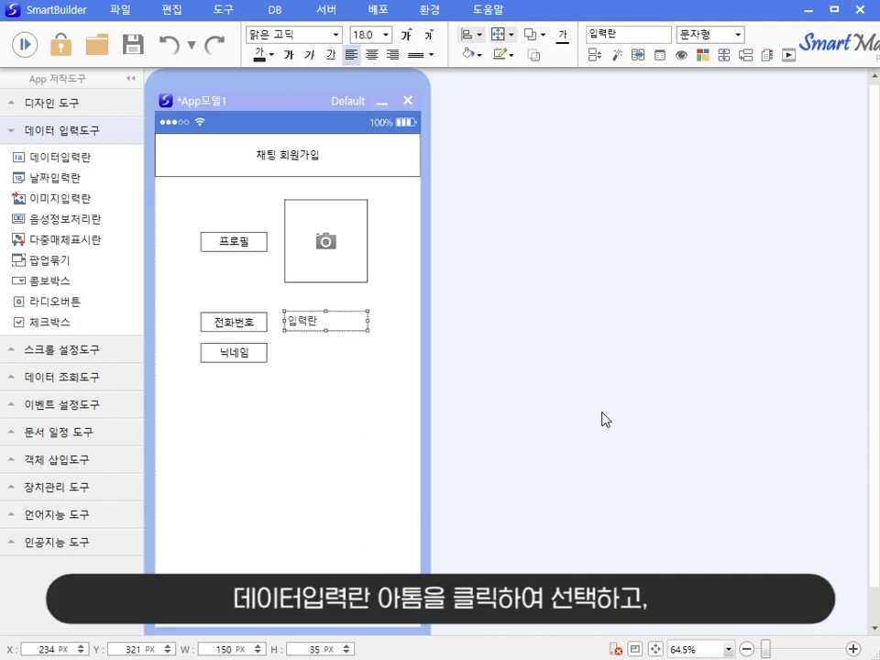
{"action": "key", "text": "alt+Down"}
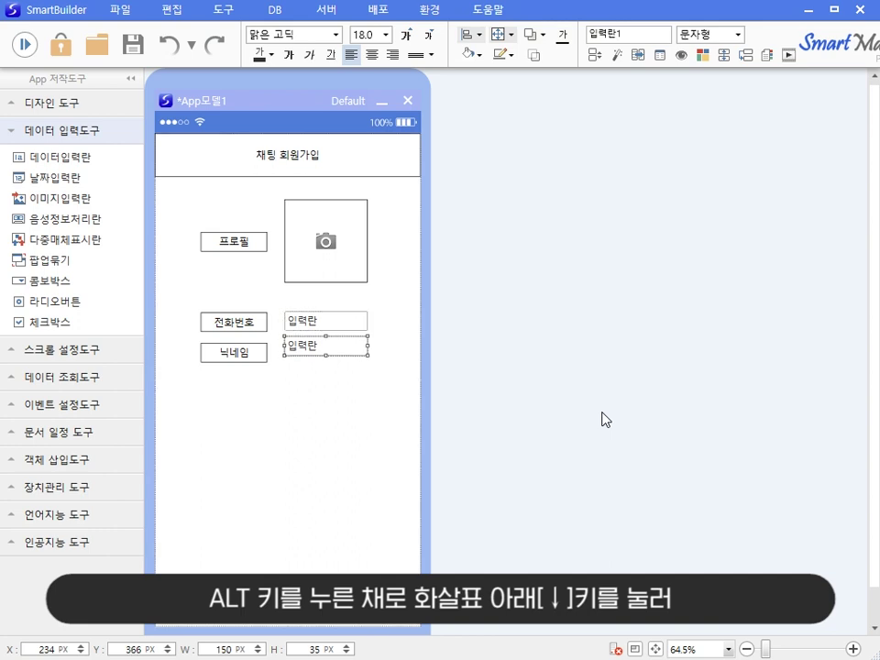
{"action": "key", "text": "Down"}
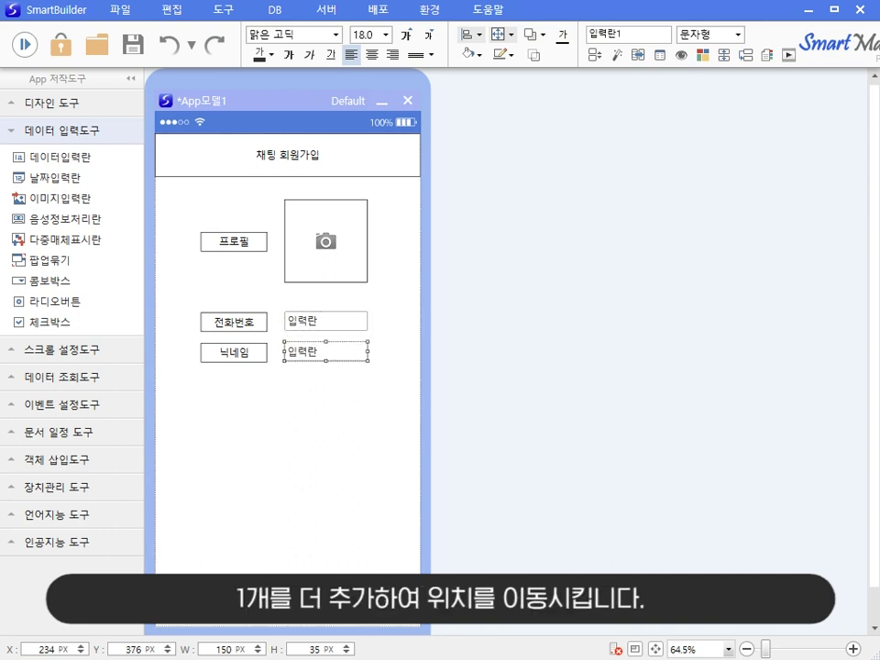
{"action": "left_click", "coordinate": [280, 534]}
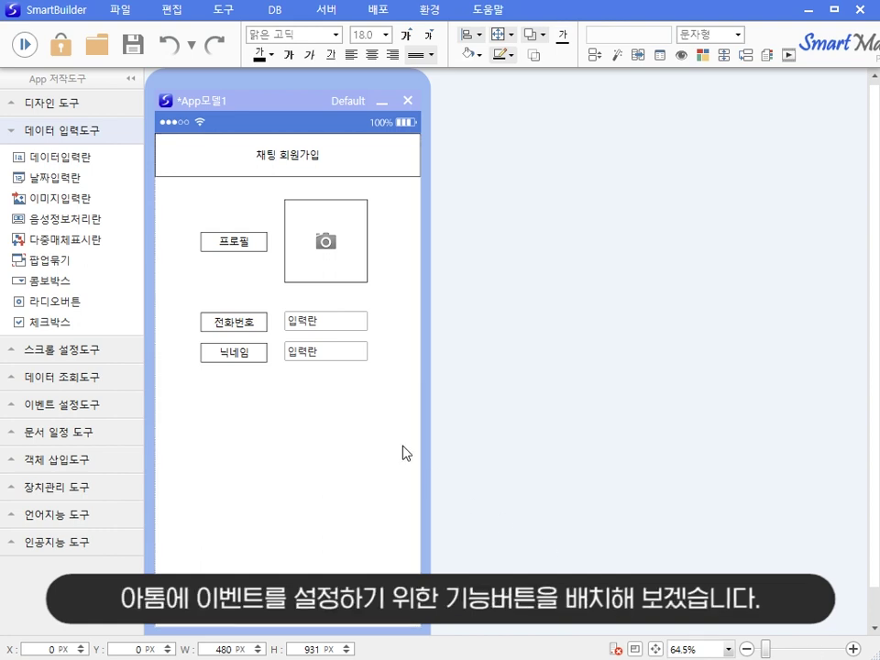
Place a 100 × 50 px function button (기능버튼) below the fields at X 87, Y 495 px and duplicate it to the right
{"action": "left_click", "coordinate": [82, 135]}
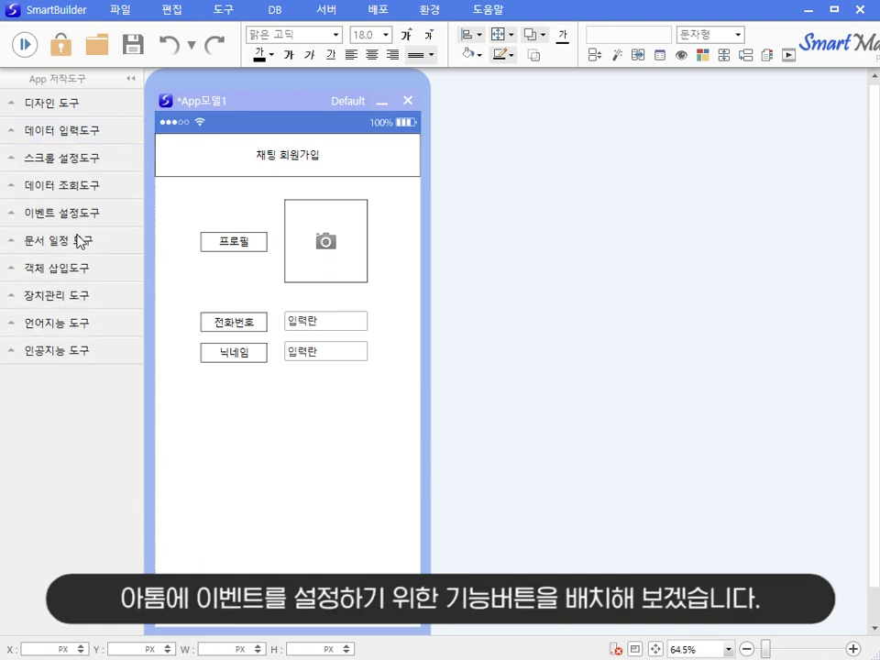
{"action": "left_click", "coordinate": [77, 214]}
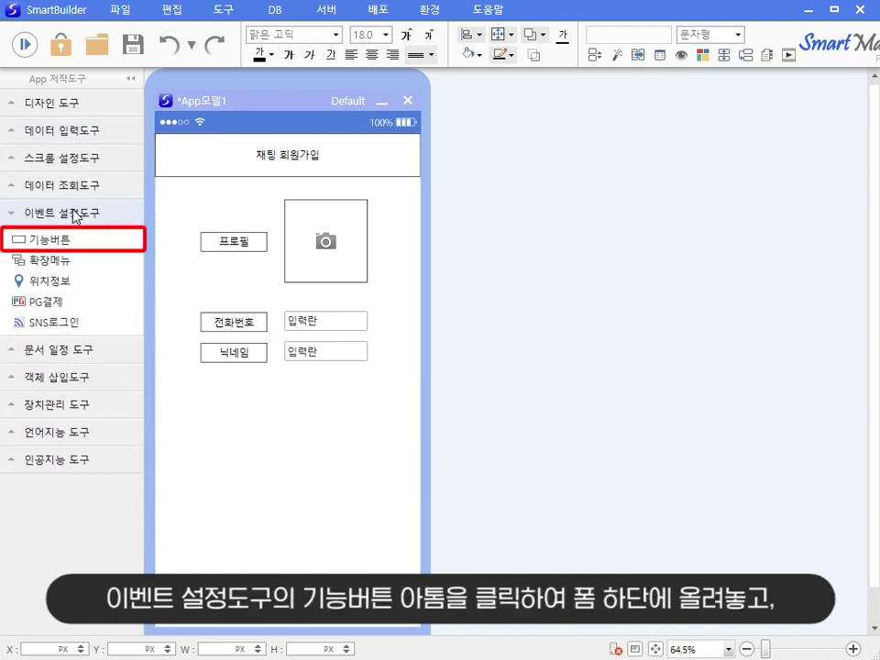
{"action": "left_click", "coordinate": [100, 247]}
{"action": "left_click", "coordinate": [231, 420]}
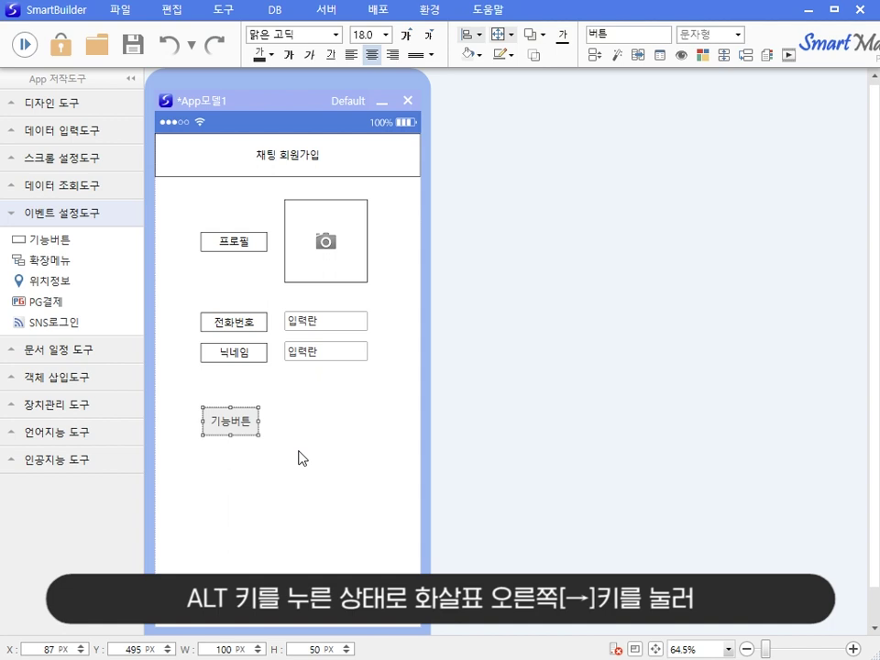
{"action": "key", "text": "alt+Right"}
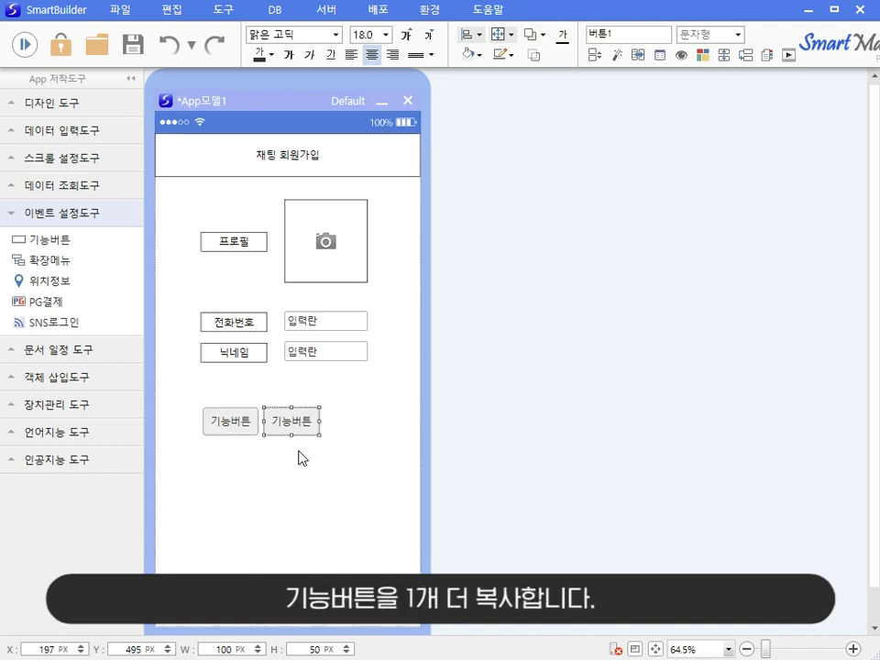
{"action": "left_click", "coordinate": [302, 458]}
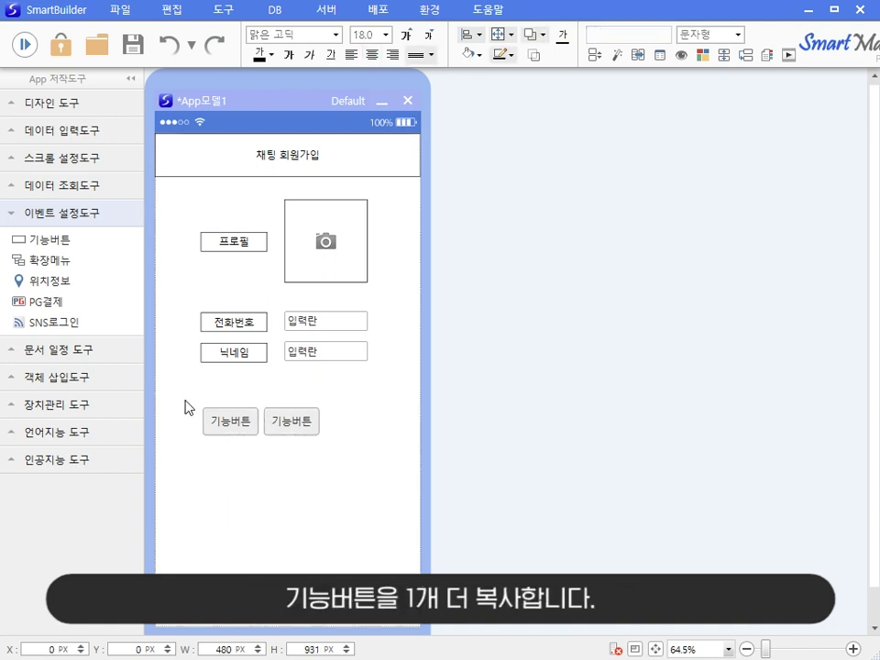
Replace the left function button's text with "회원가입"
{"action": "left_click", "coordinate": [222, 429]}
{"action": "key", "text": "BackSpace"}
{"action": "key", "text": "BackSpace"}
{"action": "key", "text": "BackSpace"}
{"action": "key", "text": "BackSpace"}
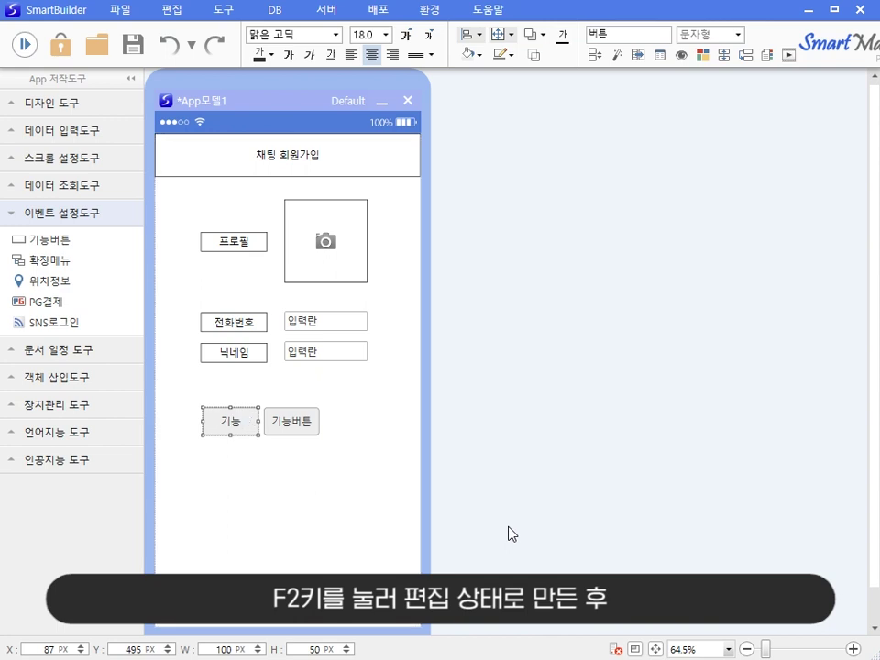
{"action": "type", "text": "회원가입"}
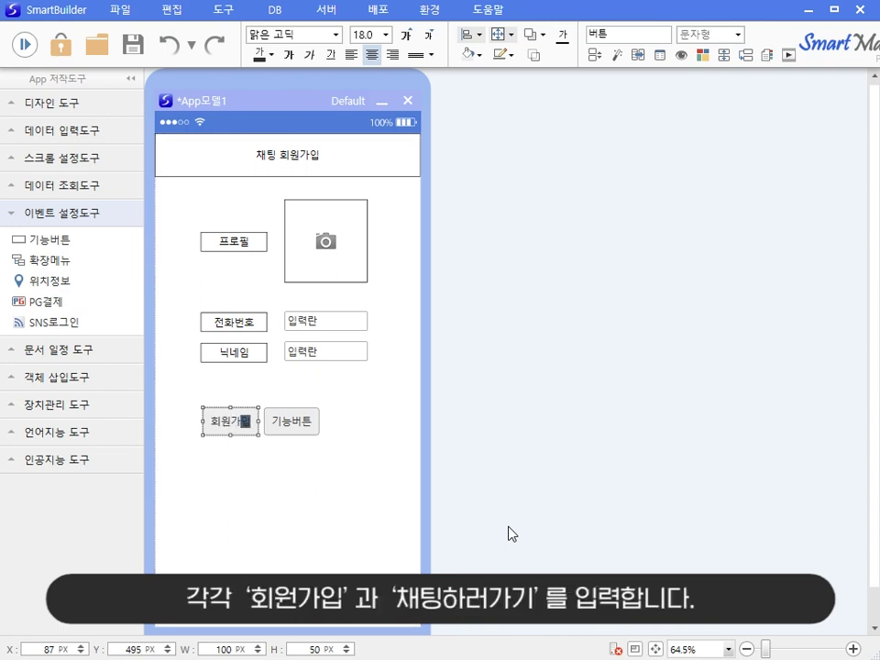
Replace the right function button's text with "채팅하러가기"
{"action": "left_click", "coordinate": [293, 429]}
{"action": "key", "text": "BackSpace"}
{"action": "key", "text": "BackSpace"}
{"action": "key", "text": "BackSpace"}
{"action": "key", "text": "BackSpace"}
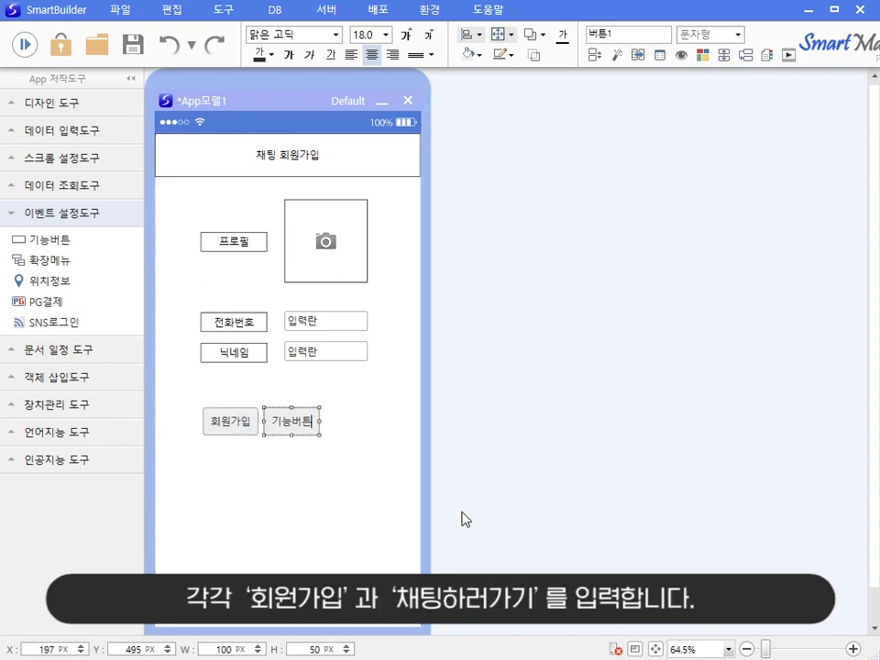
{"action": "type", "text": "채팅하러가기"}
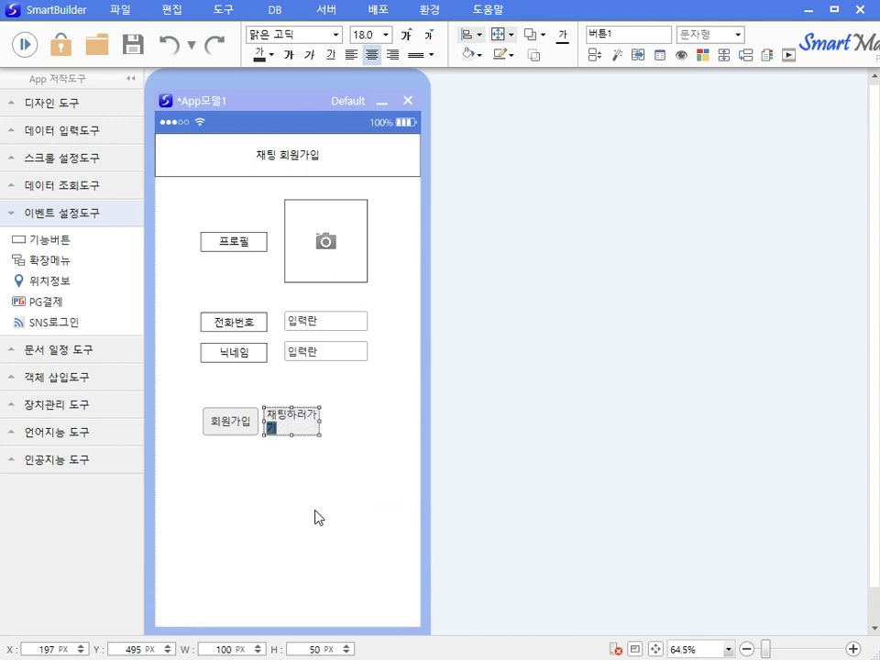
{"action": "left_click", "coordinate": [314, 484]}
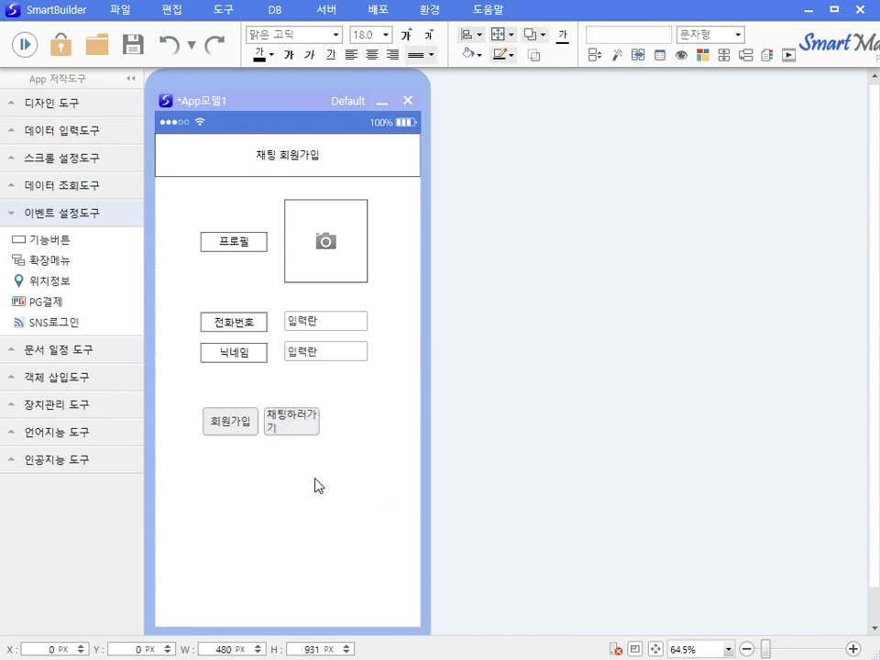
Move the 채팅하러가기 button below 회원가입 and enlarge them to about 317 × 83 px and 312 × 73 px respectively
{"action": "left_click_drag", "start_coordinate": [300, 431], "coordinate": [250, 500]}
{"action": "left_click", "coordinate": [255, 420]}
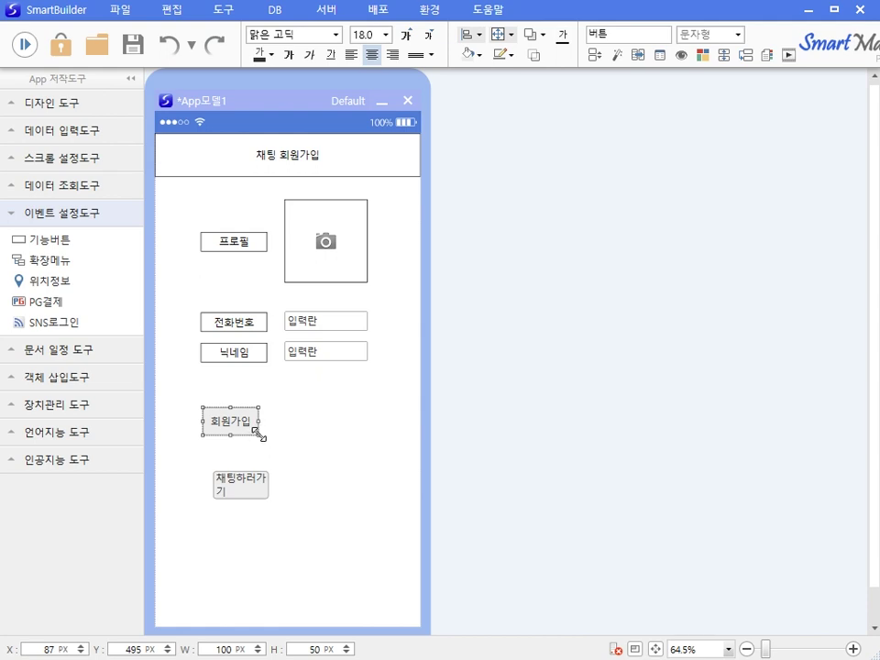
{"action": "left_click_drag", "start_coordinate": [257, 434], "coordinate": [376, 448]}
{"action": "left_click", "coordinate": [264, 497]}
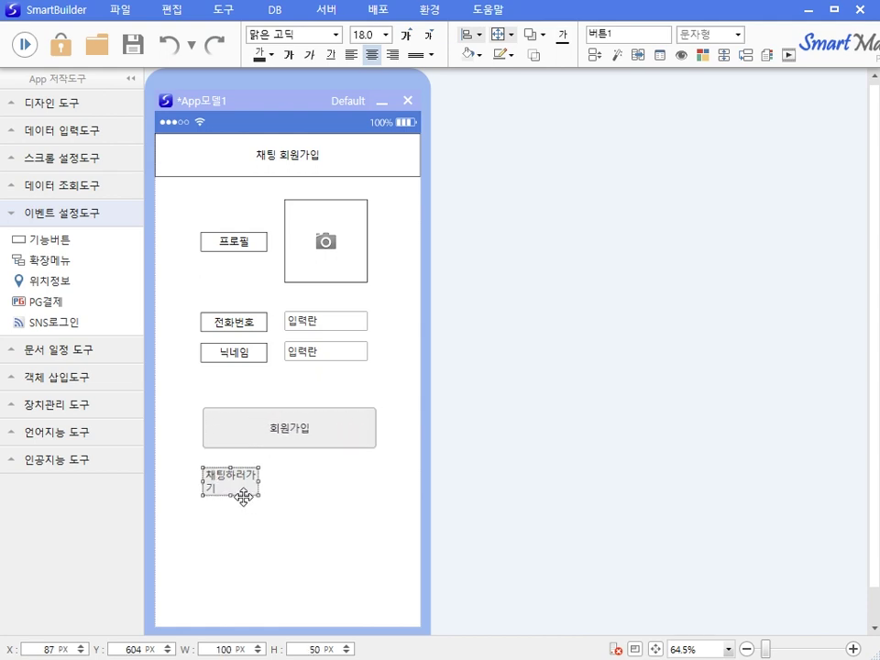
{"action": "left_click_drag", "start_coordinate": [267, 500], "coordinate": [376, 515]}
{"action": "left_click", "coordinate": [399, 388]}
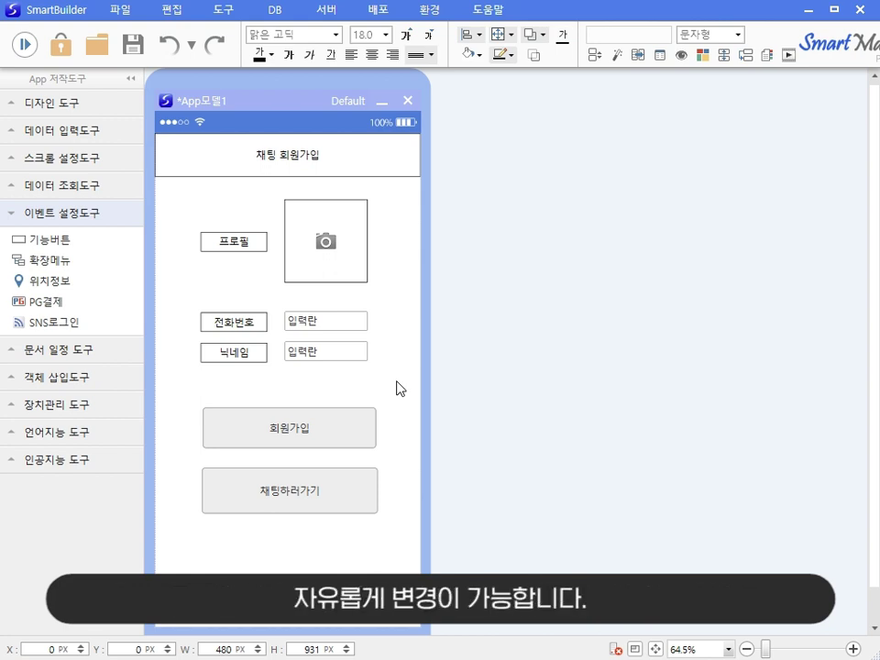
Switch the form to atom name display and name the image input field's atom "프로필"
{"action": "key", "text": "F3"}
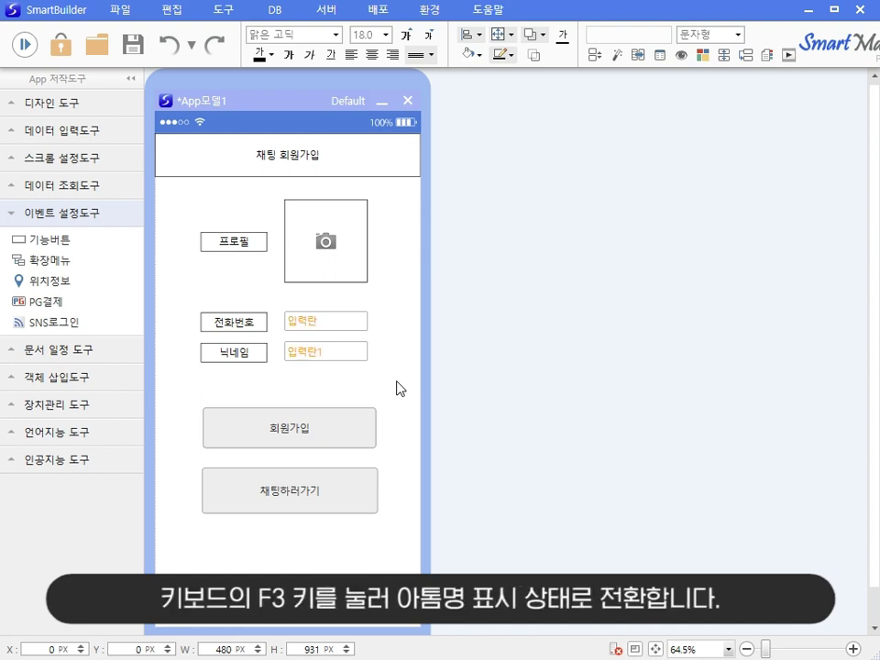
{"action": "left_click", "coordinate": [326, 242]}
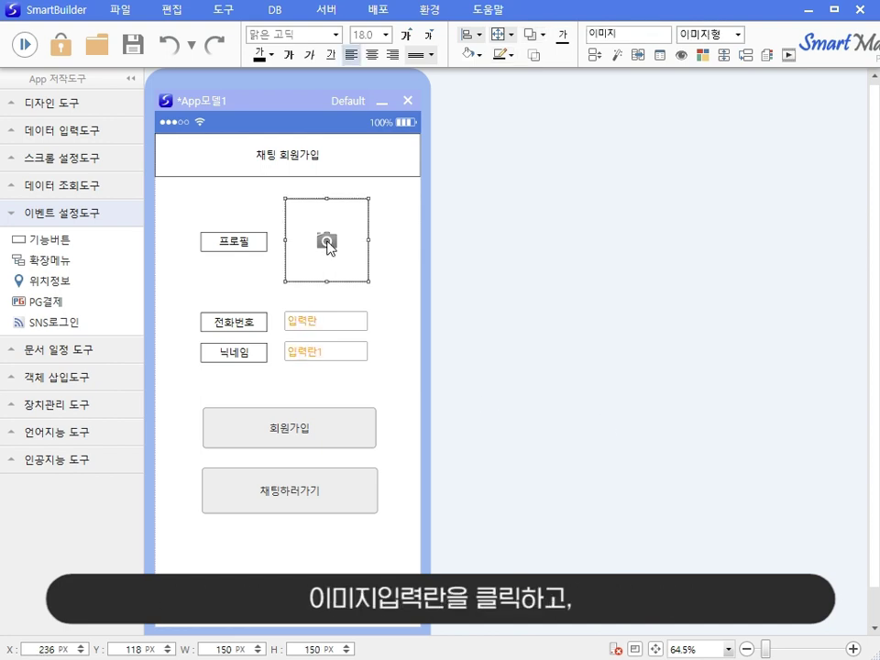
{"action": "double_click", "coordinate": [624, 33]}
{"action": "type", "text": "프로필"}
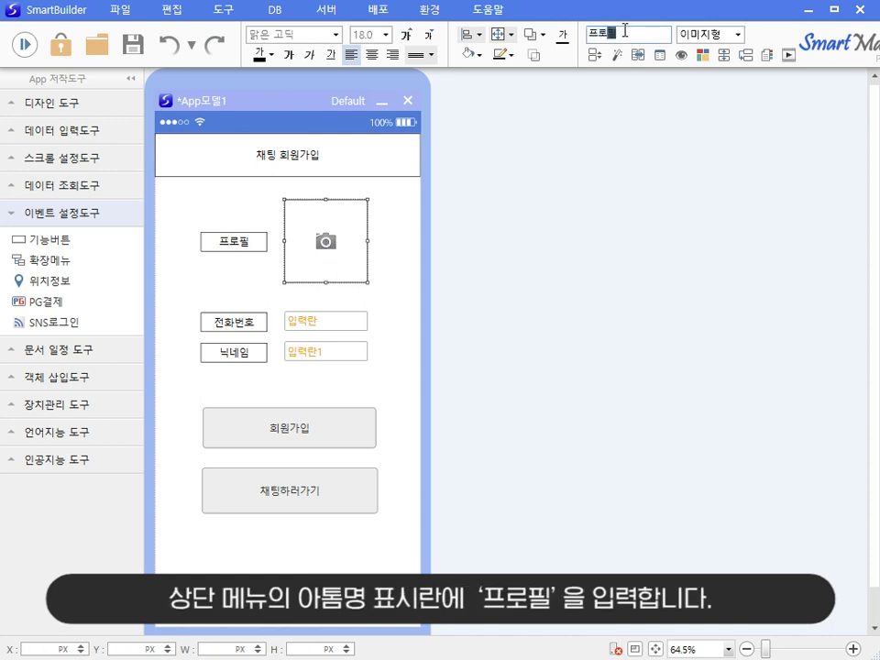
Name the atom of the data input field beside the 전화번호 label "전화번호"
{"action": "left_click", "coordinate": [358, 326]}
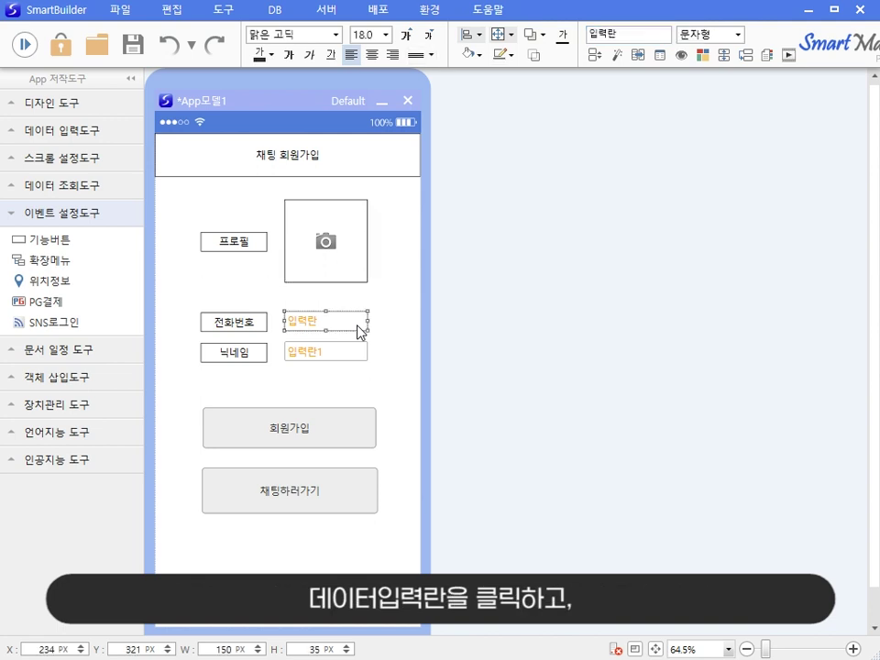
{"action": "left_click", "coordinate": [633, 31]}
{"action": "key", "text": "BackSpace"}
{"action": "key", "text": "BackSpace"}
{"action": "key", "text": "BackSpace"}
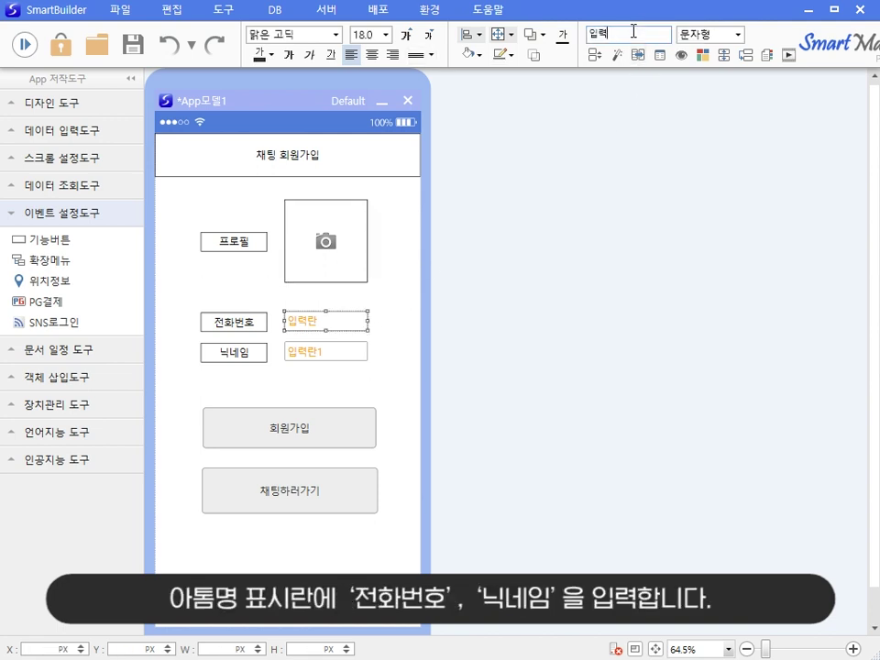
{"action": "type", "text": "전화번호"}
{"action": "left_click", "coordinate": [371, 363]}
Name the atom of the data input field beside the 닉네임 label "닉네임"
{"action": "left_click", "coordinate": [356, 357]}
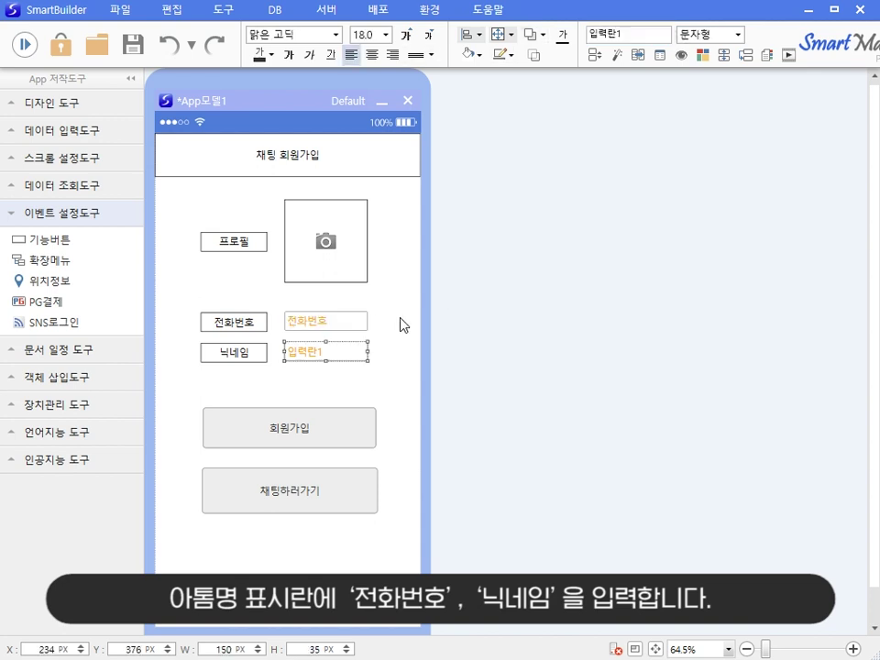
{"action": "left_click_drag", "start_coordinate": [632, 32], "coordinate": [493, 62]}
{"action": "type", "text": "닉네임"}
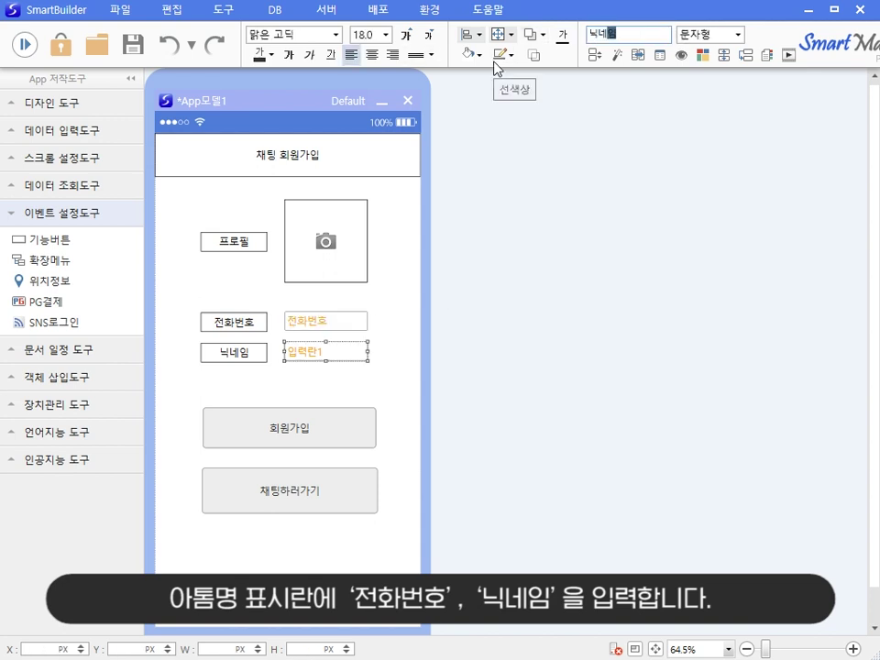
{"action": "left_click", "coordinate": [446, 249]}
Name the 회원가입 button's atom "회원가입버튼" and the 채팅하러가기 button's atom "채팅하러가기"
{"action": "left_click", "coordinate": [354, 427]}
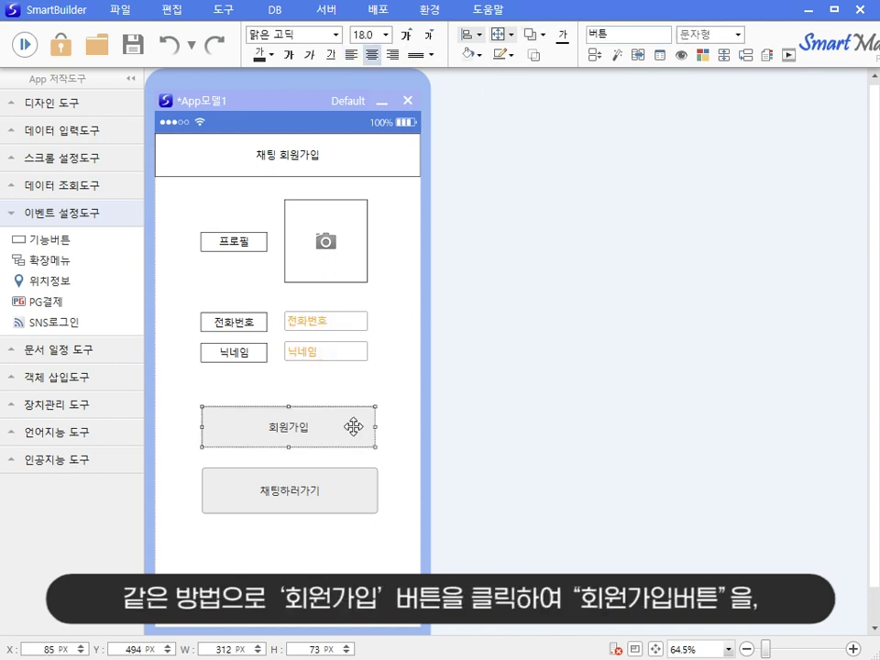
{"action": "type", "text": "회원가입"}
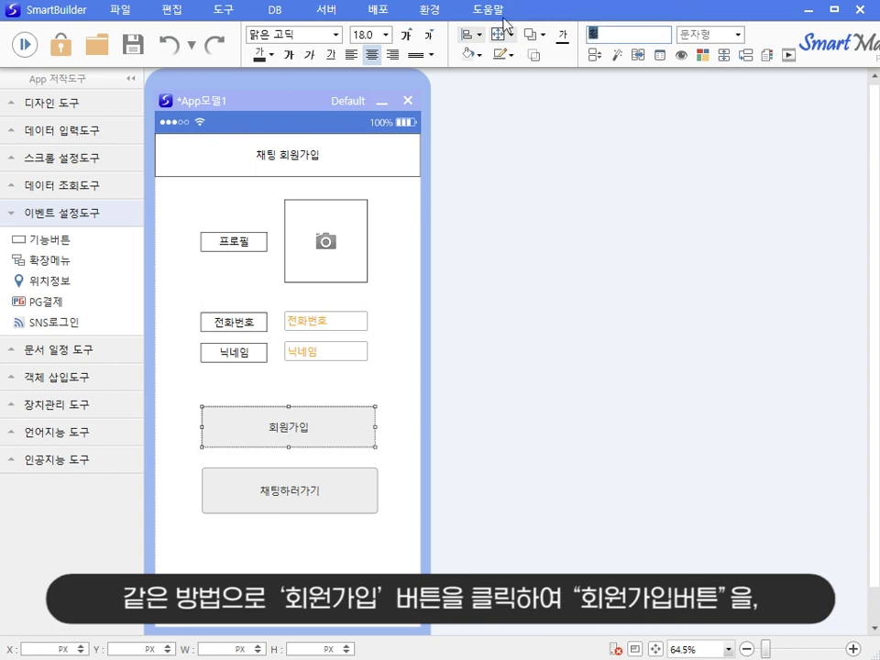
{"action": "type", "text": "버튼"}
{"action": "left_click", "coordinate": [361, 483]}
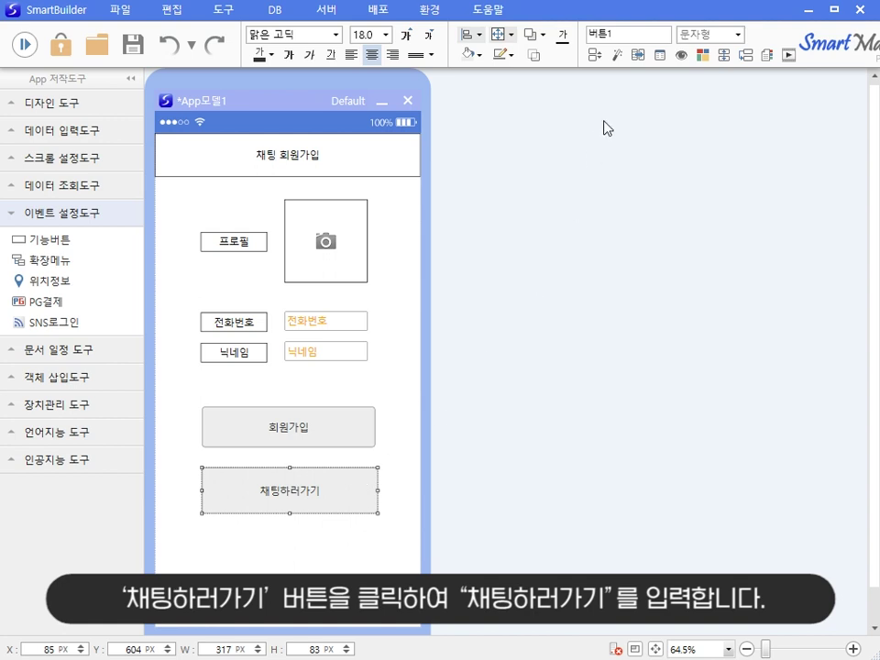
{"action": "type", "text": "채팅하러가기"}
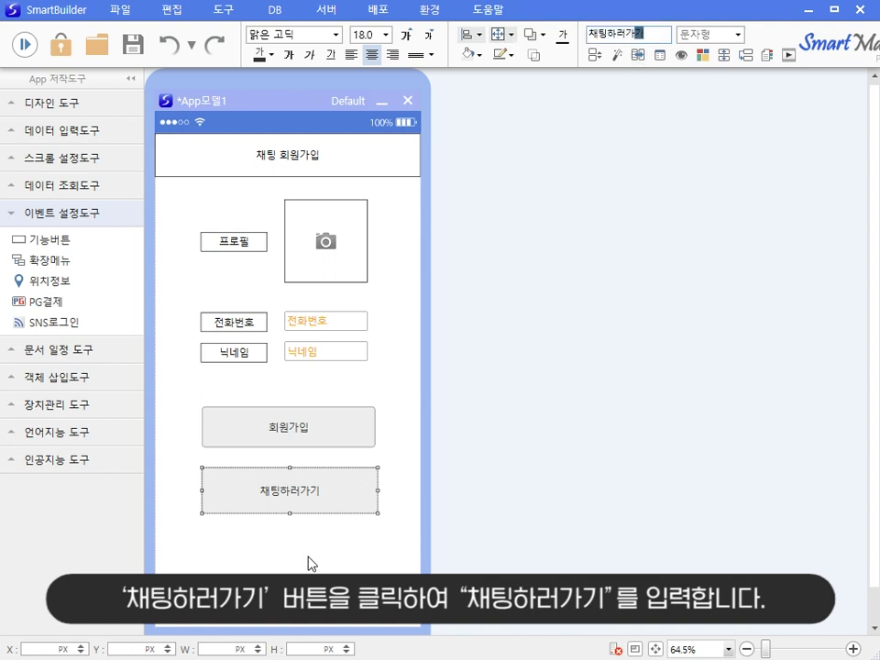
{"action": "left_click", "coordinate": [341, 562]}
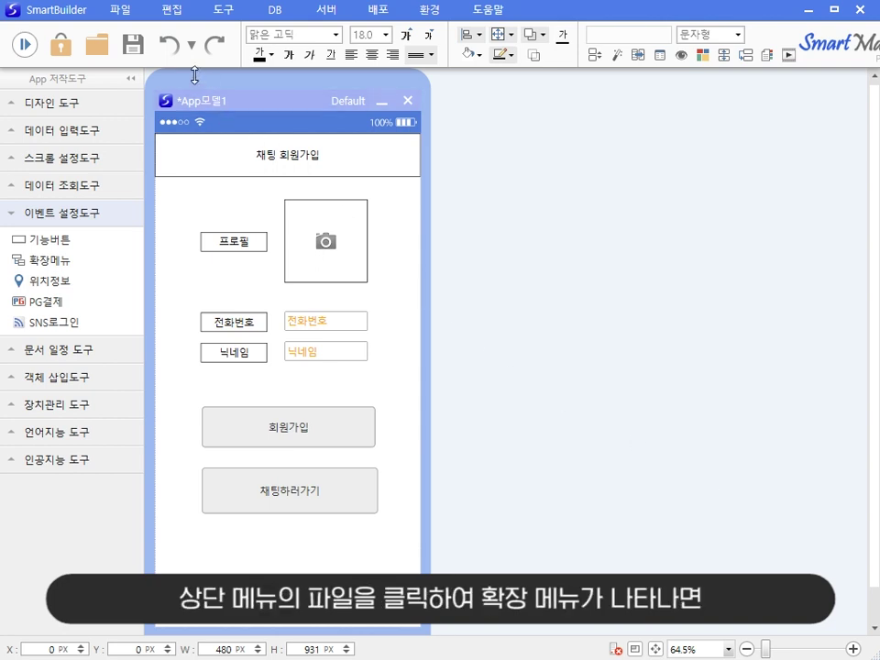
Save the model in the 메신저템플릿 folder under the file name "채팅회원가입"
{"action": "left_click", "coordinate": [119, 12]}
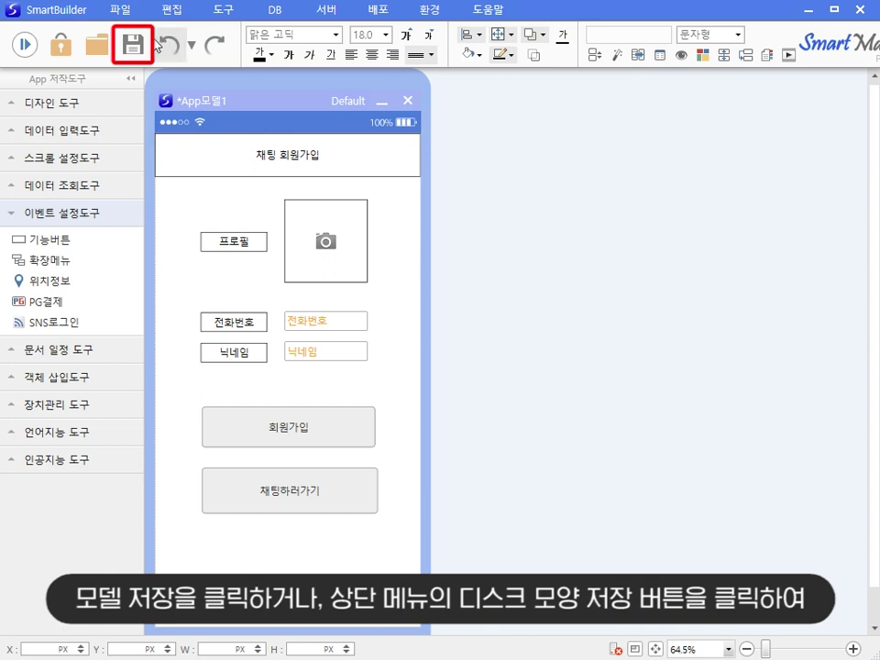
{"action": "left_click", "coordinate": [138, 44]}
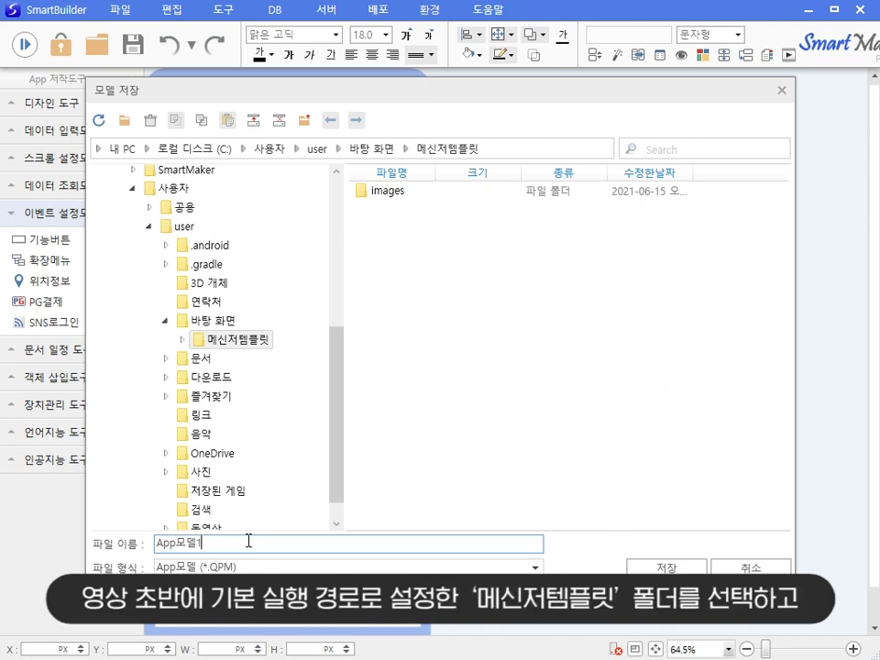
{"action": "key", "text": "BackSpace"}
{"action": "key", "text": "BackSpace"}
{"action": "key", "text": "BackSpace"}
{"action": "key", "text": "BackSpace"}
{"action": "key", "text": "BackSpace"}
{"action": "key", "text": "BackSpace"}
{"action": "type", "text": "채"}
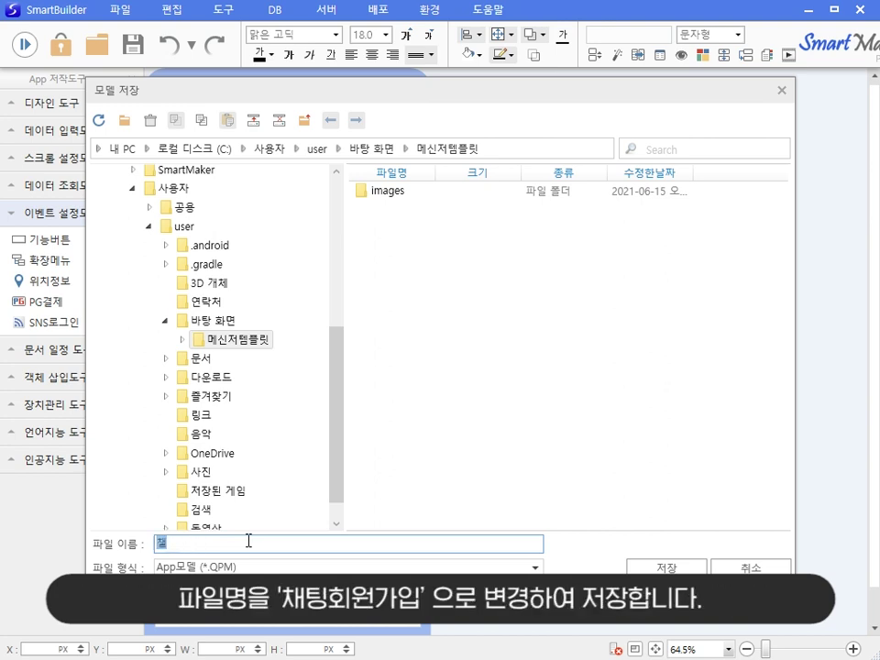
{"action": "type", "text": "팅회원"}
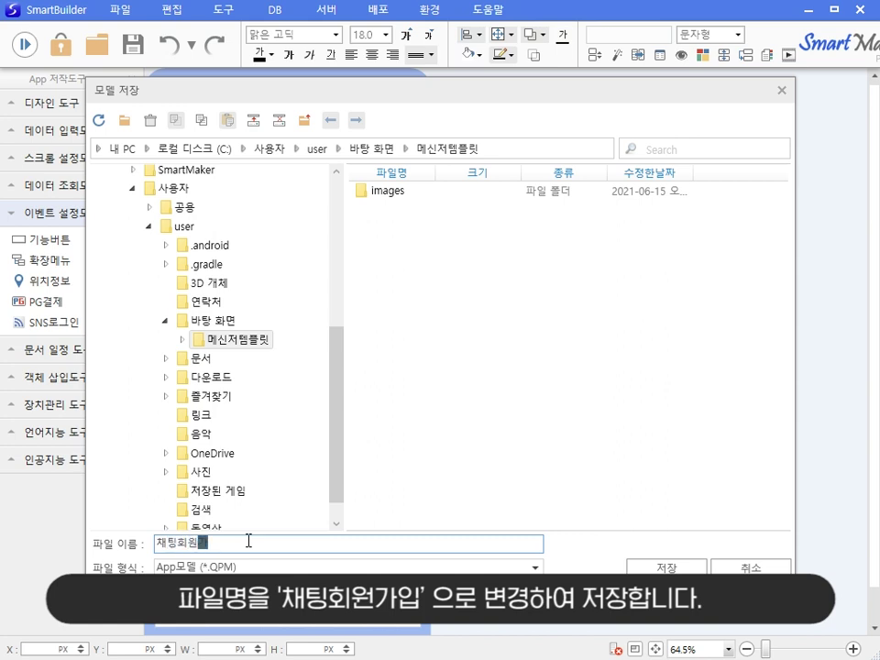
{"action": "type", "text": "가입"}
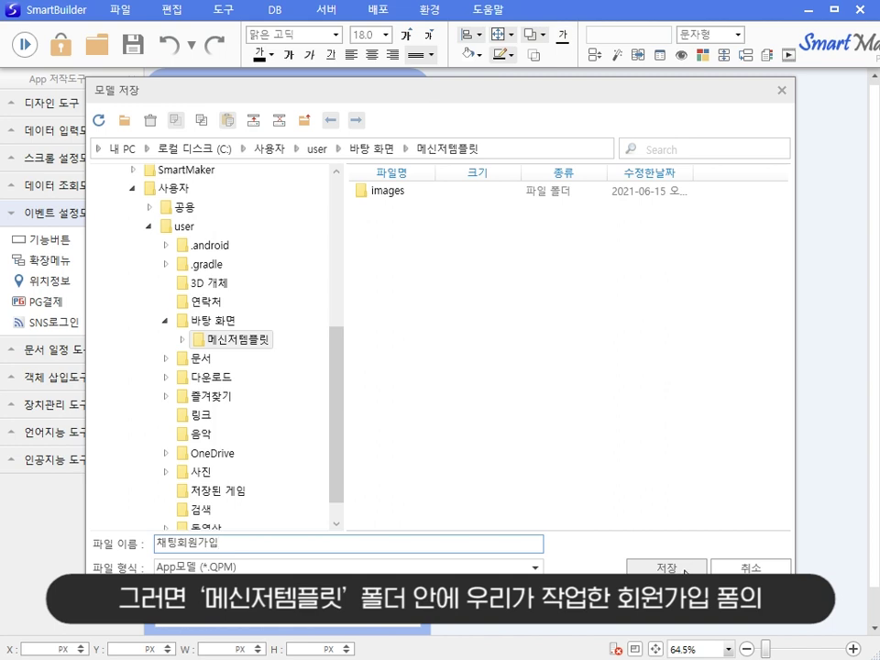
{"action": "left_click", "coordinate": [686, 569]}
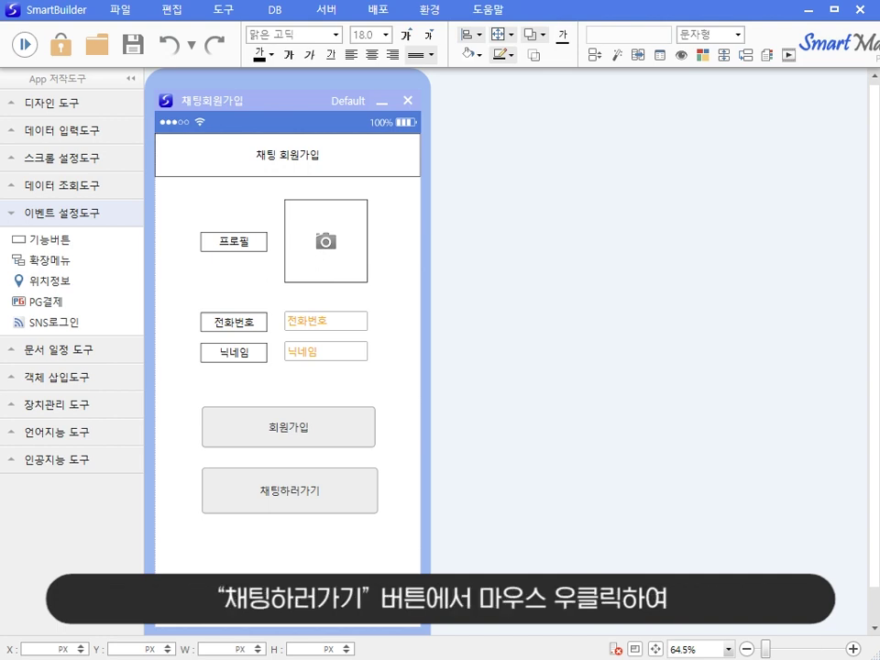
Set the 채팅하러가기 button's function (기능선택) to 상세폼보기 in its style properties and save the model
{"action": "left_click", "coordinate": [314, 480]}
{"action": "right_click", "coordinate": [330, 488]}
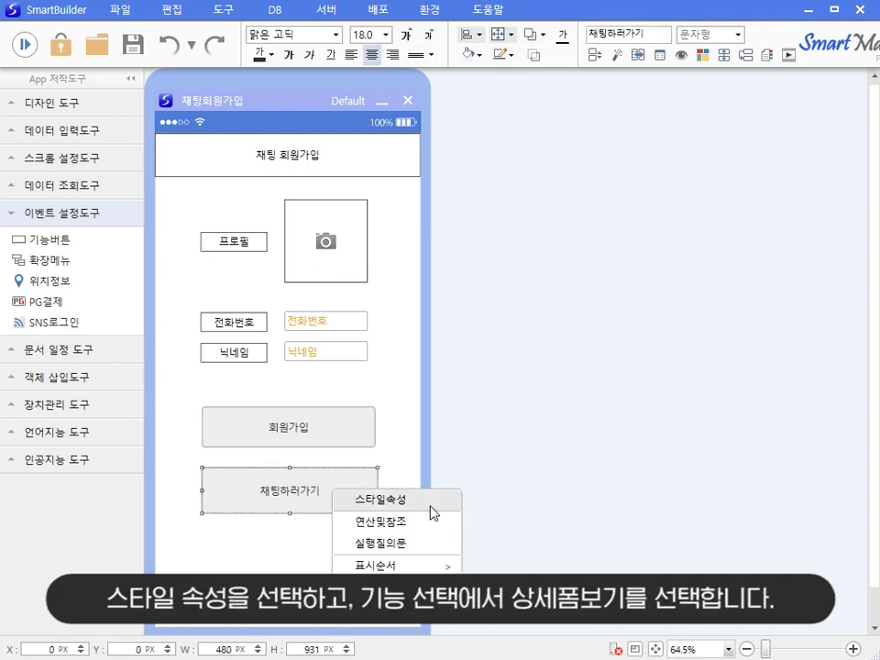
{"action": "left_click", "coordinate": [432, 513]}
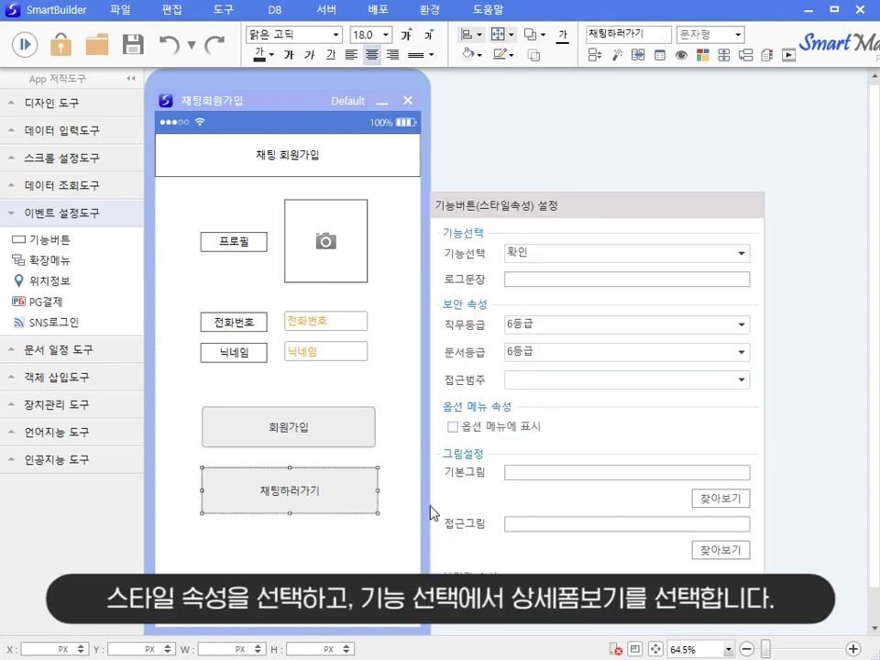
{"action": "left_click", "coordinate": [740, 253]}
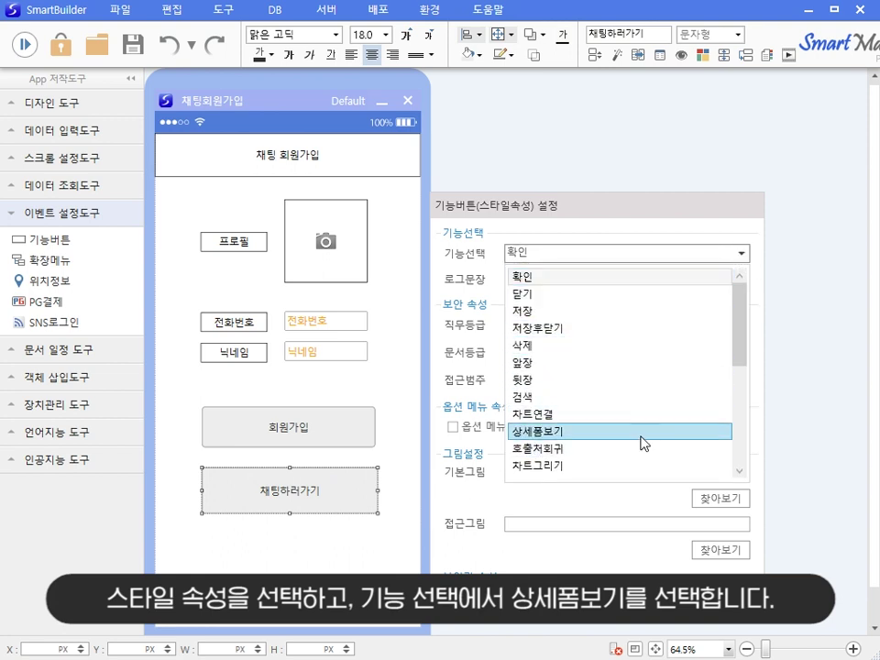
{"action": "left_click", "coordinate": [643, 442]}
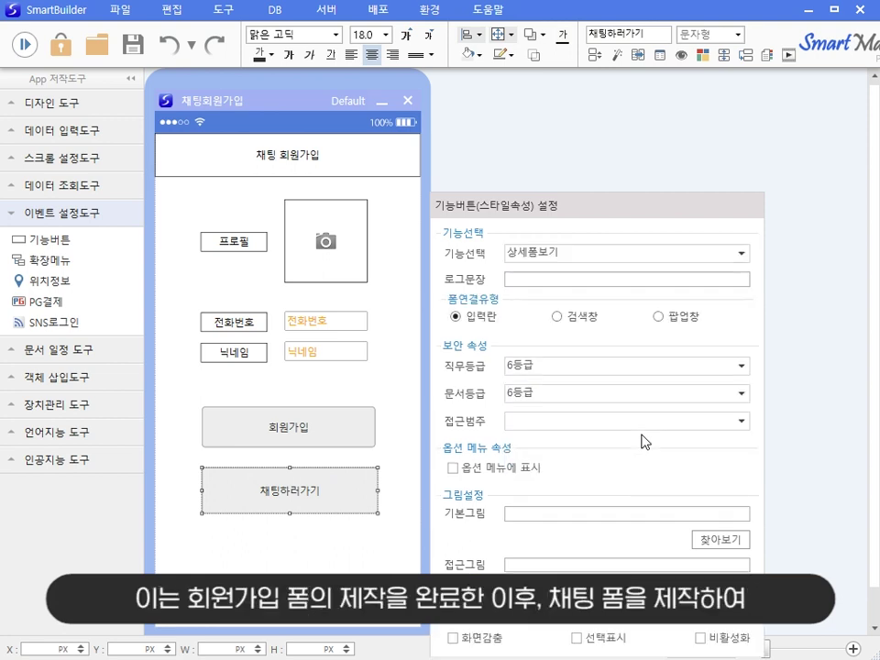
{"action": "left_click", "coordinate": [388, 394]}
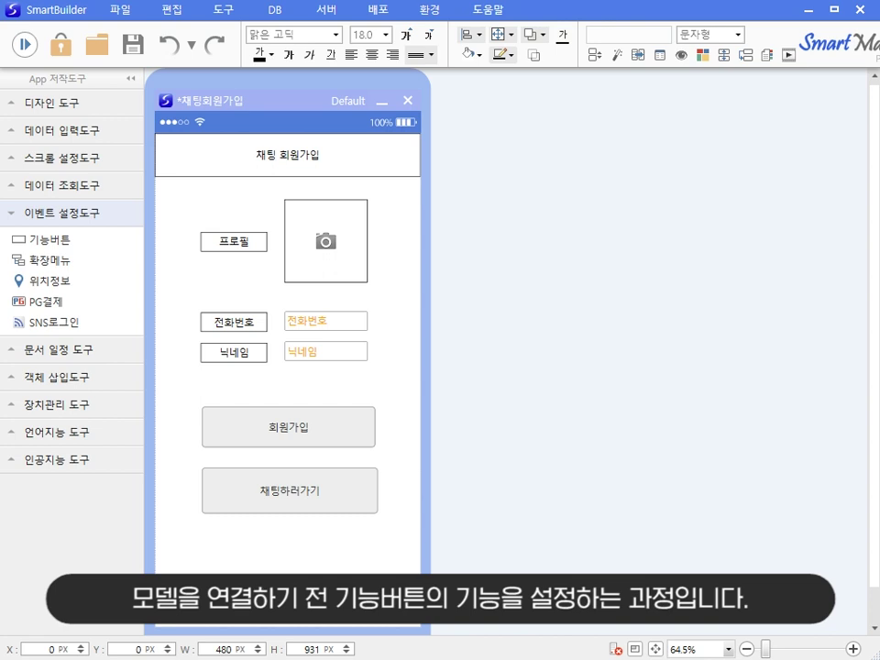
{"action": "key", "text": "ctrl+s"}
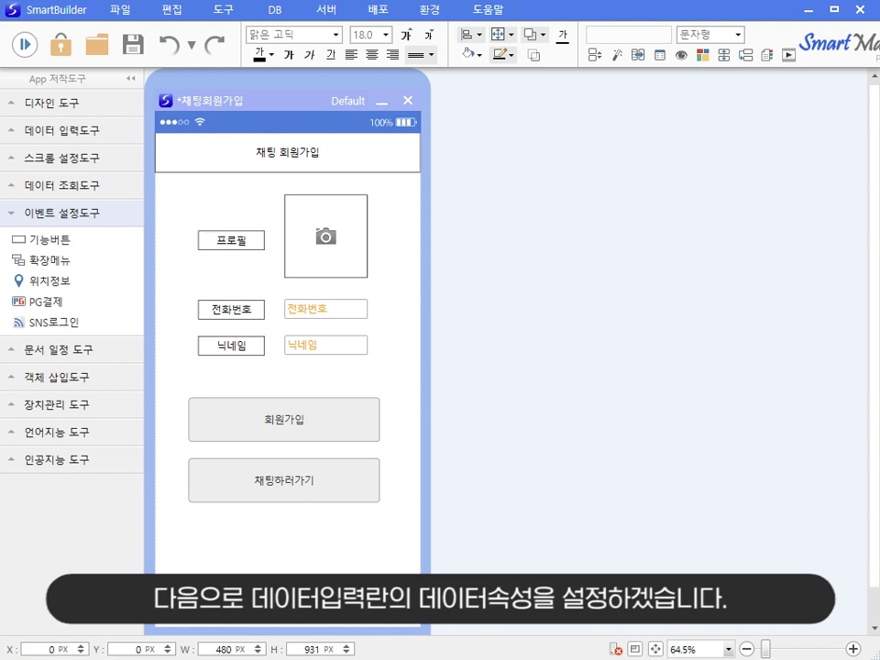
Set the maximum number of digits (최대자릿수) to 11 in the 전화번호 input field's data properties
{"action": "right_click", "coordinate": [353, 316]}
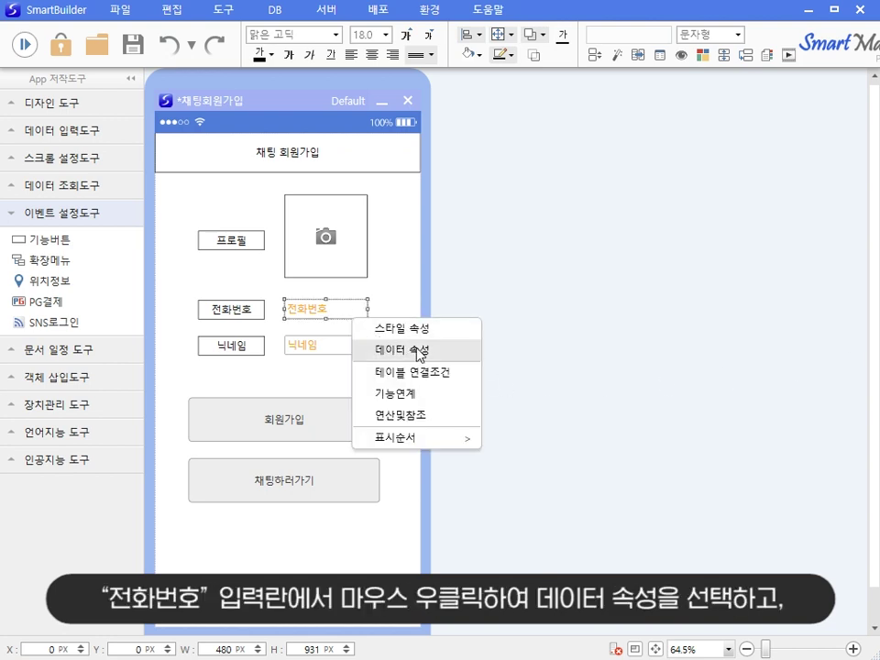
{"action": "left_click", "coordinate": [403, 349]}
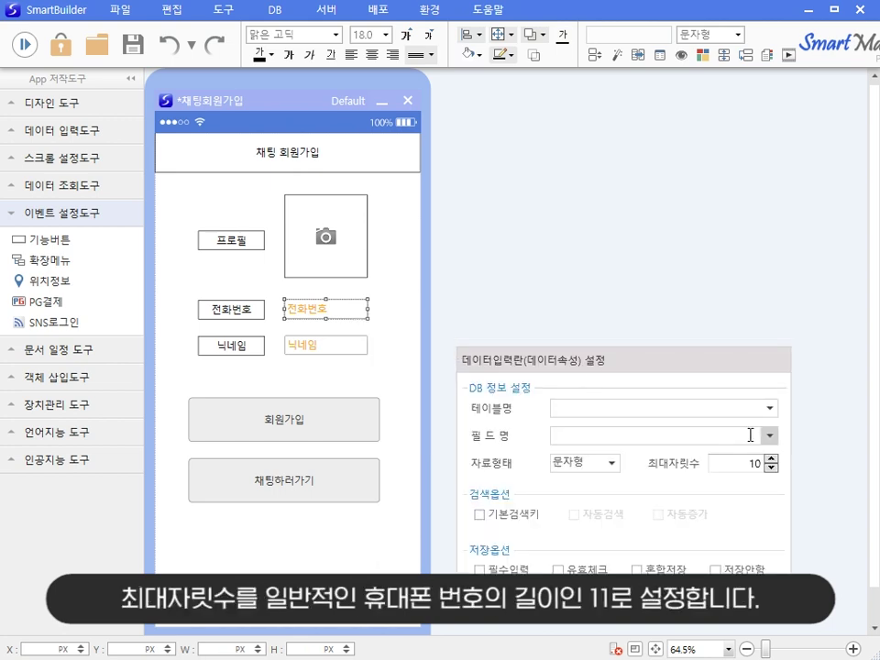
{"action": "left_click_drag", "start_coordinate": [739, 463], "coordinate": [778, 471]}
{"action": "left_click", "coordinate": [768, 459]}
{"action": "left_click", "coordinate": [388, 349]}
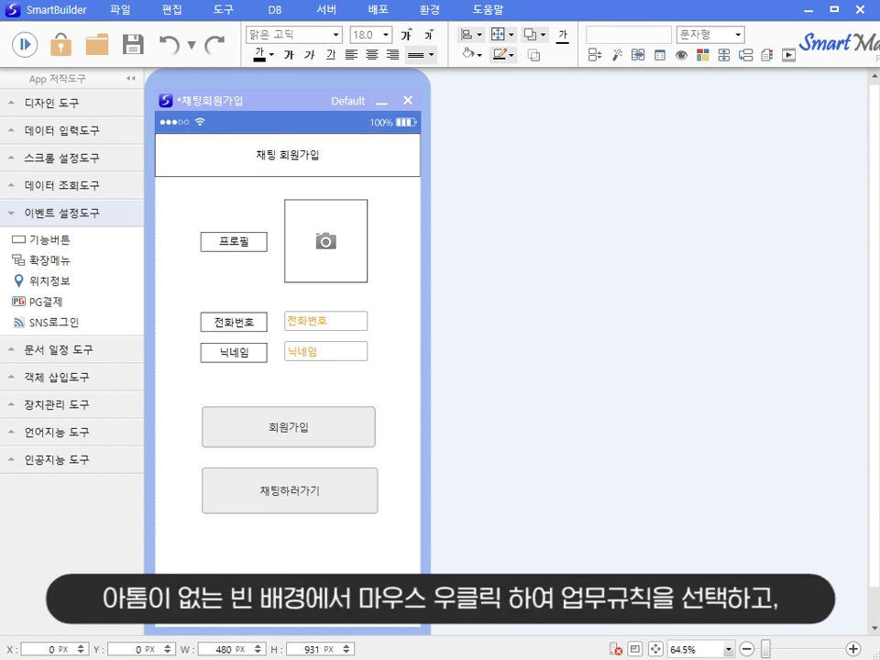
Open the form's business rules (업무규칙) and add the message function "회원가입버튼을 누르면" for the 회원가입버튼 atom
{"action": "right_click", "coordinate": [385, 325]}
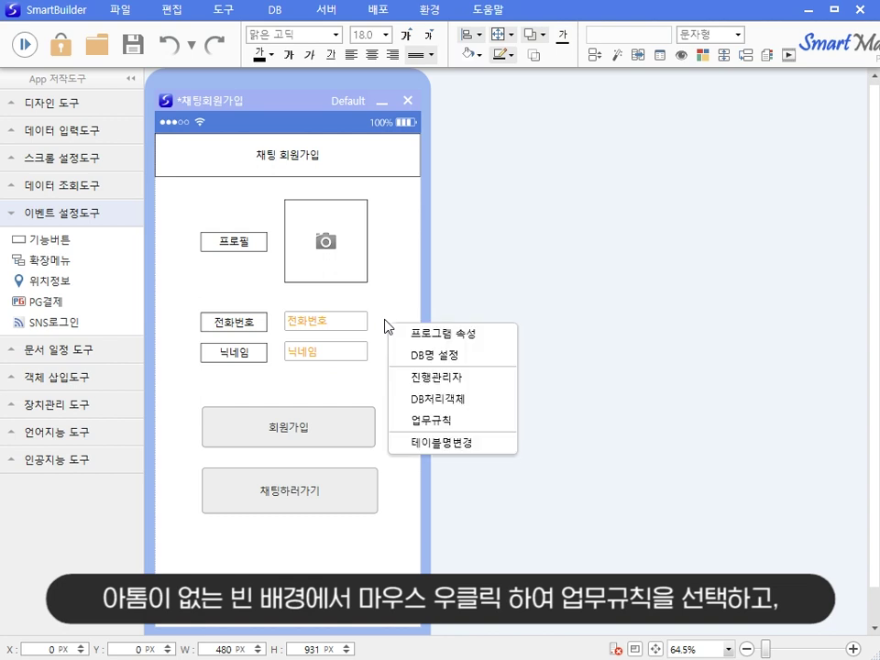
{"action": "left_click", "coordinate": [460, 426]}
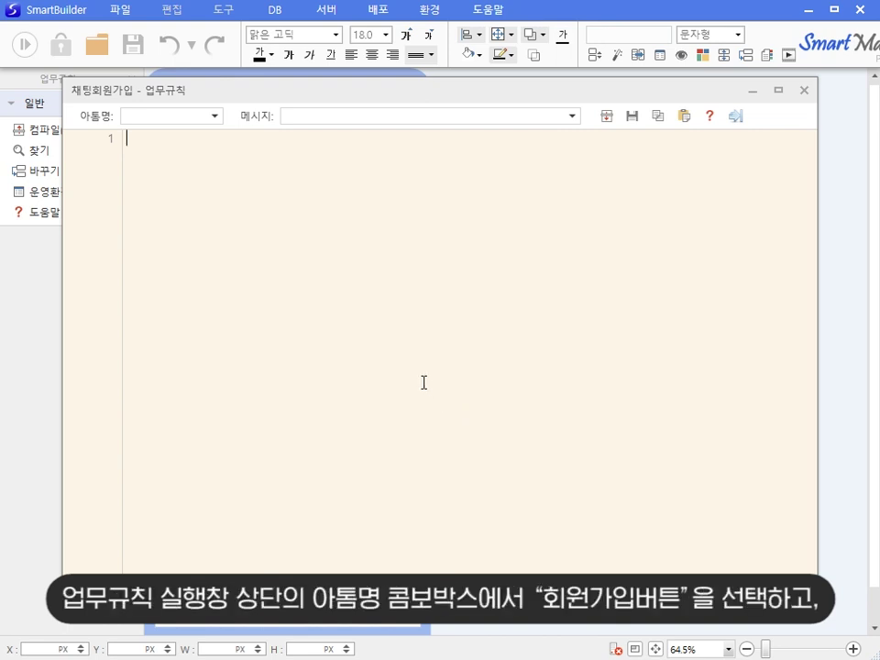
{"action": "left_click", "coordinate": [216, 115]}
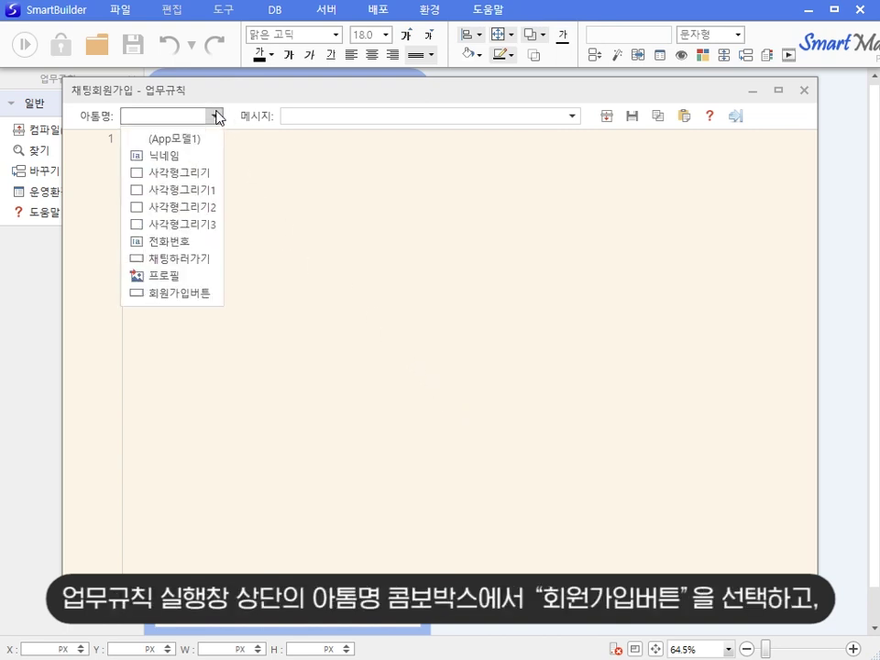
{"action": "left_click", "coordinate": [196, 293]}
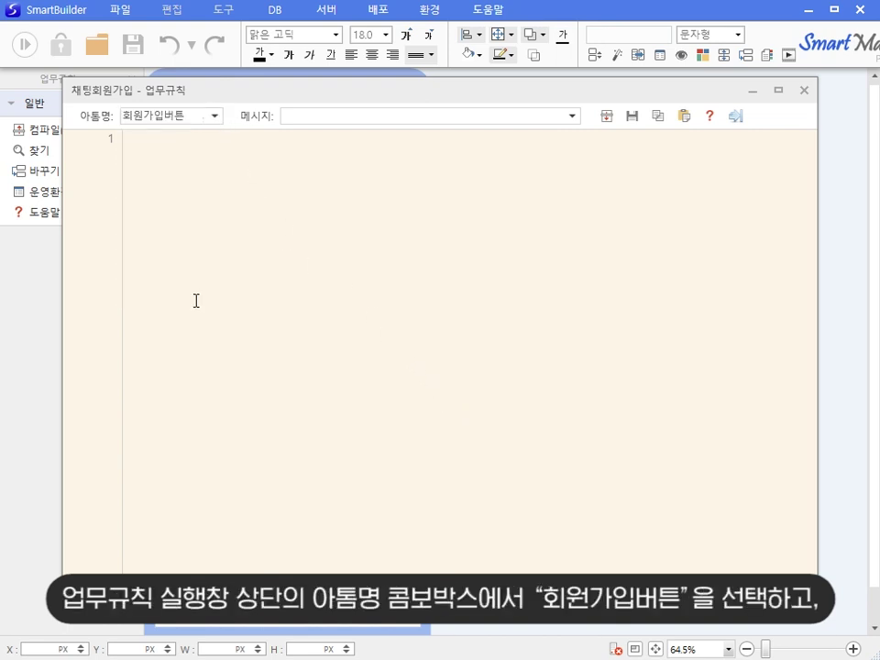
{"action": "left_click", "coordinate": [572, 116]}
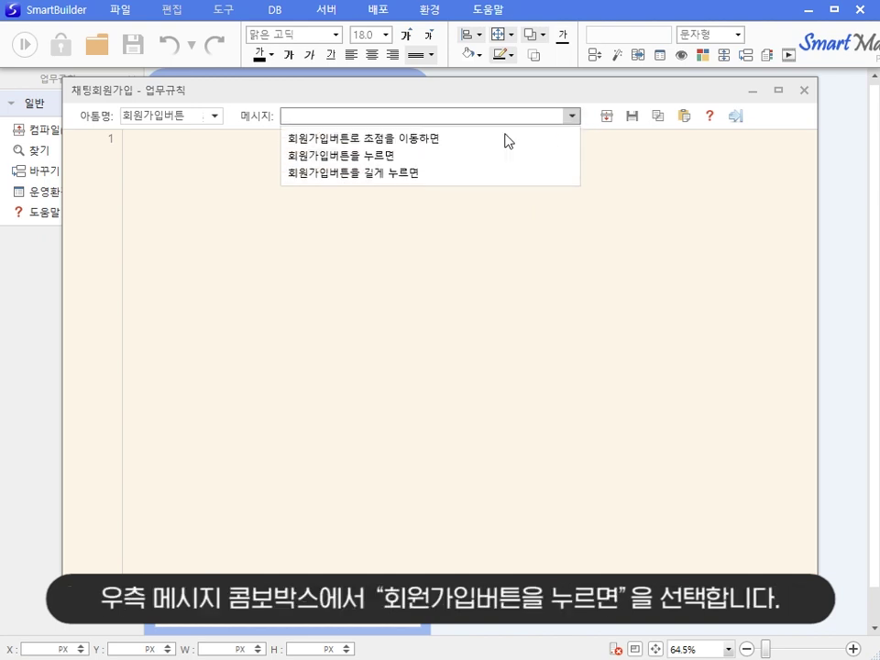
{"action": "left_click", "coordinate": [463, 157]}
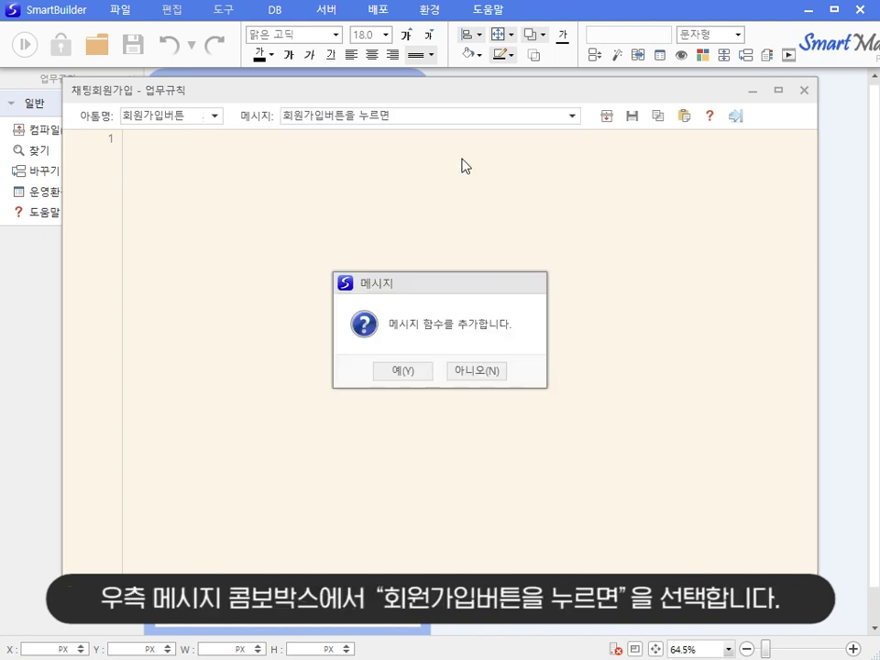
{"action": "left_click", "coordinate": [393, 371]}
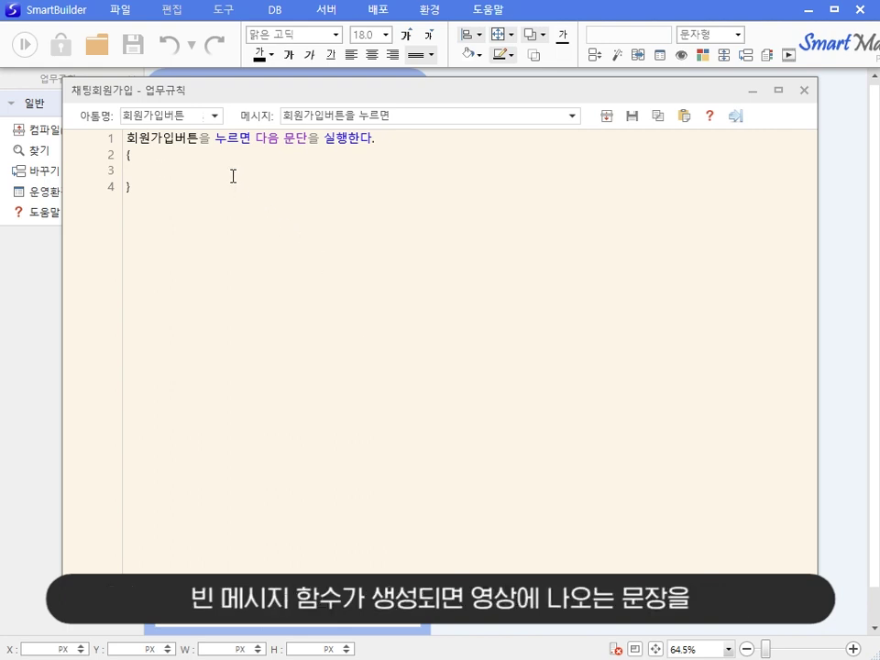
Write the statement "Firebase회원등록(전화번호, 닉네임, 프로필)을 실행한다." inside the 회원가입버튼 message function
{"action": "type", "text": "Firebase"}
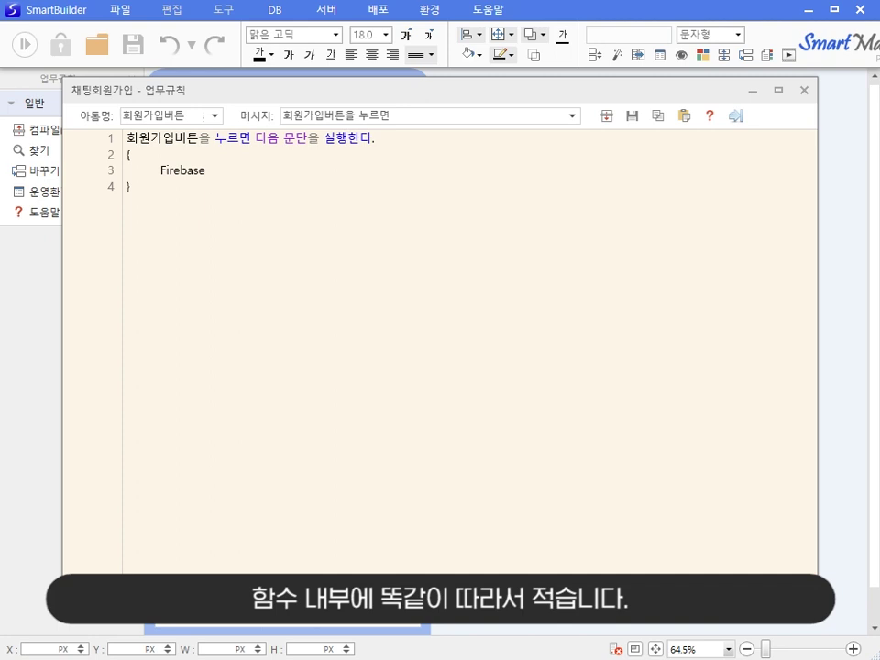
{"action": "type", "text": "회원ㄱ등록"}
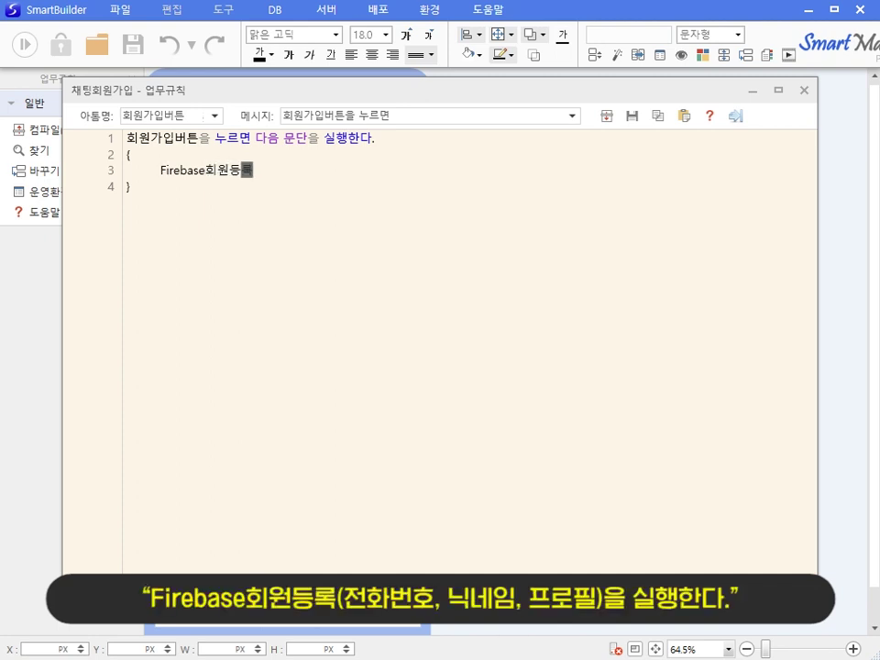
{"action": "type", "text": "(전화번"}
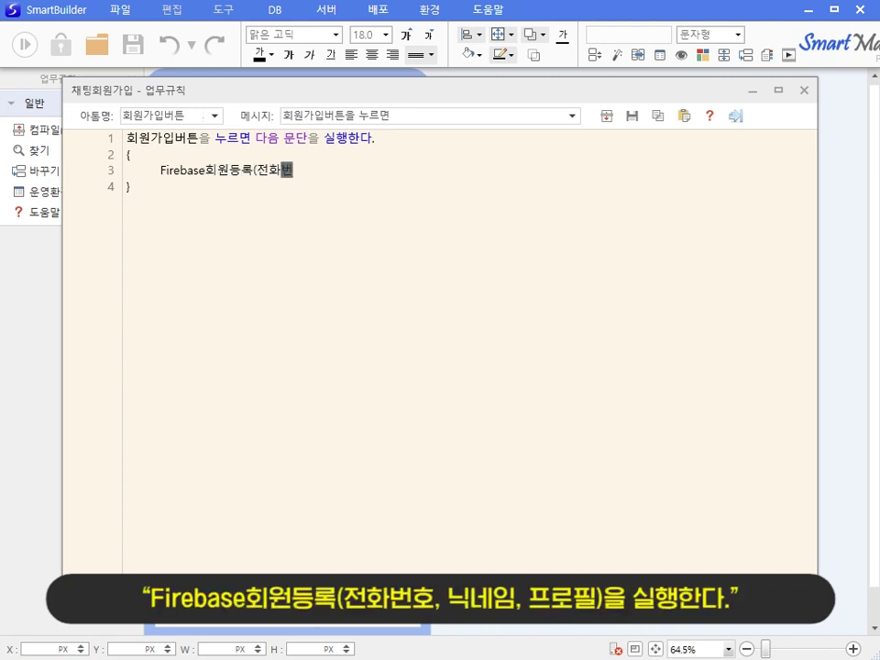
{"action": "type", "text": "호, 닉네임,"}
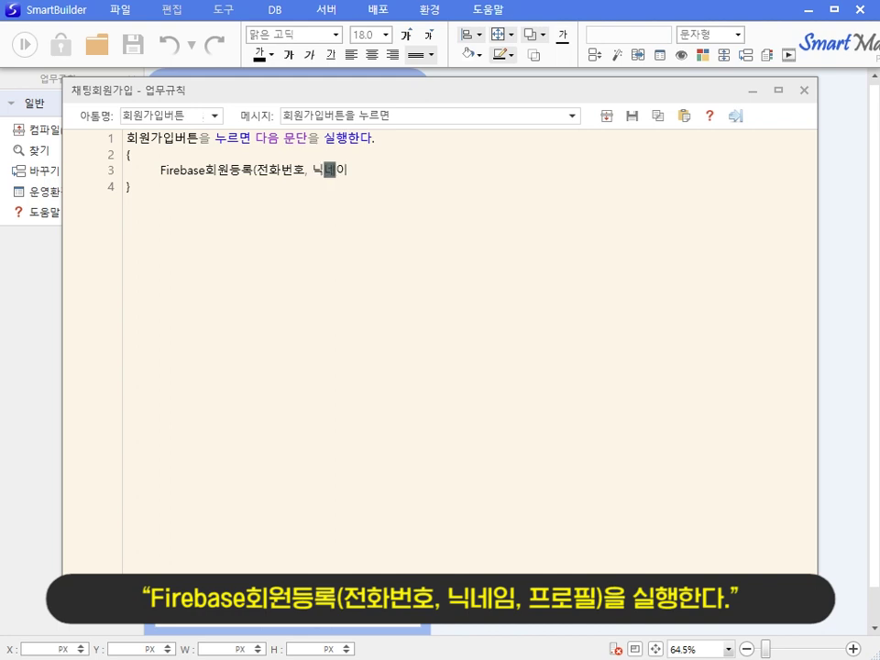
{"action": "type", "text": " 프로필)을"}
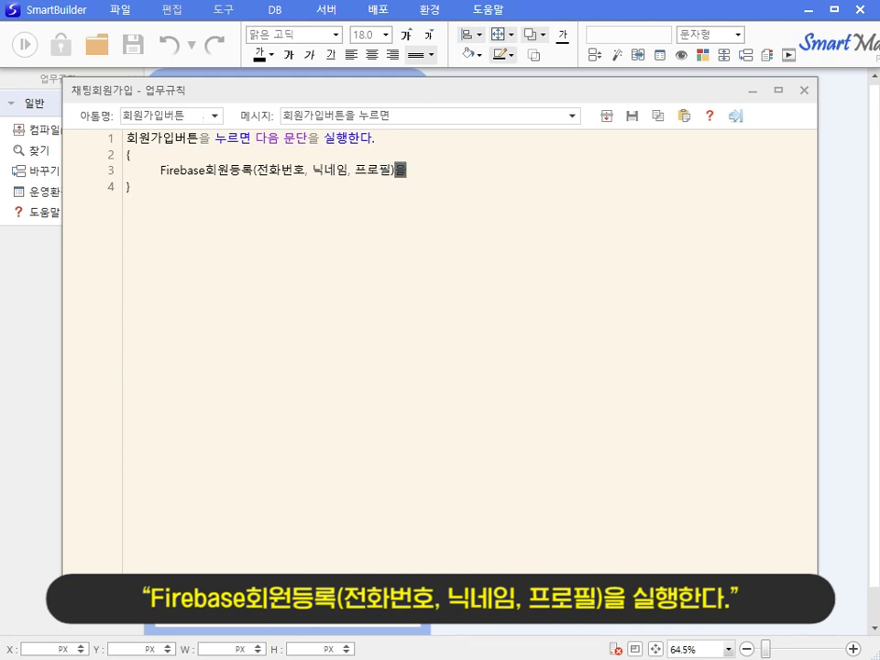
{"action": "type", "text": " 실행하ㄴ다."}
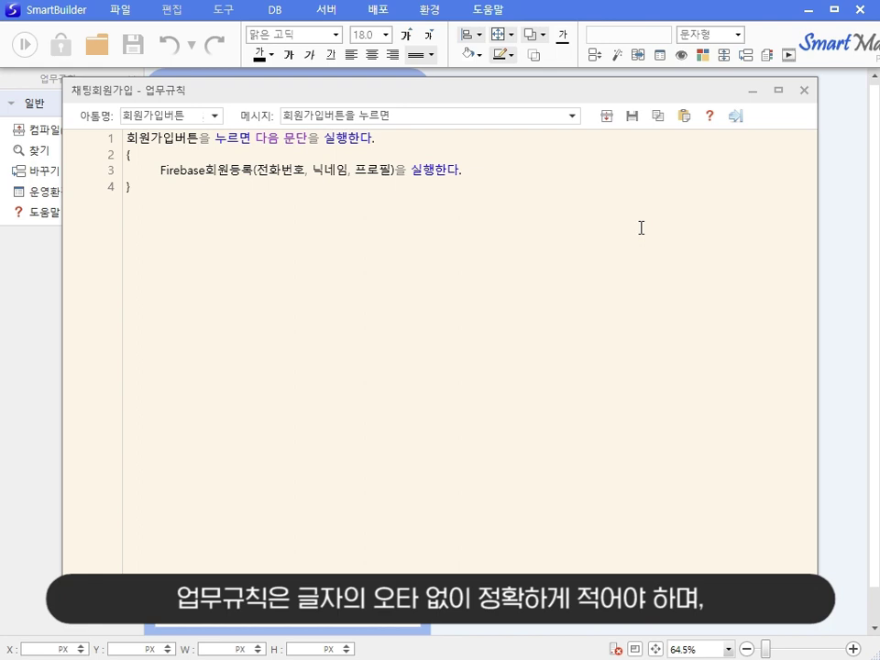
Compile and save the 채팅회원가입 business rules and close the rules editor
{"action": "key", "text": "F11"}
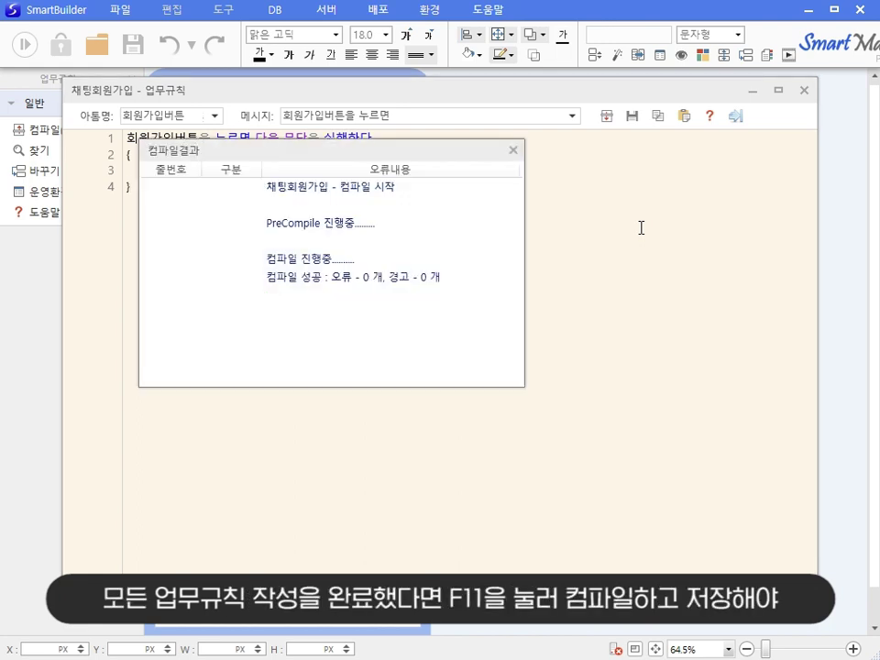
{"action": "left_click", "coordinate": [631, 117]}
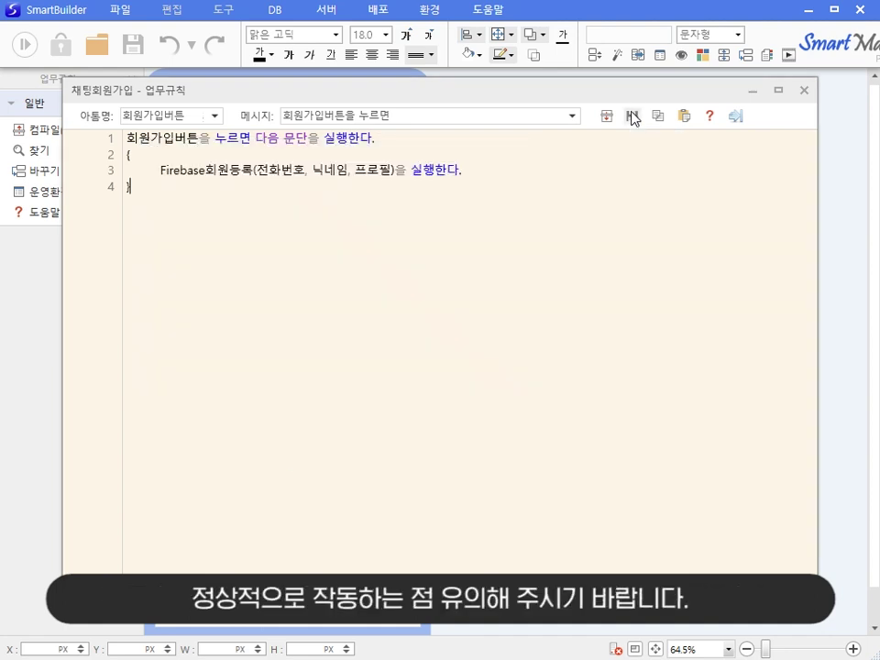
{"action": "left_click", "coordinate": [804, 90]}
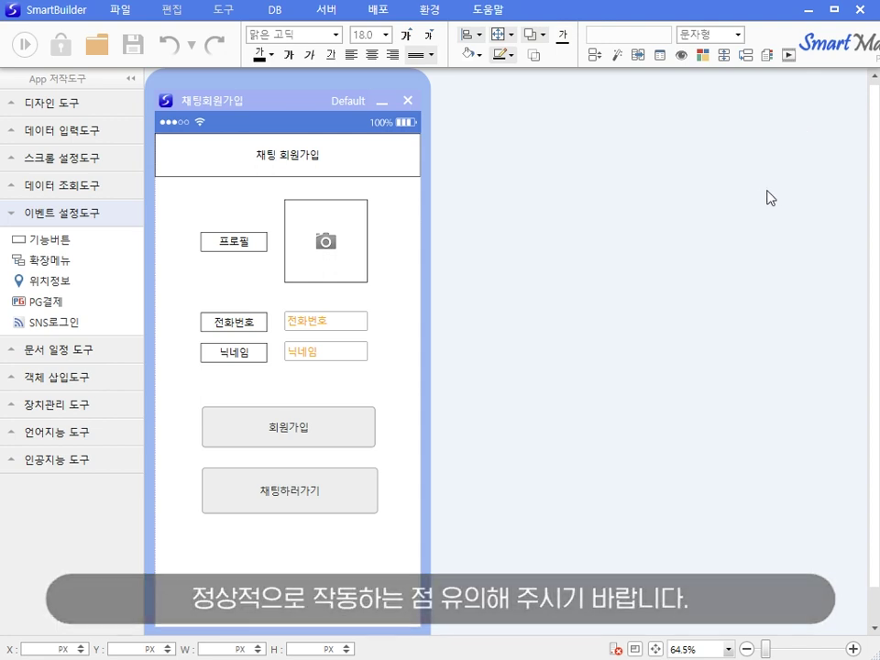
Save the 채팅회원가입 model
{"action": "left_click", "coordinate": [125, 17]}
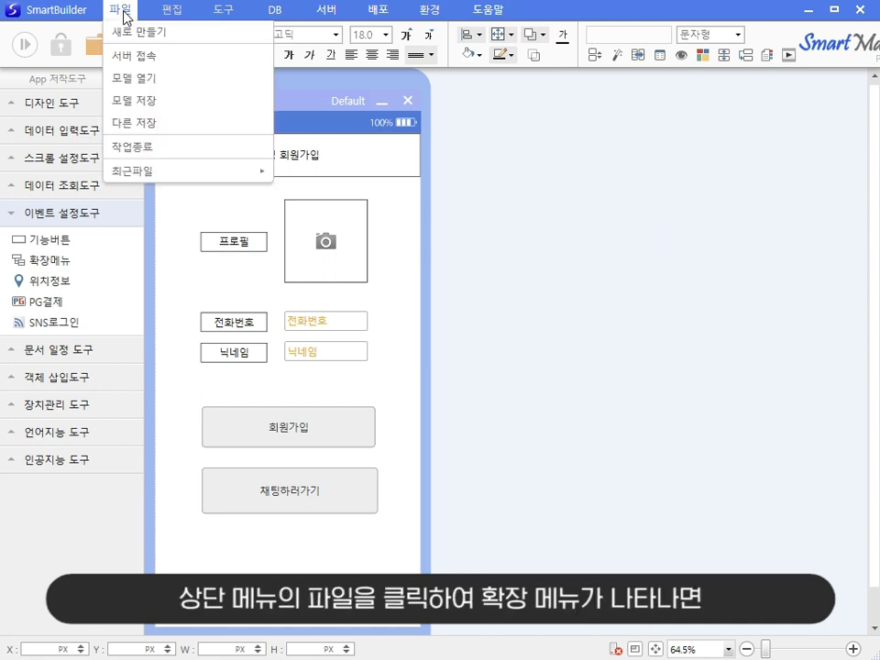
{"action": "left_click", "coordinate": [139, 99]}
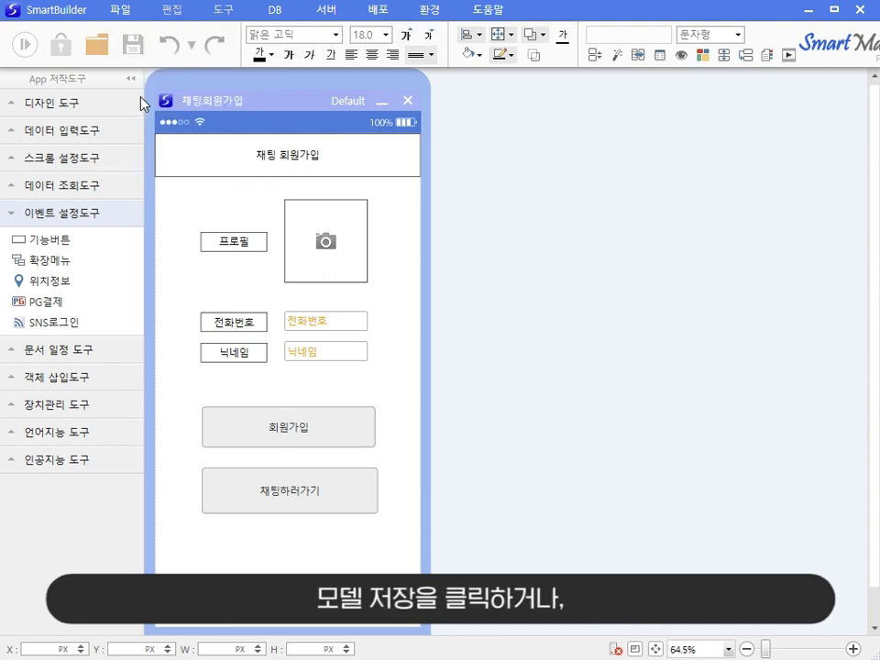
{"action": "left_click", "coordinate": [239, 102]}
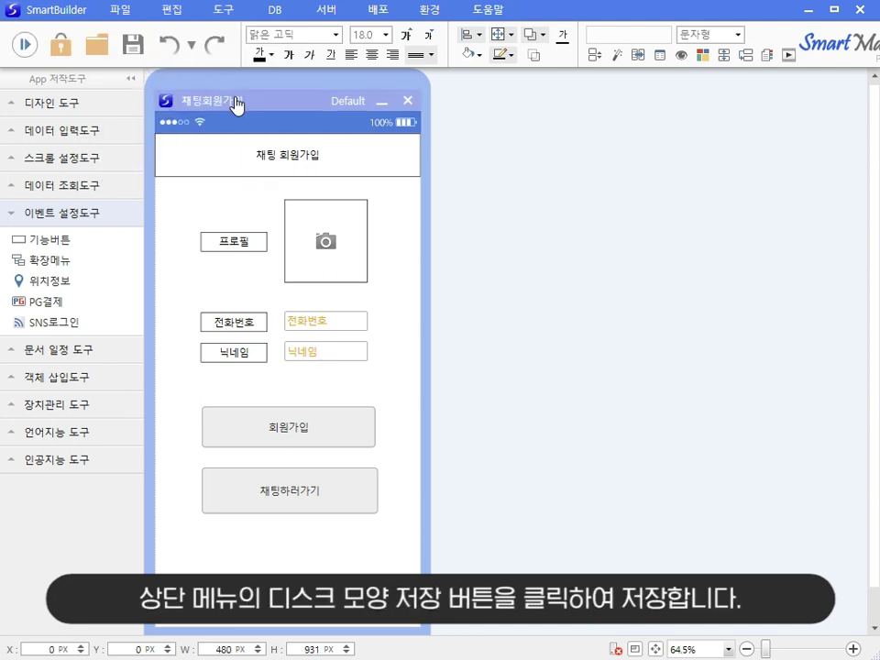
{"action": "left_click", "coordinate": [137, 46]}
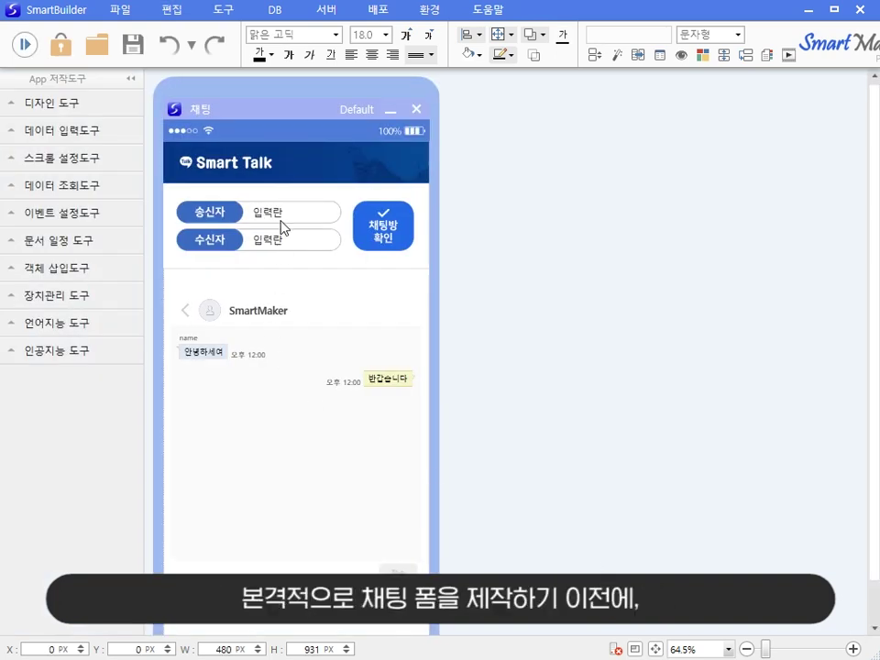
{"action": "left_click_drag", "start_coordinate": [302, 117], "coordinate": [246, 71]}
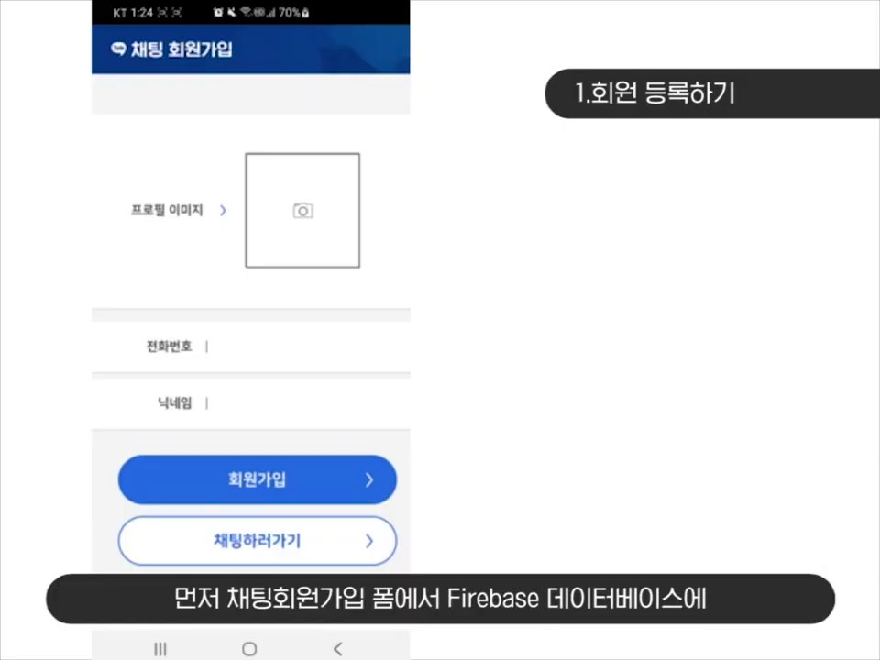
In the mobile app's 채팅 회원가입 form, enter the first member's phone number and the nickname "스마트"
{"action": "type", "text": "01012345678"}
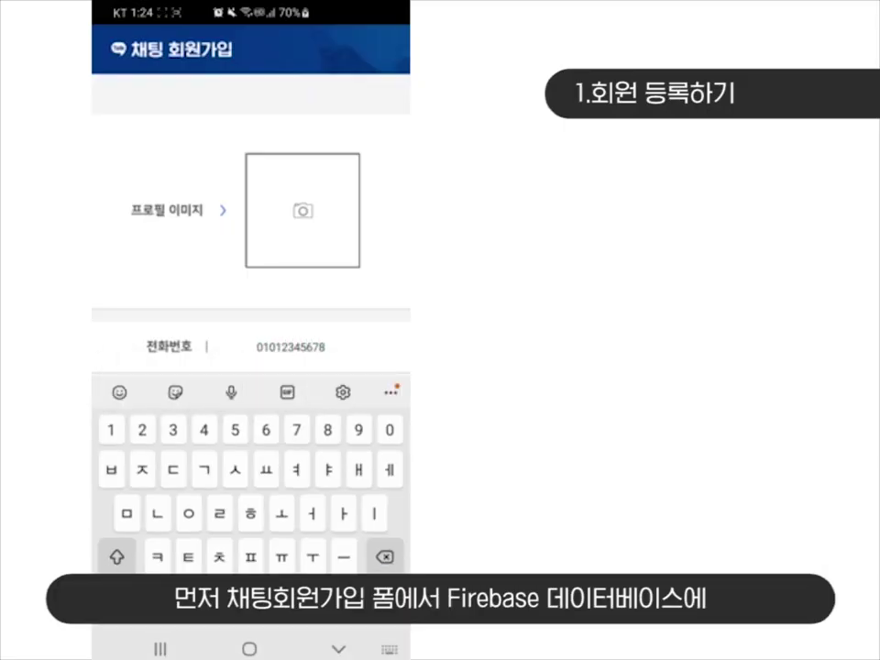
{"action": "key", "text": "Return"}
{"action": "type", "text": "스메"}
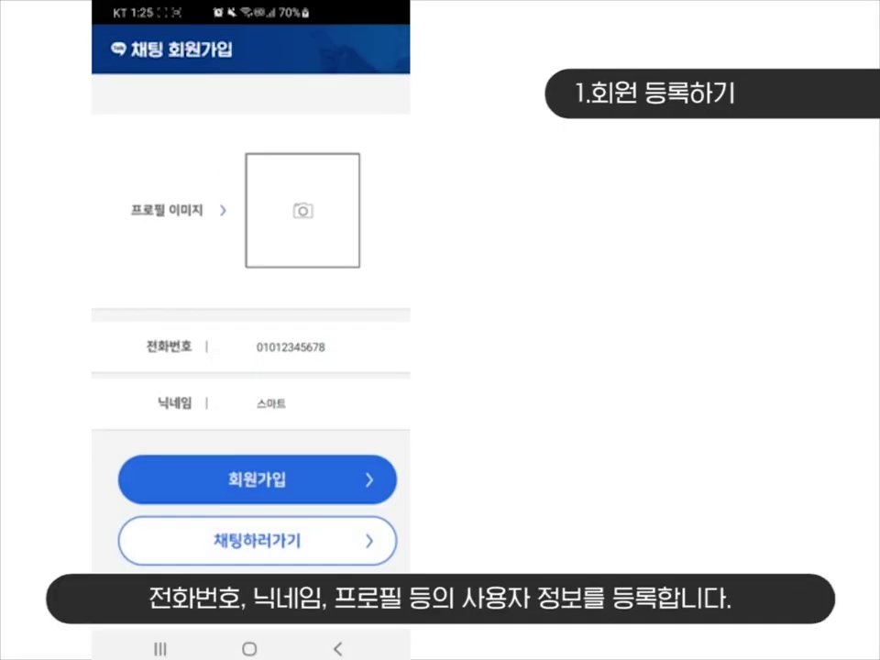
Replace the sign-up form's phone number with the second member's number and set the nickname to "메이커"
{"action": "left_click", "coordinate": [292, 347]}
{"action": "key", "text": "BackSpace"}
{"action": "key", "text": "BackSpace"}
{"action": "key", "text": "BackSpace"}
{"action": "key", "text": "BackSpace"}
{"action": "key", "text": "BackSpace"}
{"action": "key", "text": "BackSpace"}
{"action": "key", "text": "BackSpace"}
{"action": "key", "text": "BackSpace"}
{"action": "type", "text": "8765432"}
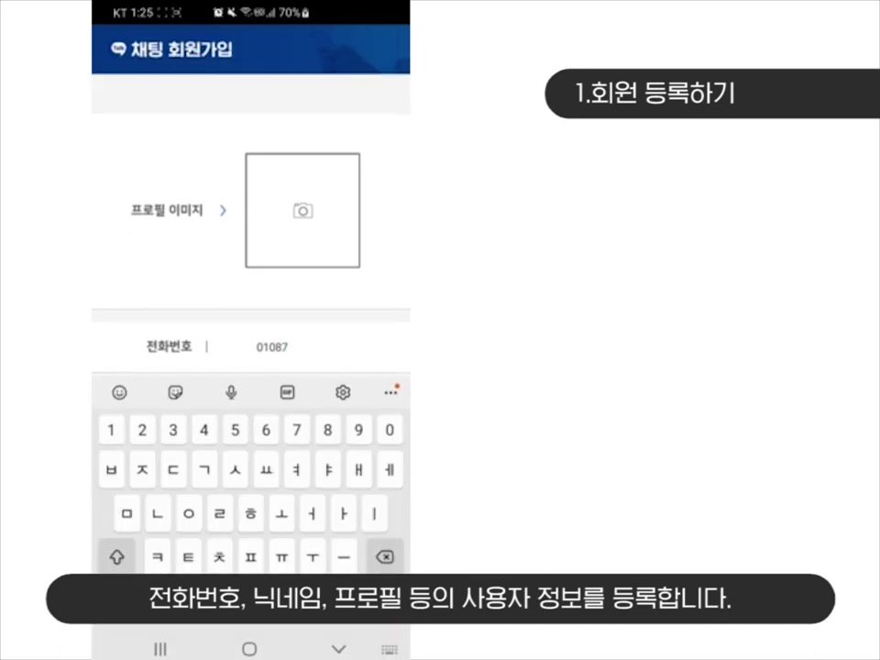
{"action": "type", "text": "1"}
{"action": "key", "text": "Return"}
{"action": "key", "text": "BackSpace"}
{"action": "key", "text": "BackSpace"}
{"action": "key", "text": "BackSpace"}
{"action": "type", "text": "메이커"}
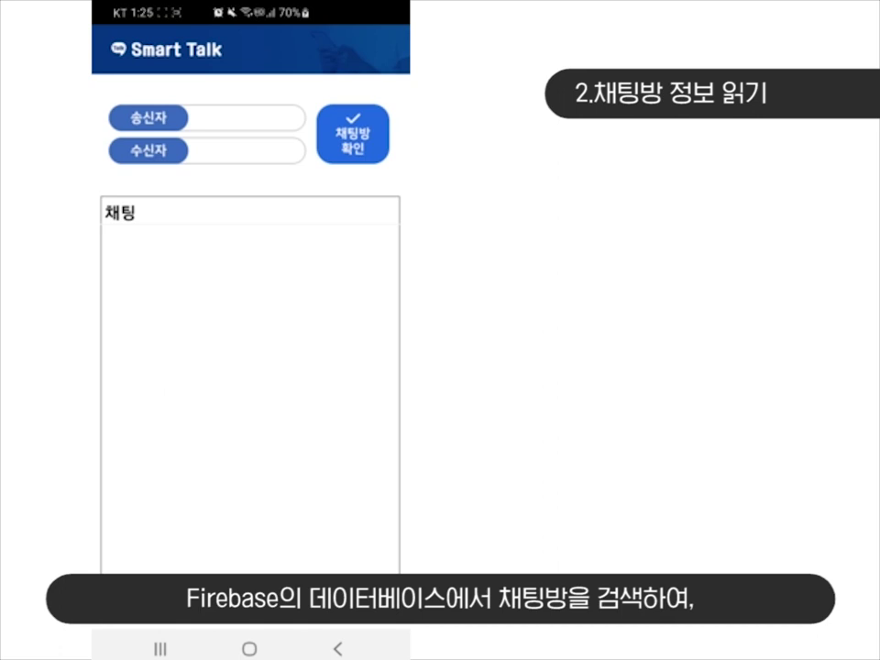
Enter the first member's phone number as 송신자 and the second member's as 수신자, and open their chat room
{"action": "left_click", "coordinate": [245, 118]}
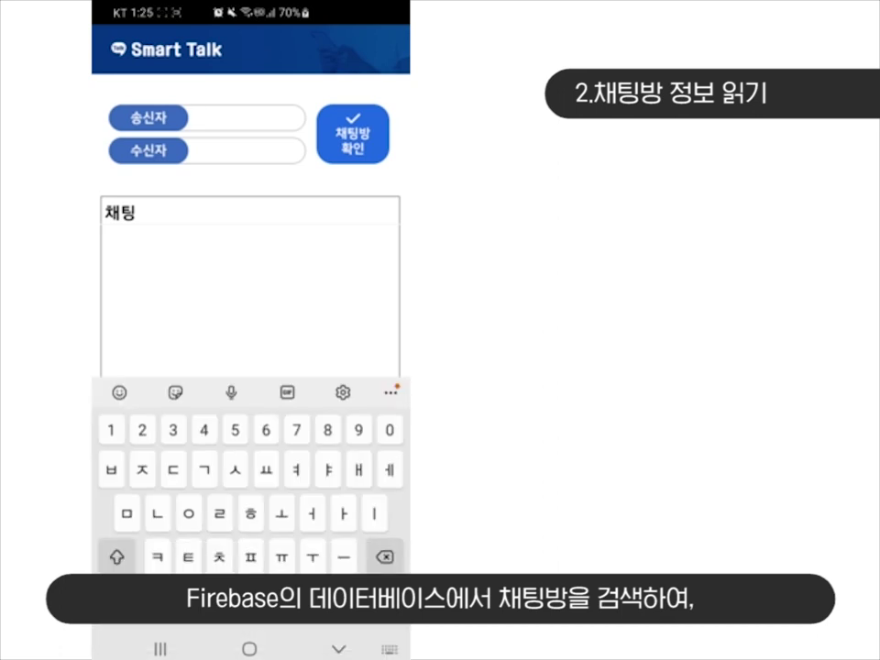
{"action": "type", "text": "01012345678"}
{"action": "left_click", "coordinate": [246, 150]}
{"action": "type", "text": "01087654321"}
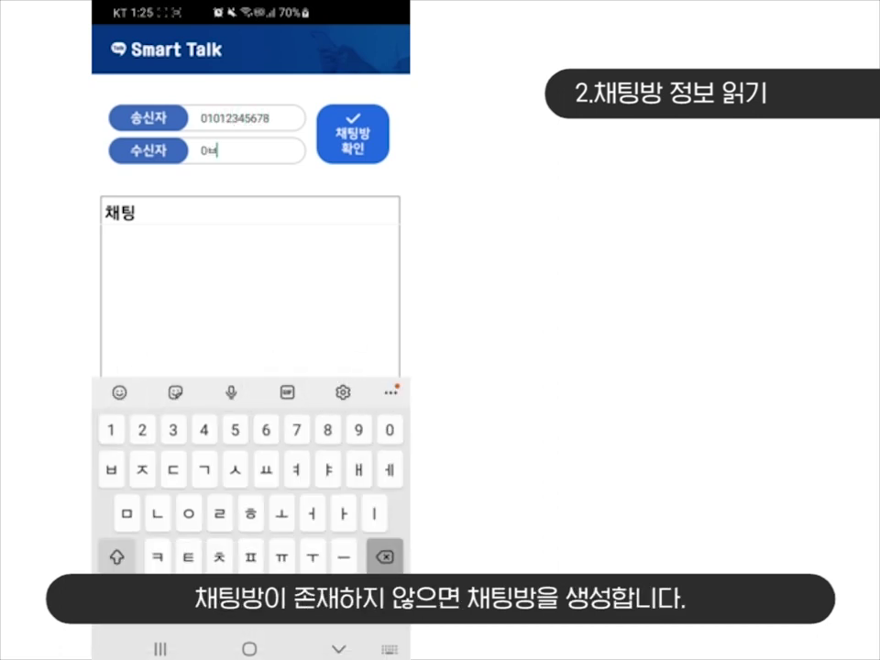
{"action": "left_click", "coordinate": [352, 134]}
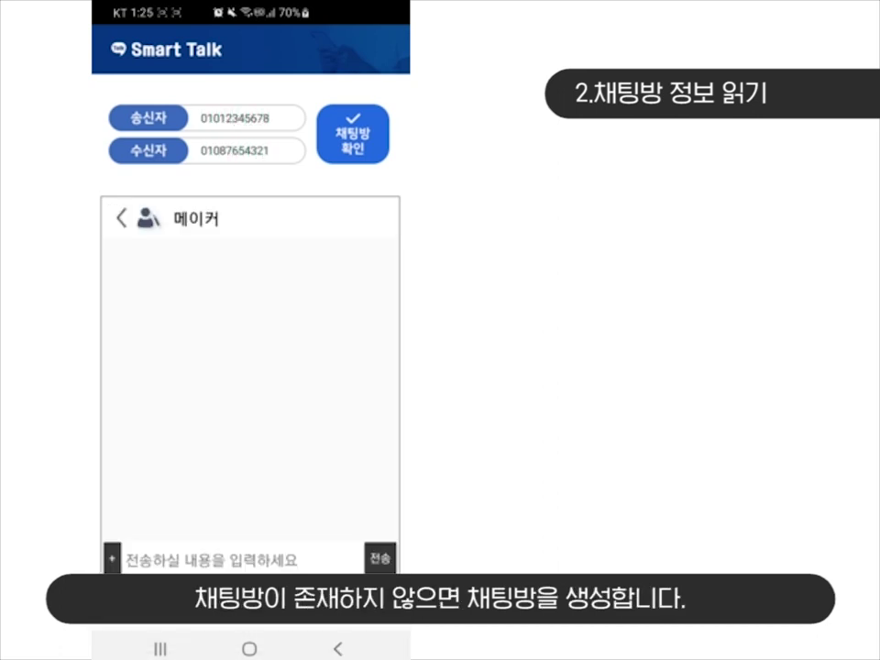
Send the message "안녕하세요" in the chat room with 메이커
{"action": "left_click", "coordinate": [236, 560]}
{"action": "type", "text": "안녕하세요"}
{"action": "left_click", "coordinate": [380, 364]}
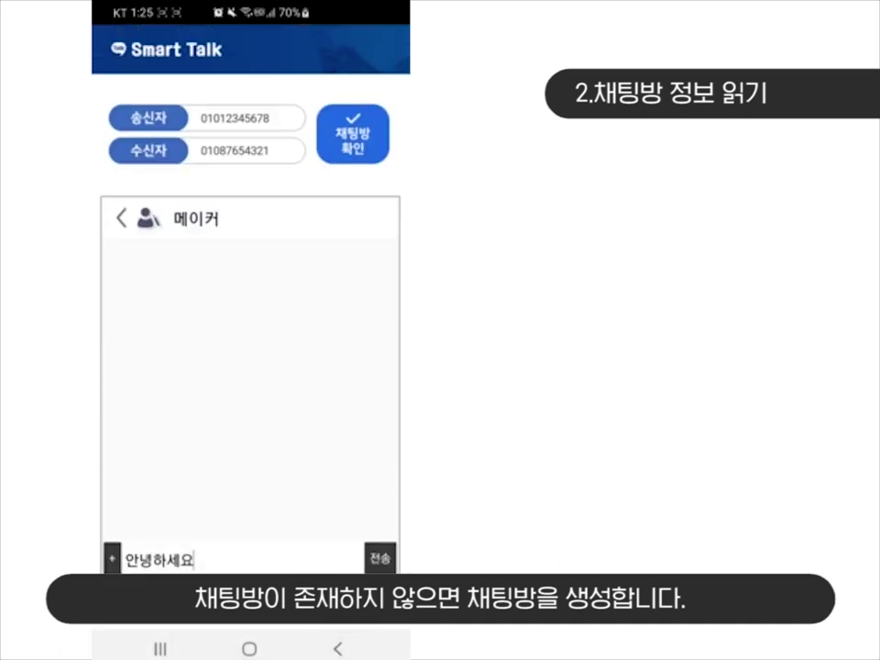
Swap the 송신자 and 수신자 phone numbers so the second member is the sender, and open the chat room
{"action": "key", "text": "BackSpace"}
{"action": "key", "text": "BackSpace"}
{"action": "key", "text": "BackSpace"}
{"action": "key", "text": "BackSpace"}
{"action": "key", "text": "BackSpace"}
{"action": "key", "text": "BackSpace"}
{"action": "key", "text": "BackSpace"}
{"action": "key", "text": "BackSpace"}
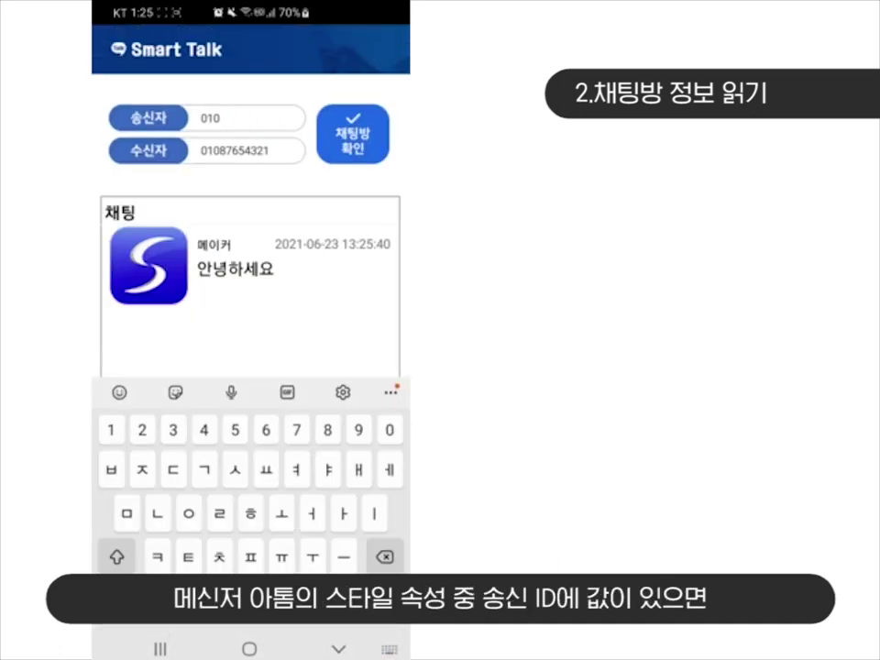
{"action": "type", "text": "87654321"}
{"action": "left_click", "coordinate": [256, 150]}
{"action": "key", "text": "BackSpace"}
{"action": "key", "text": "BackSpace"}
{"action": "key", "text": "BackSpace"}
{"action": "key", "text": "BackSpace"}
{"action": "key", "text": "BackSpace"}
{"action": "key", "text": "BackSpace"}
{"action": "key", "text": "BackSpace"}
{"action": "key", "text": "BackSpace"}
{"action": "type", "text": "12345678"}
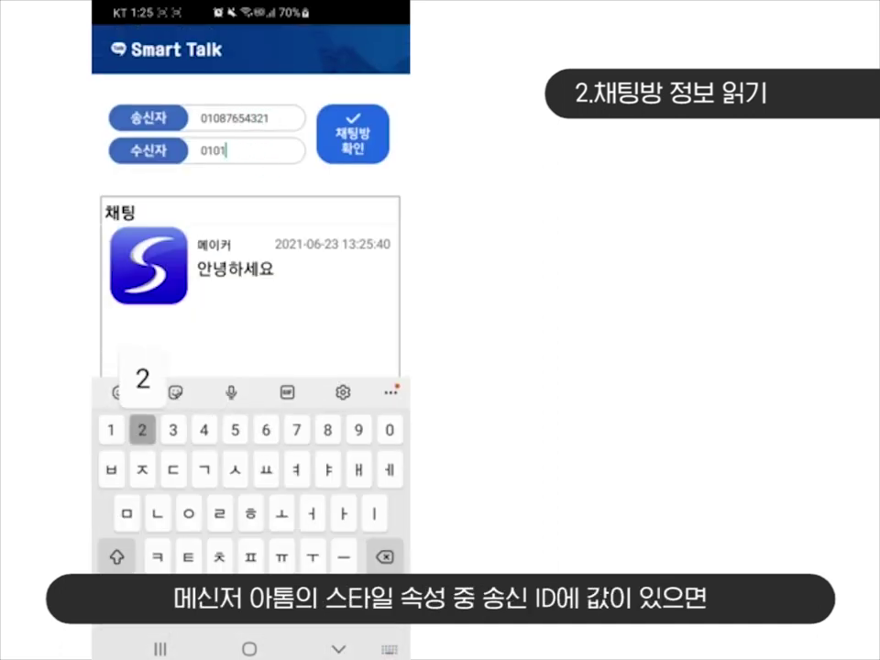
{"action": "left_click", "coordinate": [352, 133]}
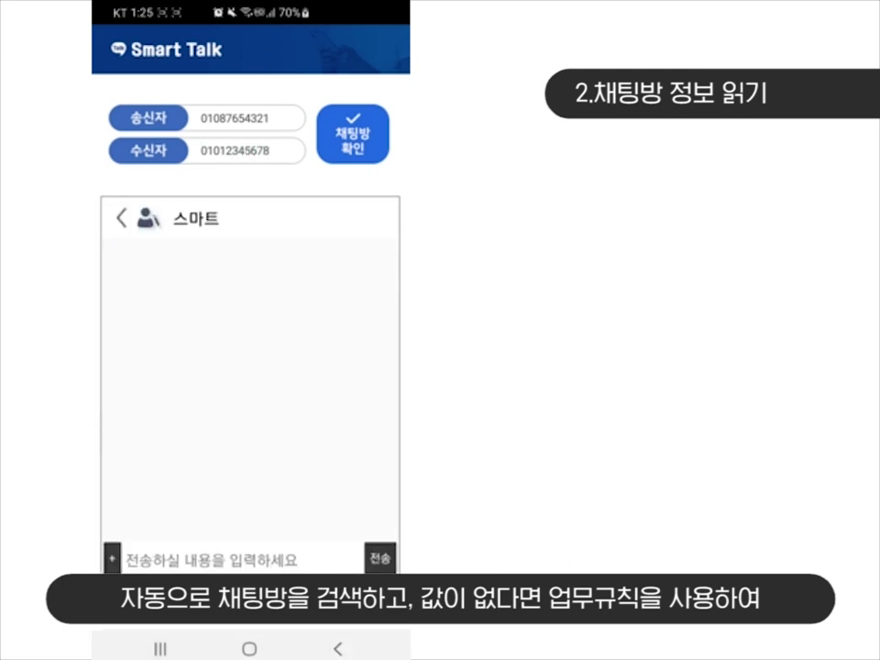
Send the reply "반갑습니다" to 스마트 and return to the chat list
{"action": "type", "text": "반갑습니다"}
{"action": "left_click", "coordinate": [381, 364]}
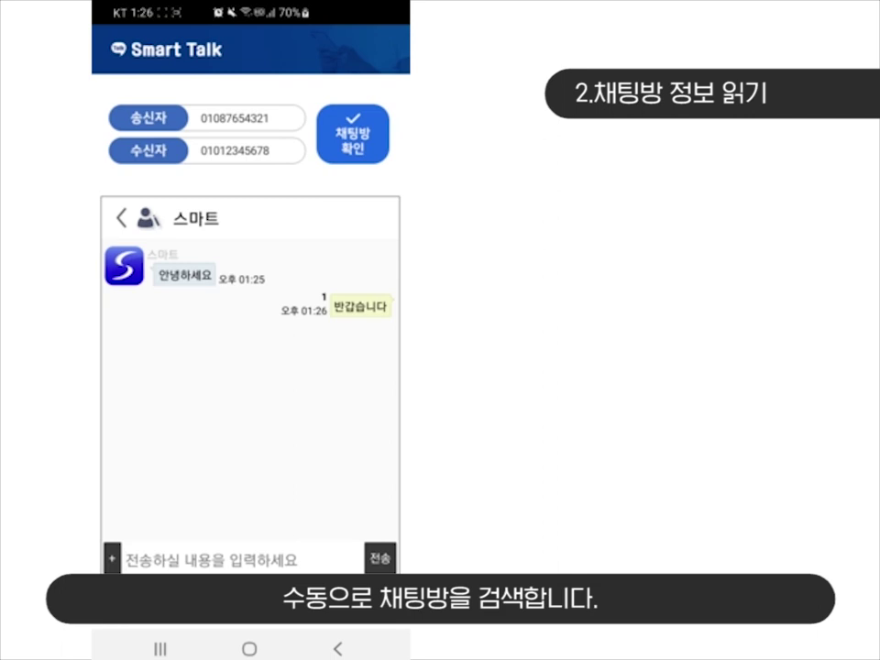
{"action": "left_click", "coordinate": [120, 218]}
Set 송신자 back to the first member's phone number and 수신자 to the second member's phone number
{"action": "left_click", "coordinate": [265, 117]}
{"action": "key", "text": "BackSpace"}
{"action": "key", "text": "BackSpace"}
{"action": "key", "text": "BackSpace"}
{"action": "key", "text": "BackSpace"}
{"action": "key", "text": "BackSpace"}
{"action": "key", "text": "BackSpace"}
{"action": "key", "text": "BackSpace"}
{"action": "type", "text": "123456"}
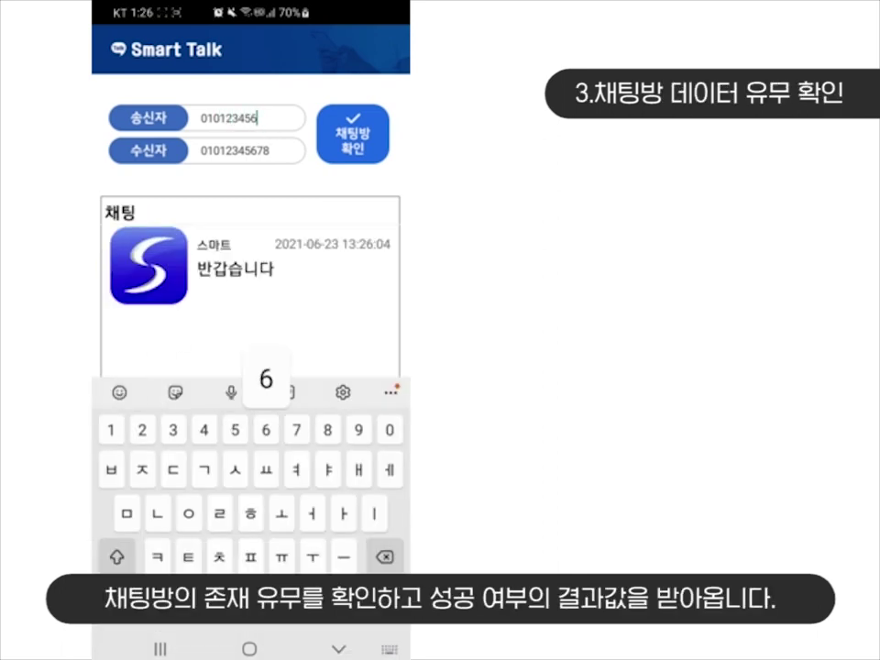
{"action": "type", "text": "78"}
{"action": "left_click", "coordinate": [266, 150]}
{"action": "key", "text": "BackSpace"}
{"action": "key", "text": "BackSpace"}
{"action": "key", "text": "BackSpace"}
{"action": "key", "text": "BackSpace"}
{"action": "key", "text": "BackSpace"}
{"action": "key", "text": "BackSpace"}
{"action": "key", "text": "BackSpace"}
{"action": "key", "text": "BackSpace"}
{"action": "type", "text": "87654321"}
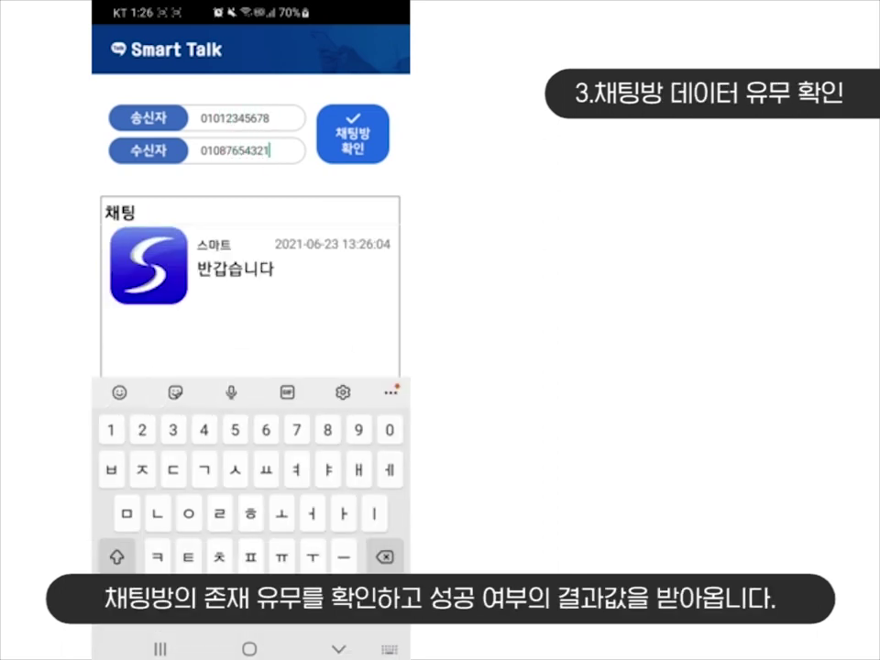
Check the chat room for the entered phone numbers, and request one with 송신자 "A" and 수신자 "B"
{"action": "left_click", "coordinate": [353, 133]}
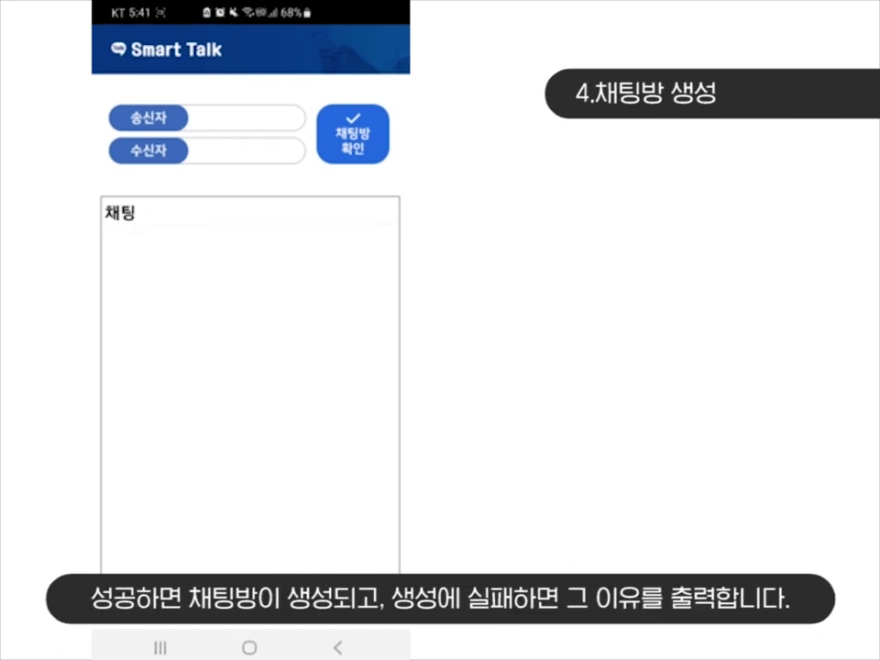
{"action": "left_click", "coordinate": [246, 117]}
{"action": "type", "text": "A"}
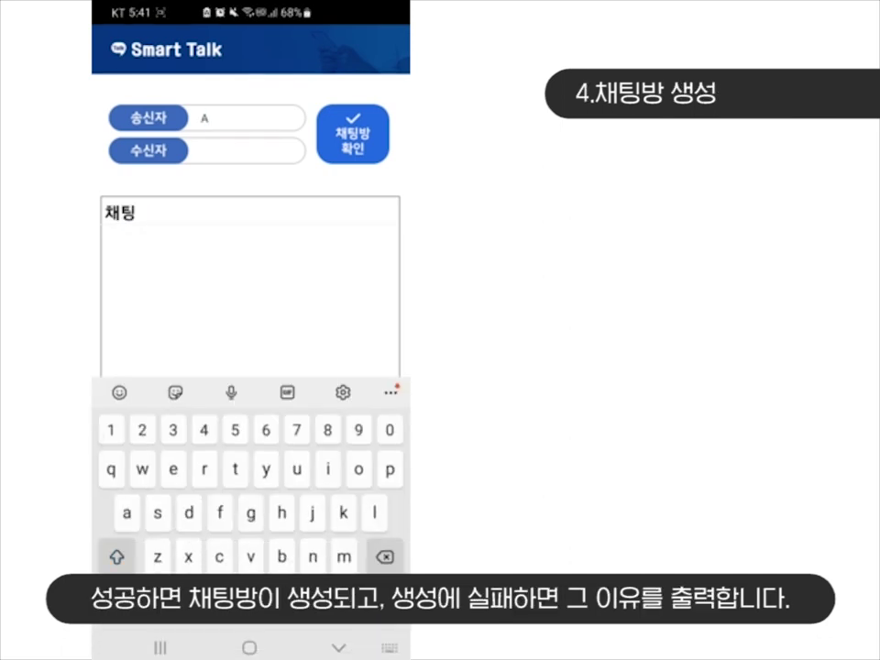
{"action": "type", "text": "B"}
{"action": "left_click", "coordinate": [353, 134]}
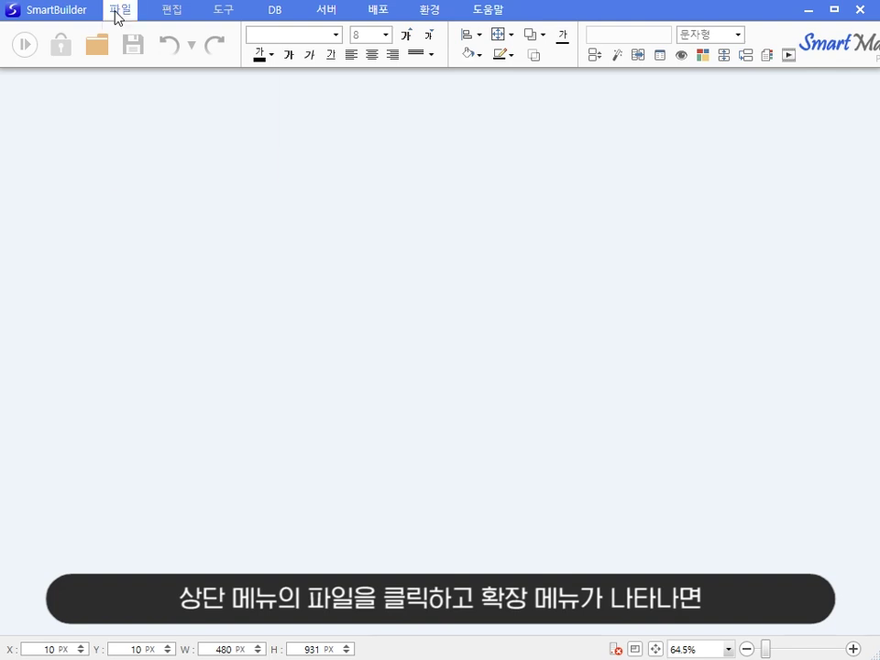
Switch to SmartBuilder and create a new App Model from the 빈폼 template
{"action": "left_click", "coordinate": [118, 11]}
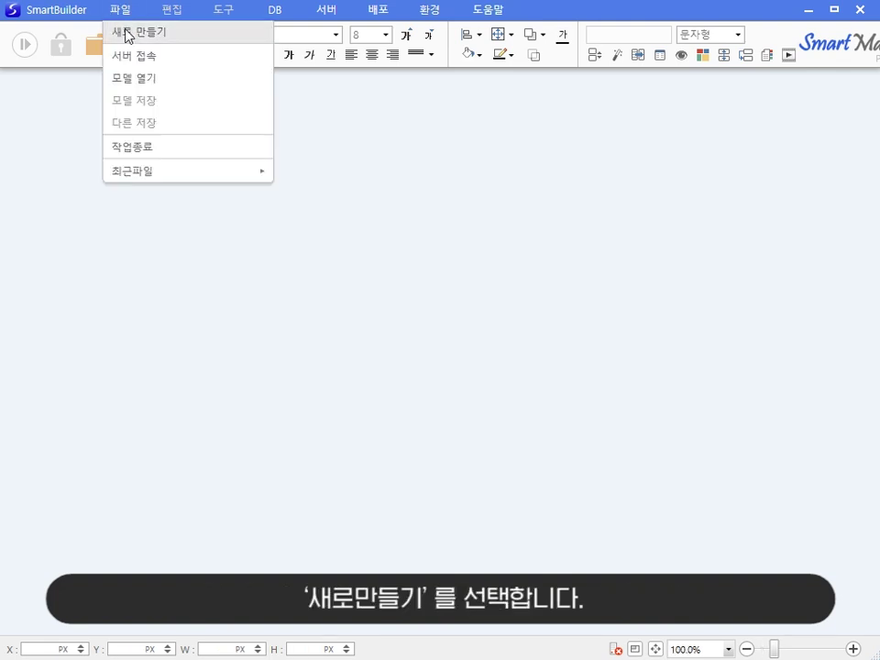
{"action": "left_click", "coordinate": [249, 36]}
{"action": "left_click", "coordinate": [288, 283]}
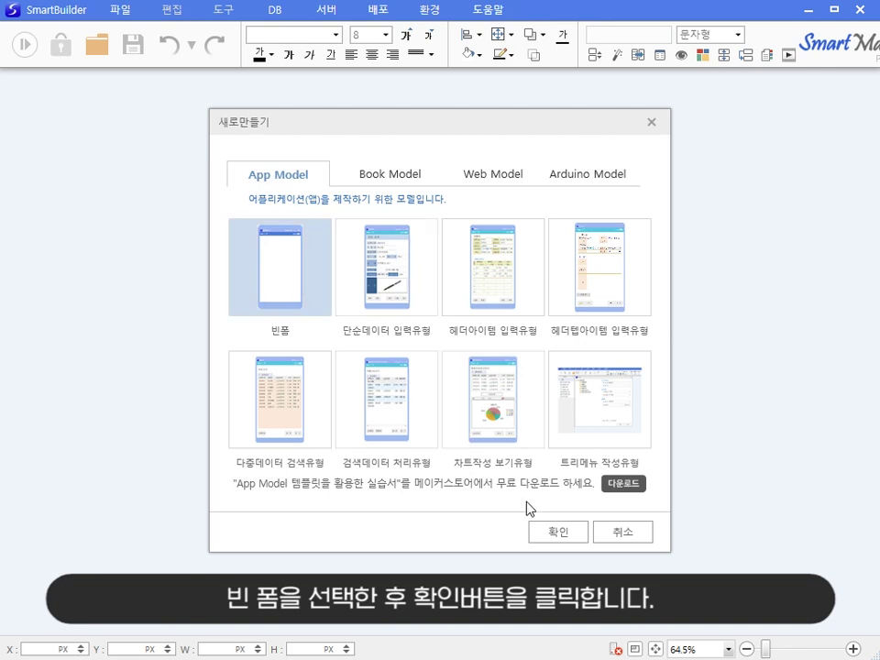
{"action": "left_click", "coordinate": [556, 532]}
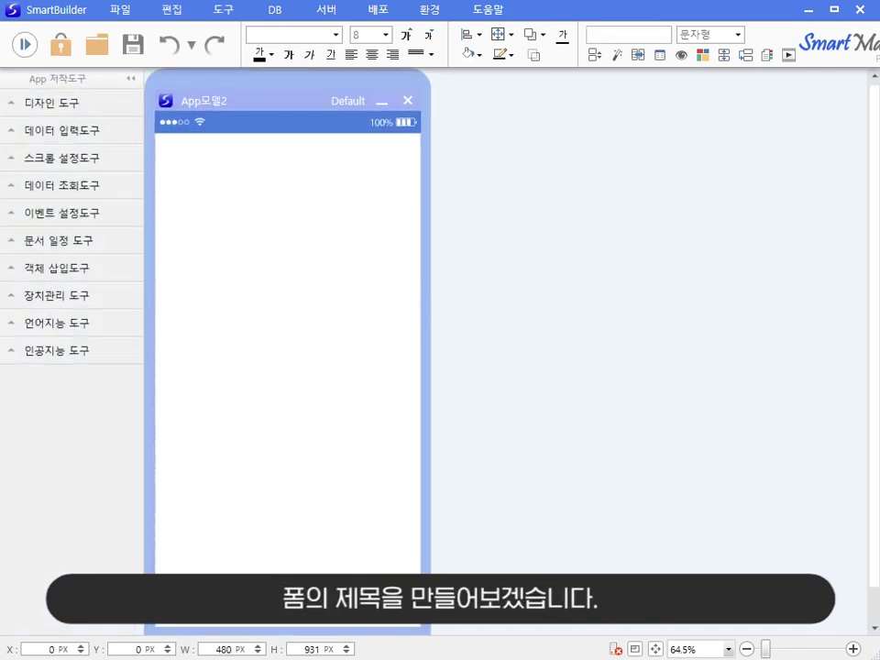
Add a full-width title rectangle about 481 × 68 px across the form's upper edge with the text "채팅 앱 만들기"
{"action": "left_click", "coordinate": [84, 105]}
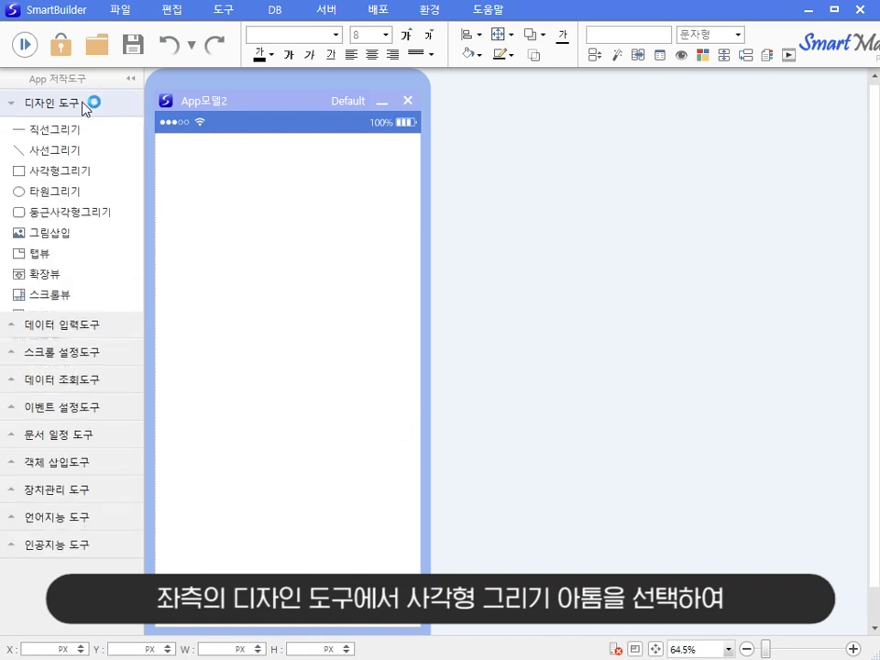
{"action": "left_click_drag", "start_coordinate": [60, 171], "coordinate": [424, 170]}
{"action": "left_click_drag", "start_coordinate": [306, 143], "coordinate": [305, 143]}
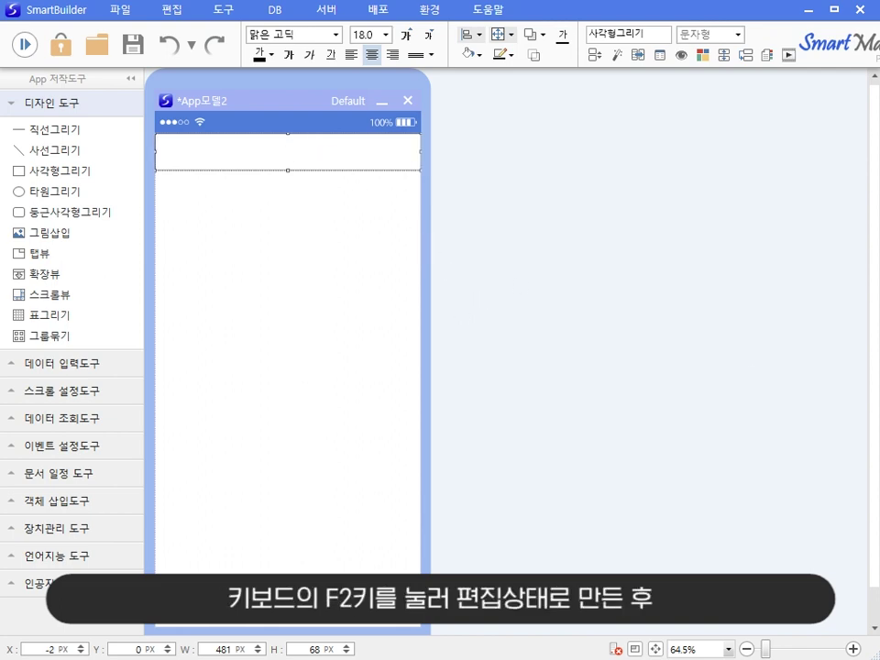
{"action": "key", "text": "F2"}
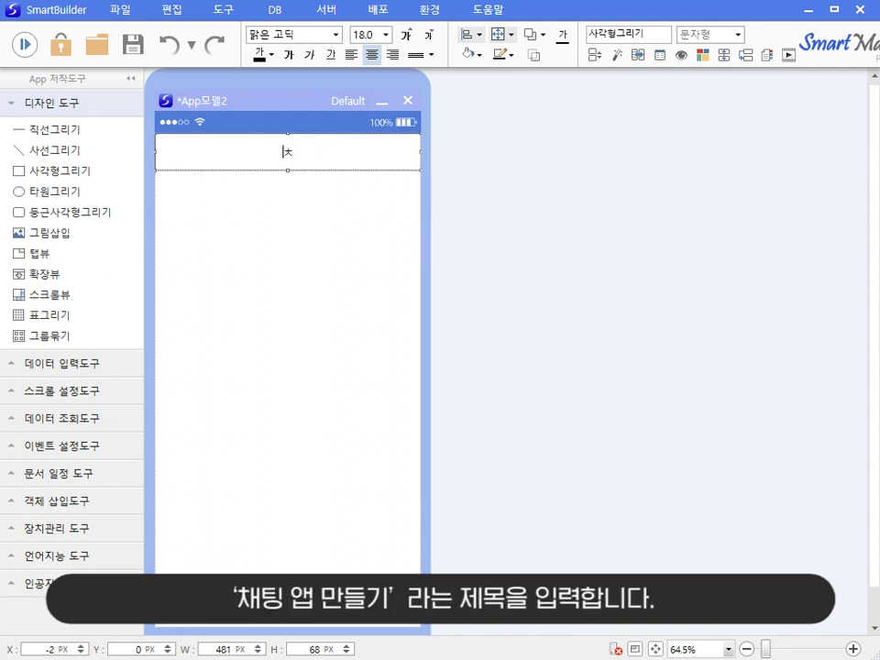
{"action": "type", "text": "채팅 앱 만들기"}
{"action": "left_click", "coordinate": [378, 391]}
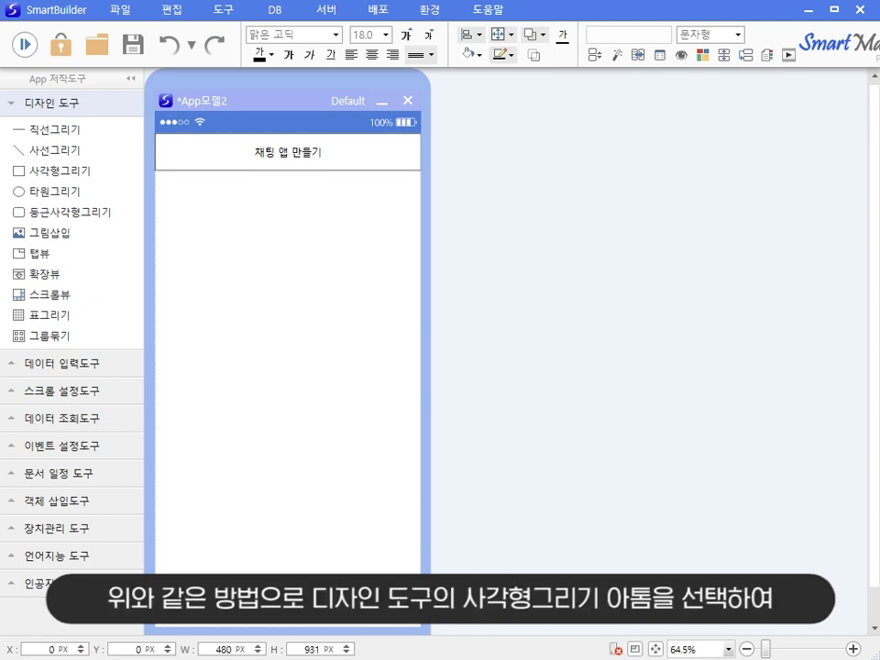
Add two stacked 120 × 35 px rectangles below the title and label them "송신자" and "수신자"
{"action": "mouse_move", "coordinate": [115, 172]}
{"action": "left_mouse_down"}
{"action": "mouse_move", "coordinate": [224, 204]}
{"action": "mouse_move", "coordinate": [207, 202]}
{"action": "left_mouse_up"}
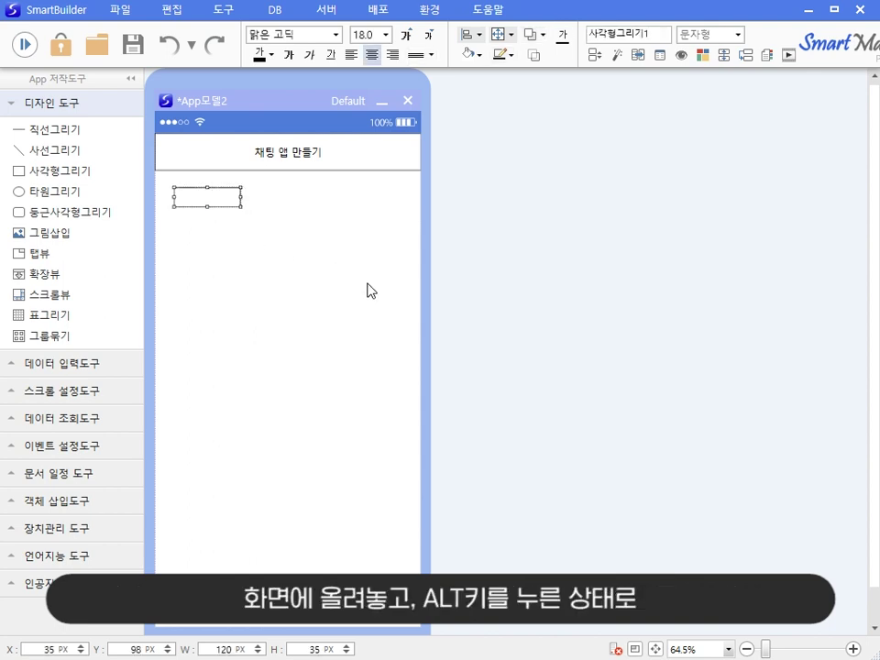
{"action": "key", "text": "alt+Down"}
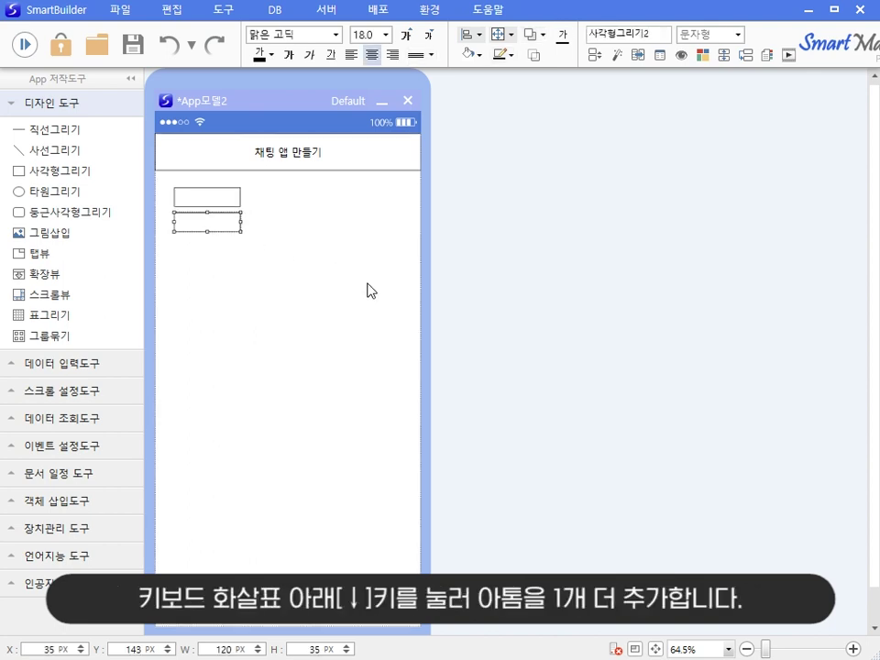
{"action": "left_click", "coordinate": [184, 192]}
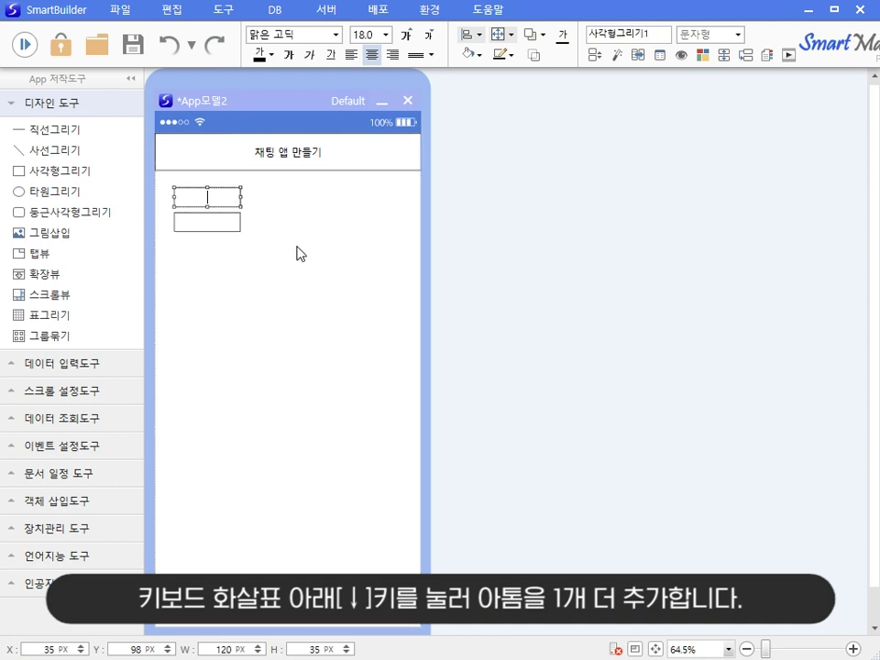
{"action": "type", "text": "송신자"}
{"action": "key", "text": "Tab"}
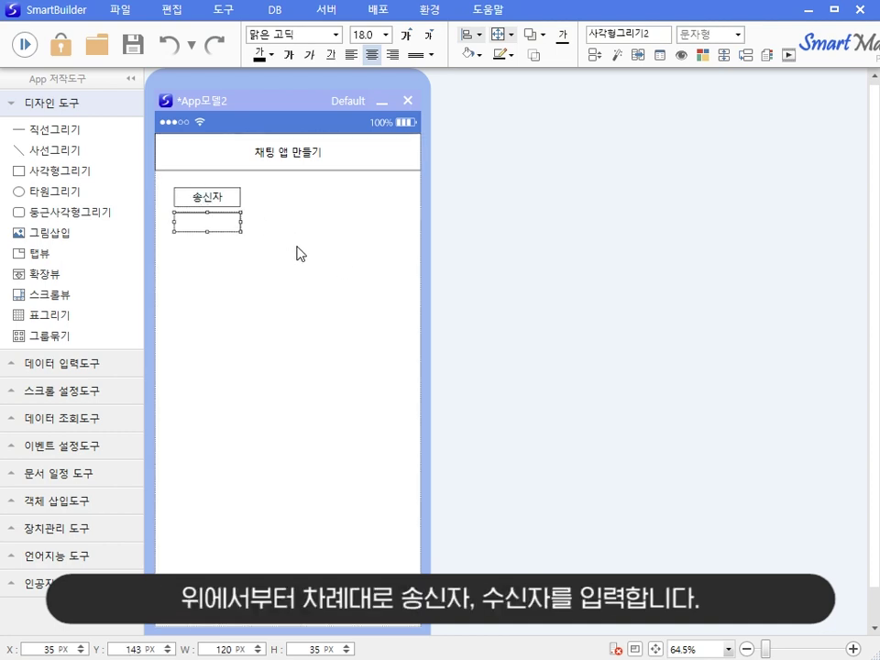
{"action": "type", "text": "수신자"}
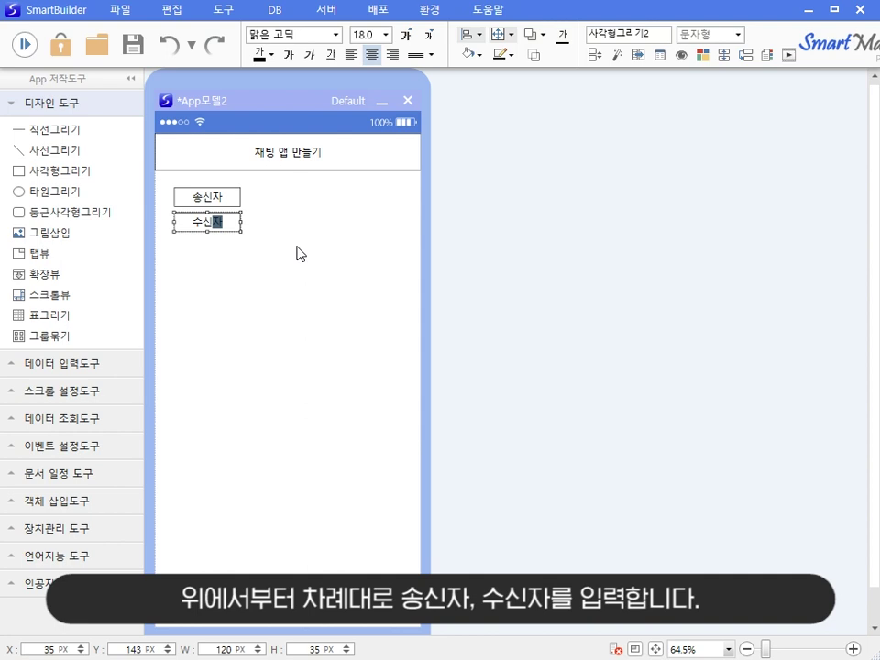
{"action": "left_click", "coordinate": [298, 252]}
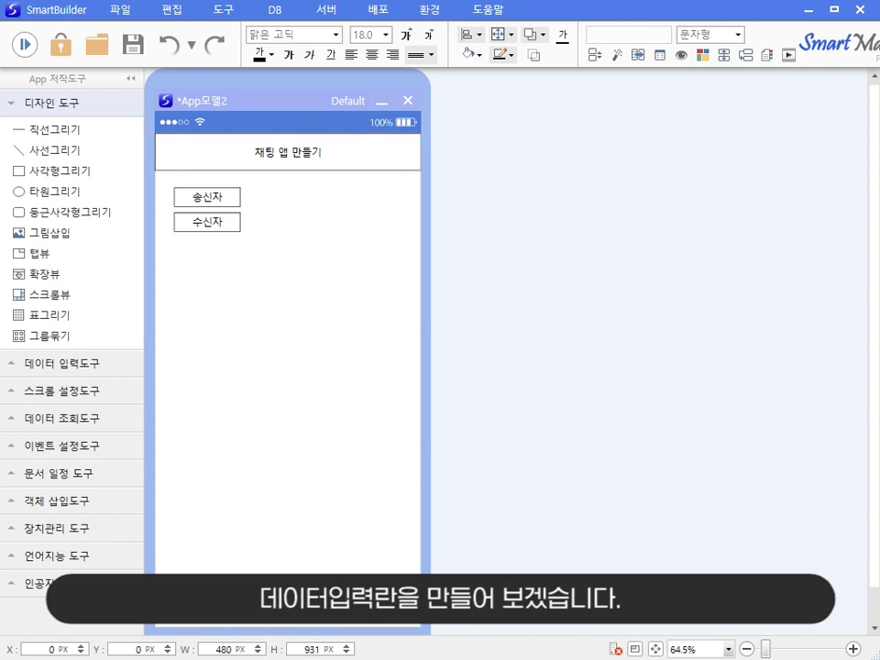
Place a 150 × 35 px 데이터입력란 beside the 송신자 label and duplicate it beside the 수신자 label
{"action": "left_click", "coordinate": [64, 102]}
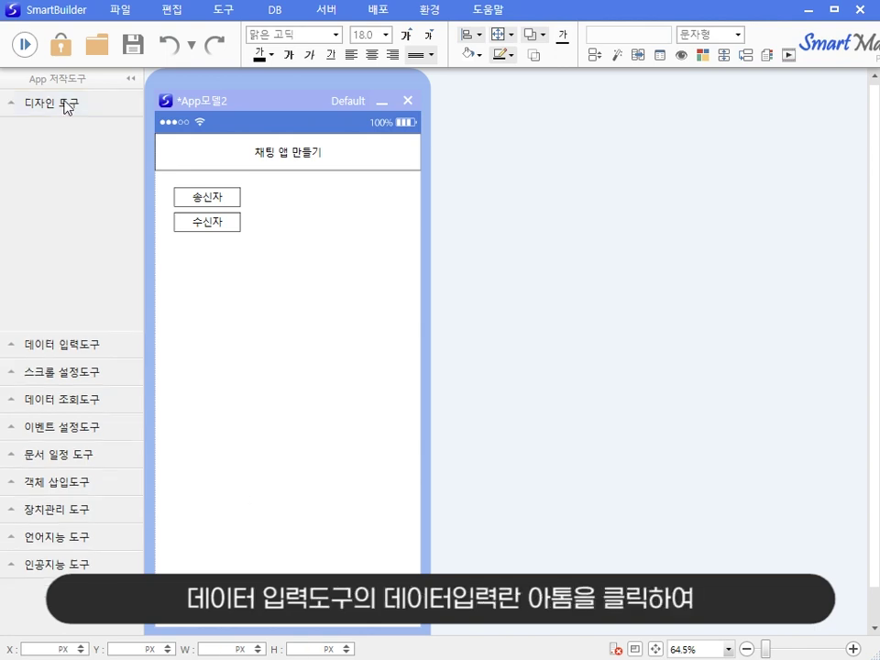
{"action": "left_click", "coordinate": [71, 130]}
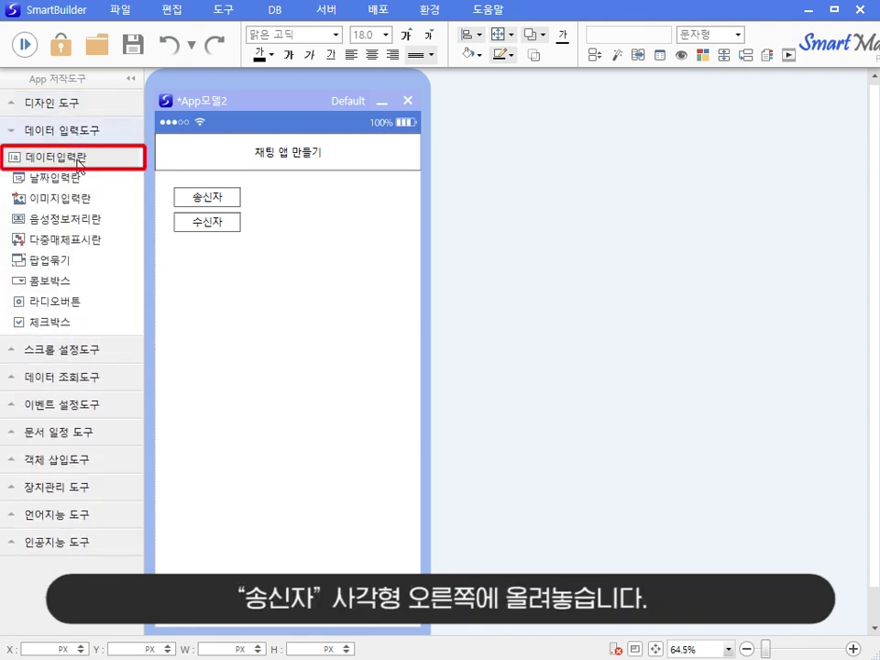
{"action": "left_click_drag", "start_coordinate": [117, 170], "coordinate": [291, 204]}
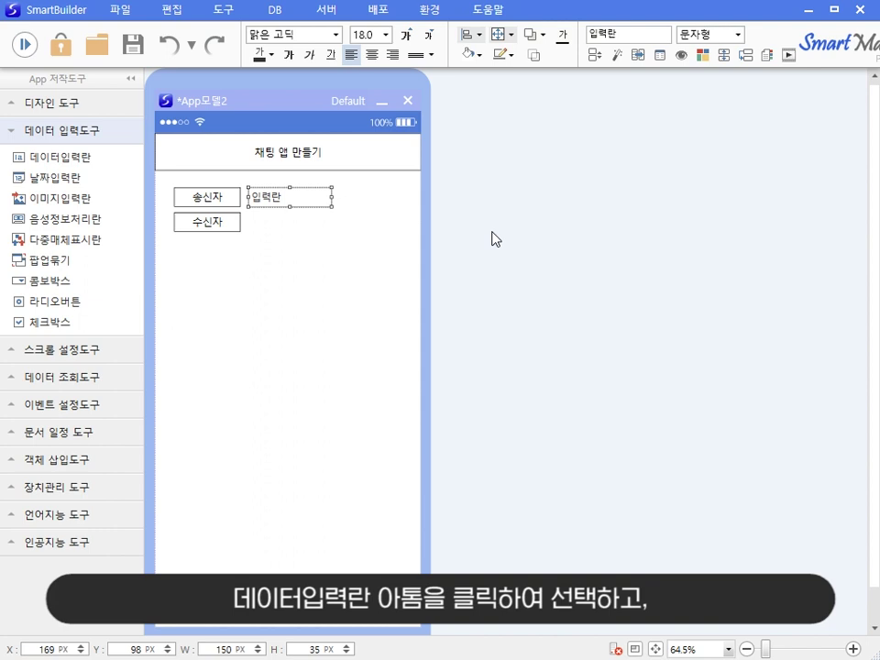
{"action": "key", "text": "alt+Down"}
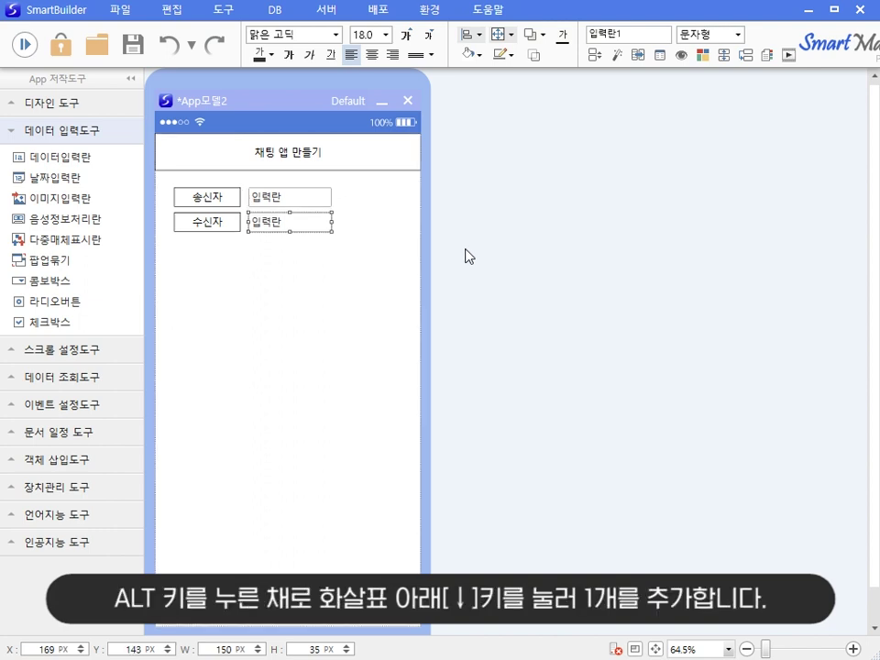
{"action": "left_click", "coordinate": [458, 320]}
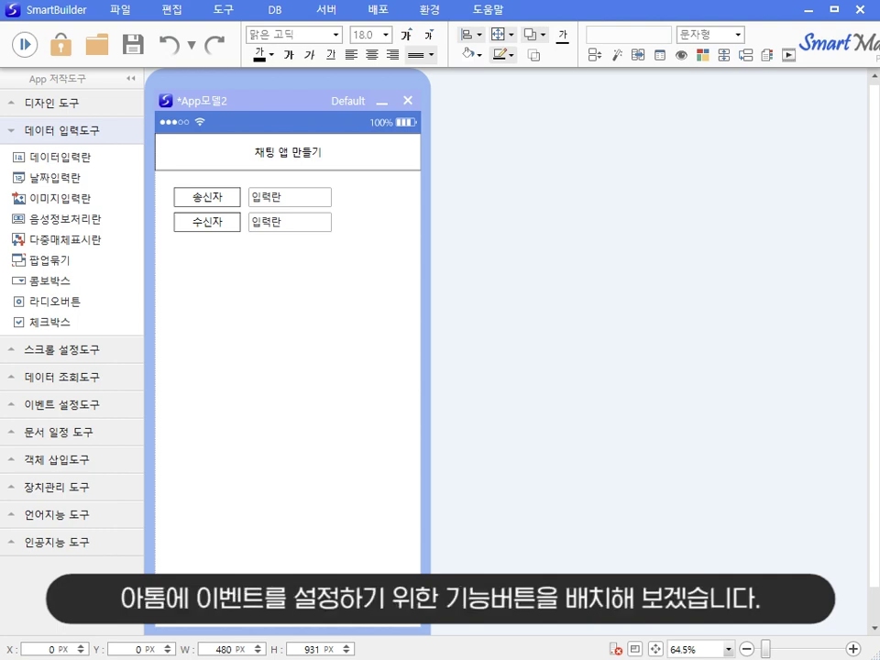
Place a 100 × 50 px 기능버튼 beside the two input fields and change its text to "채팅방확인"
{"action": "left_click", "coordinate": [46, 136]}
{"action": "left_click", "coordinate": [47, 211]}
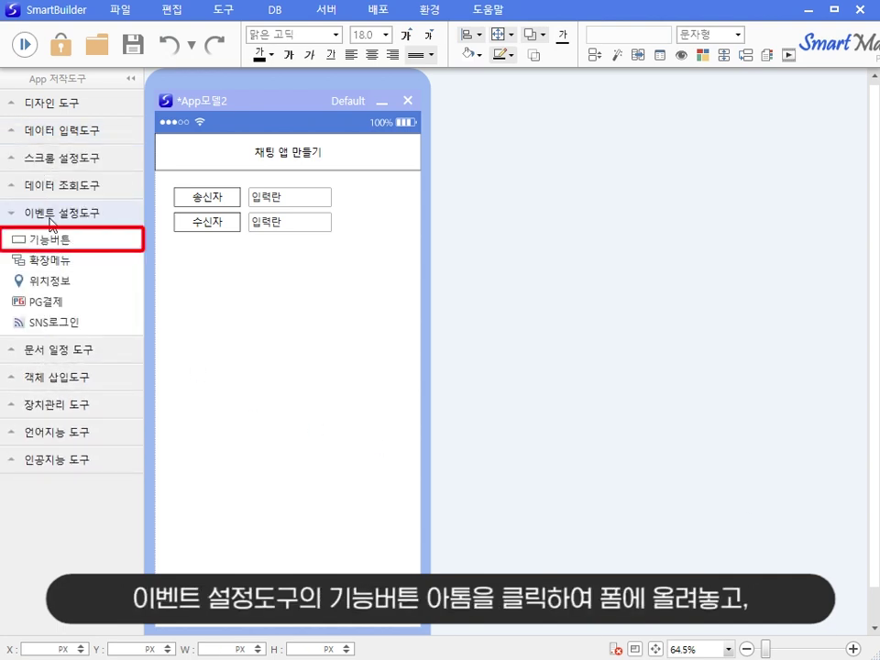
{"action": "left_click", "coordinate": [120, 244]}
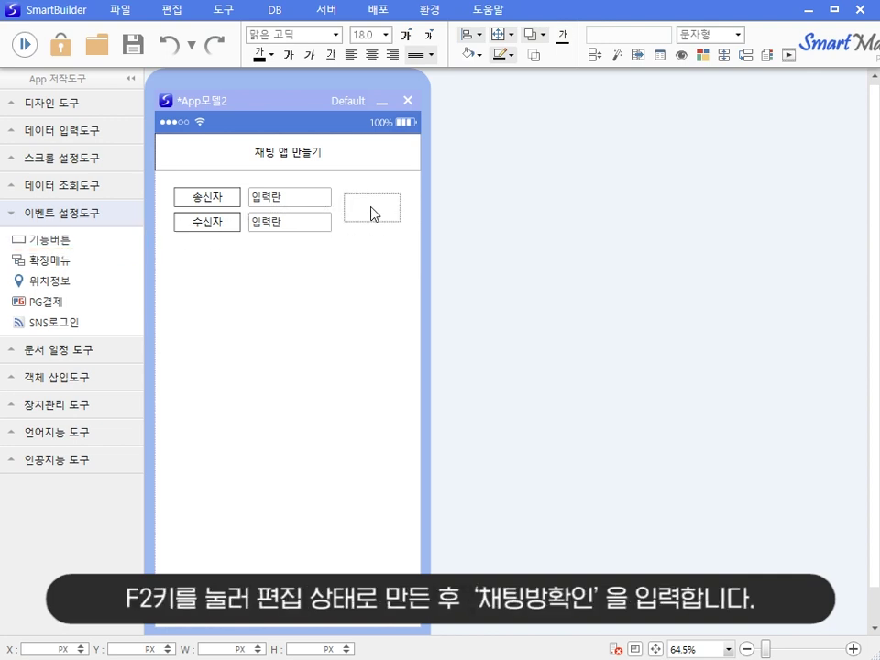
{"action": "left_click", "coordinate": [371, 211]}
{"action": "key", "text": "F2"}
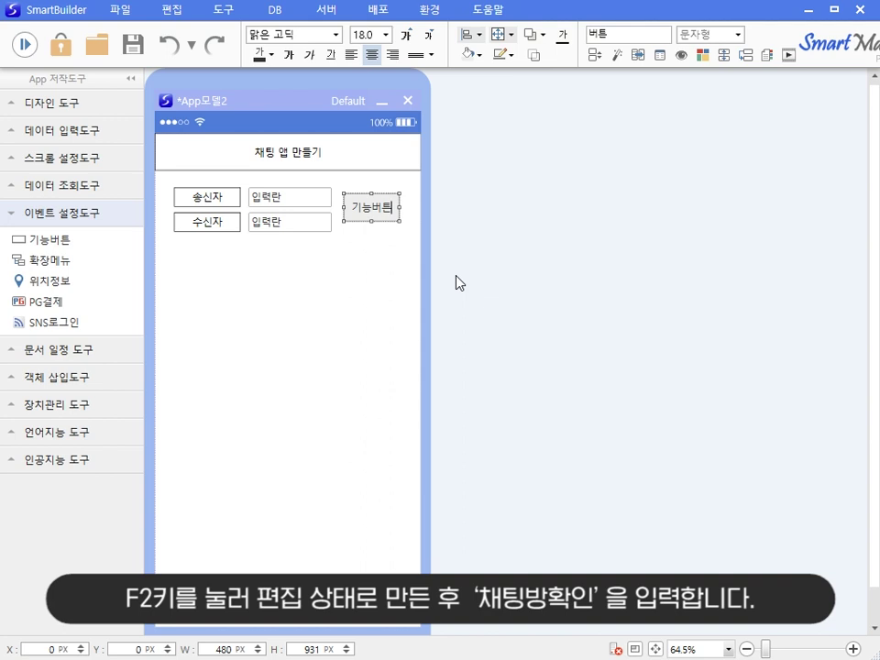
{"action": "key", "text": "BackSpace"}
{"action": "key", "text": "BackSpace"}
{"action": "key", "text": "BackSpace"}
{"action": "key", "text": "BackSpace"}
{"action": "type", "text": "채팅방확인"}
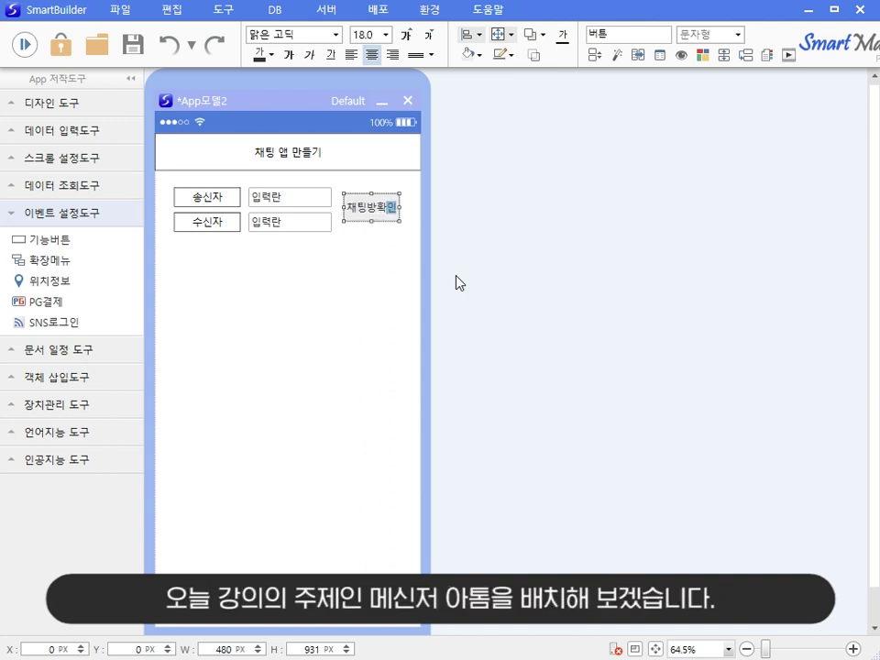
{"action": "left_click", "coordinate": [210, 369]}
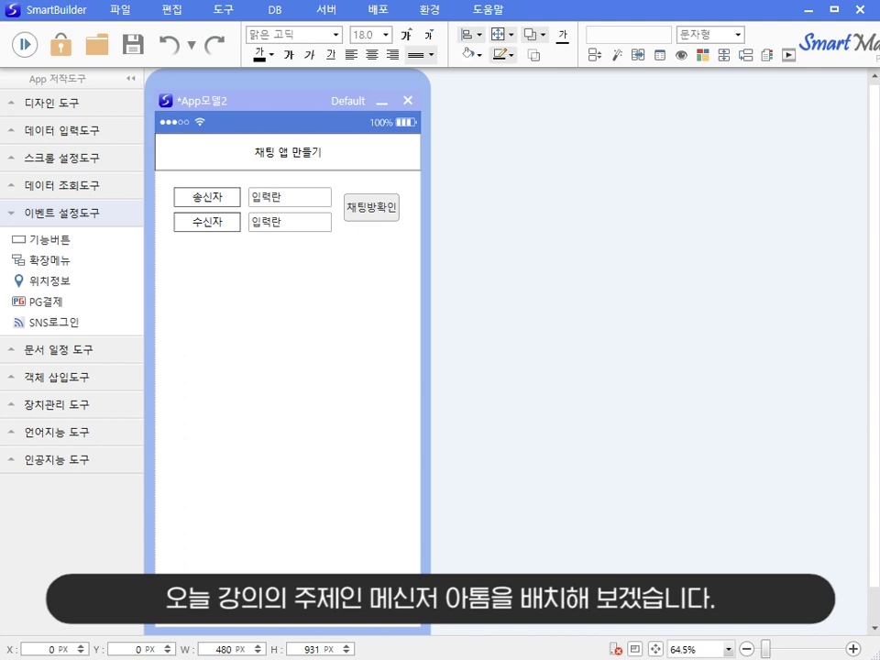
Place a 메신저 atom in the middle of the form below the input fields
{"action": "left_click", "coordinate": [95, 216]}
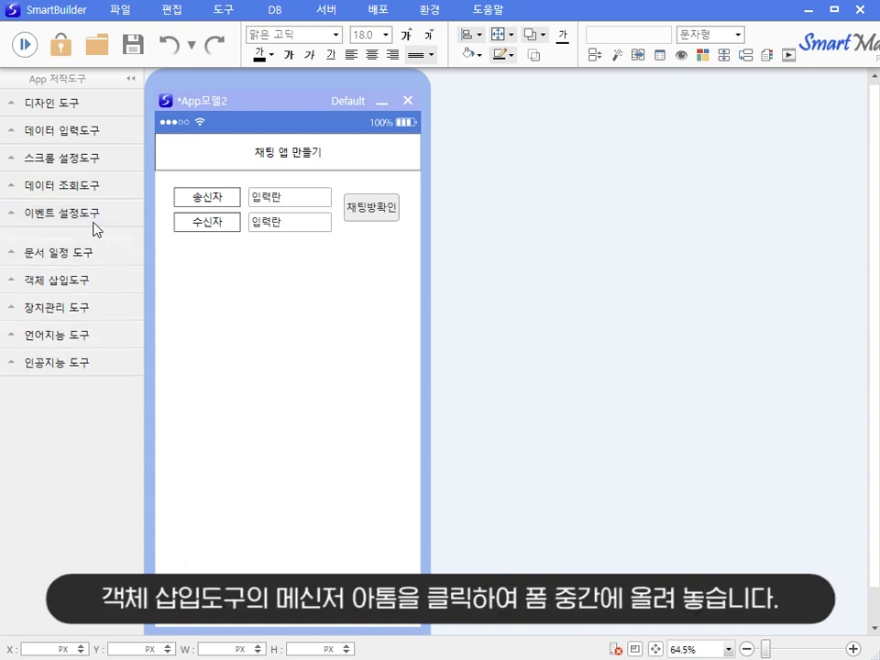
{"action": "left_click", "coordinate": [84, 269]}
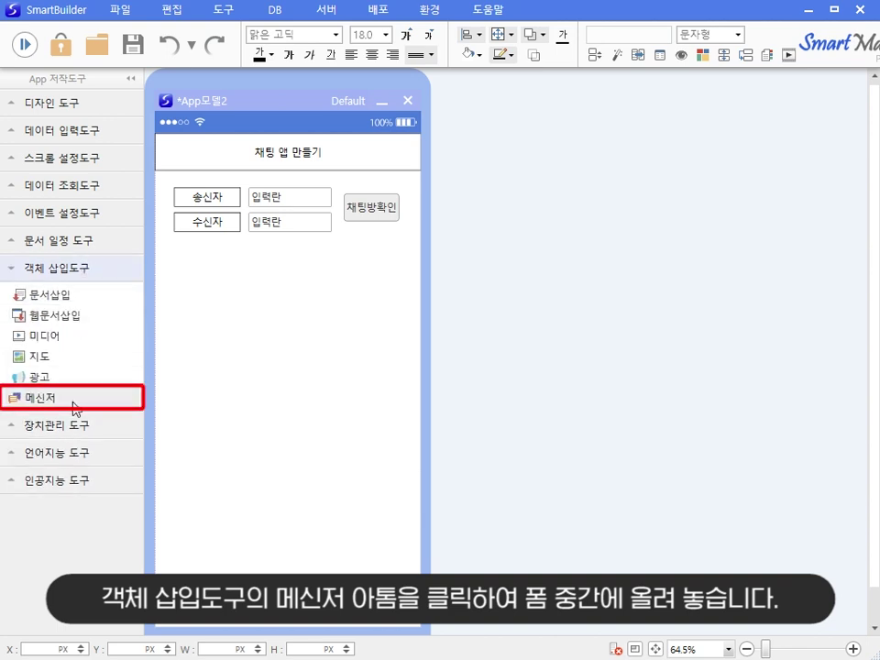
{"action": "left_click_drag", "start_coordinate": [75, 407], "coordinate": [287, 395]}
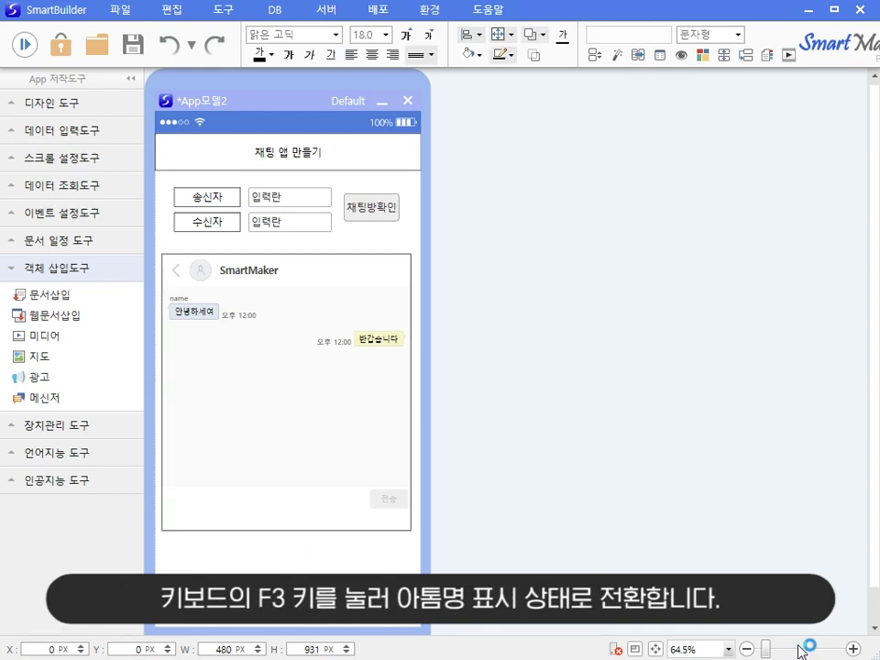
Show the atom names on the form and rename the input field beside the 송신자 label to "송신자"
{"action": "key", "text": "F3"}
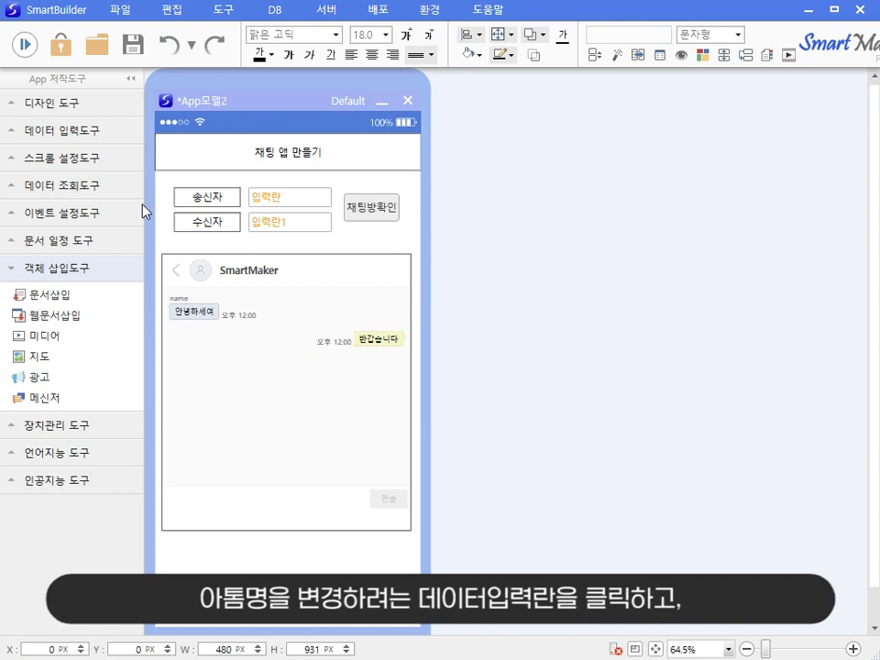
{"action": "left_click", "coordinate": [289, 196]}
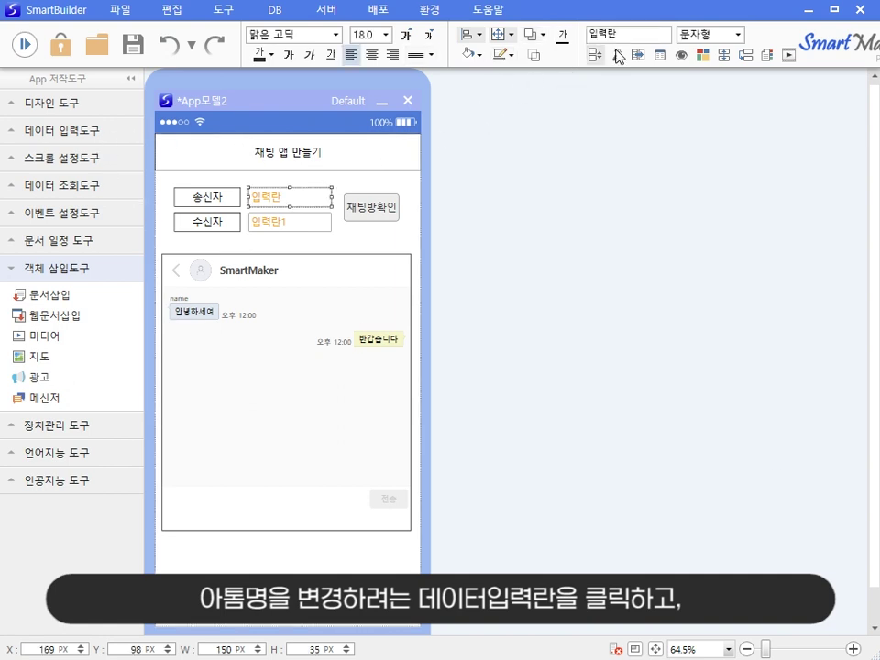
{"action": "left_click", "coordinate": [656, 34]}
{"action": "key", "text": "BackSpace"}
{"action": "key", "text": "BackSpace"}
{"action": "key", "text": "BackSpace"}
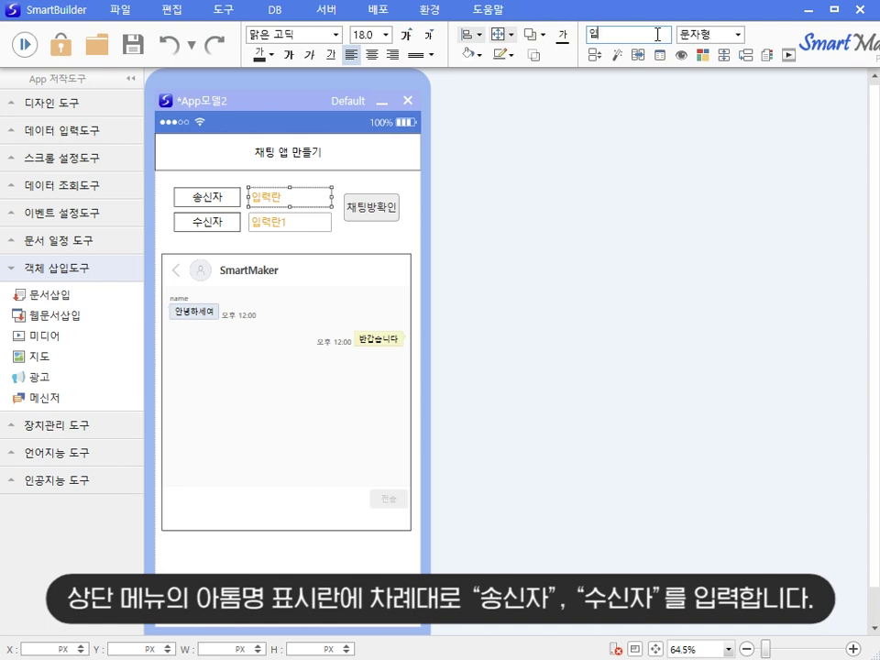
{"action": "type", "text": "송신자"}
{"action": "left_click", "coordinate": [327, 245]}
Rename the input field beside the 수신자 label to "수신자"
{"action": "left_click", "coordinate": [320, 223]}
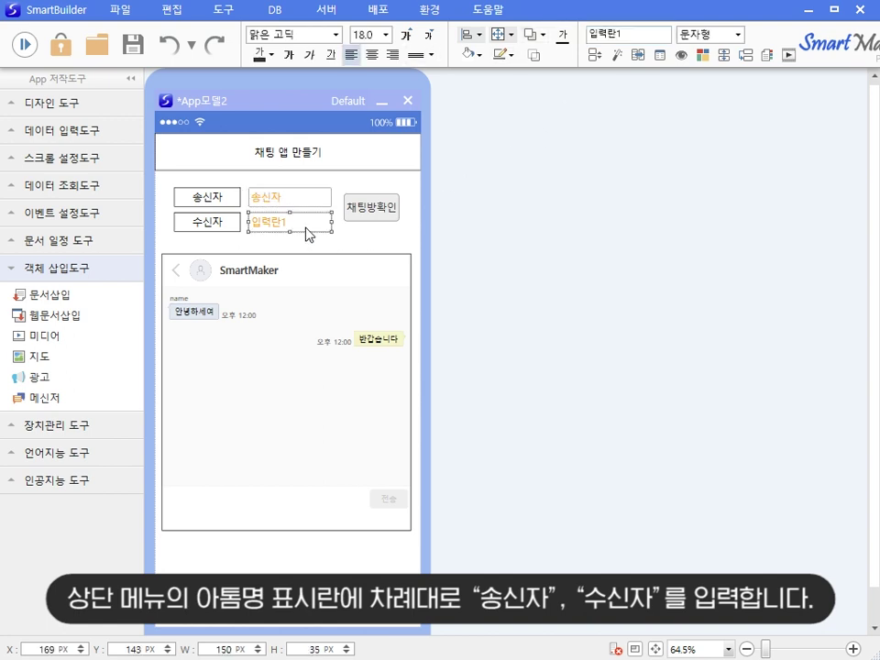
{"action": "left_click", "coordinate": [655, 29]}
{"action": "key", "text": "BackSpace"}
{"action": "key", "text": "BackSpace"}
{"action": "key", "text": "BackSpace"}
{"action": "key", "text": "BackSpace"}
{"action": "type", "text": "수신자"}
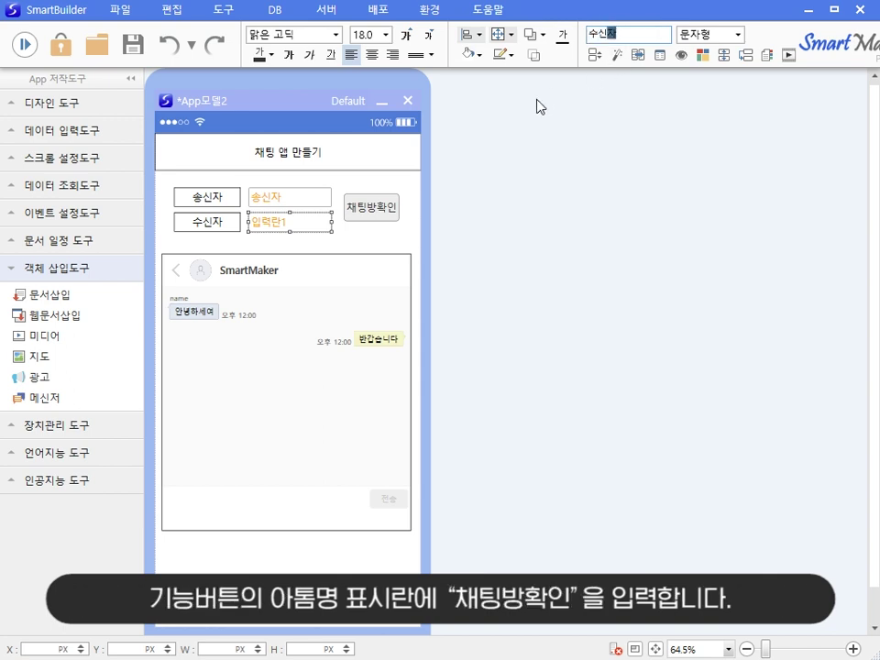
{"action": "left_click", "coordinate": [371, 245]}
Rename the button beside the two input fields to the atom name "채팅방확인"
{"action": "left_click", "coordinate": [385, 211]}
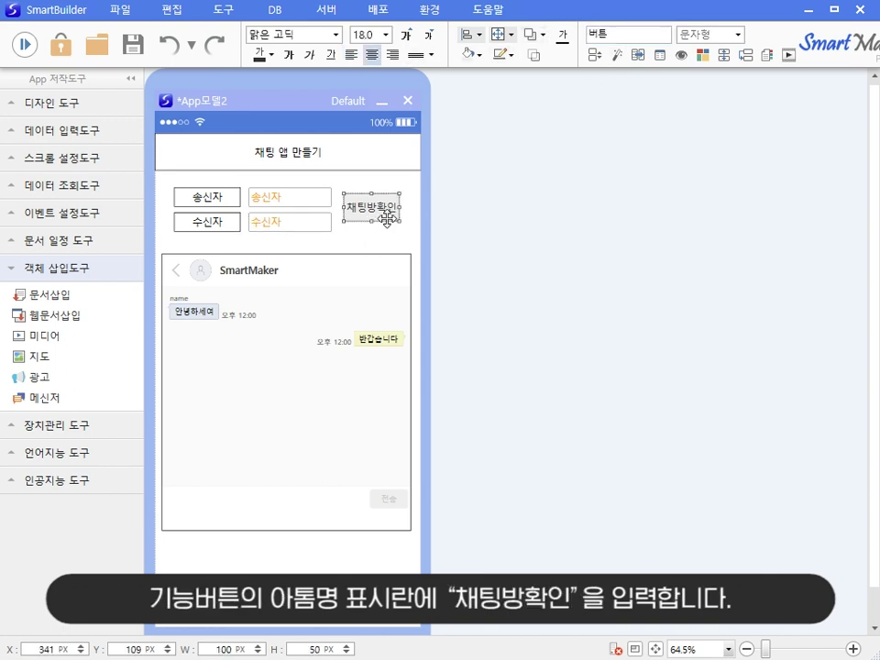
{"action": "left_click", "coordinate": [615, 38]}
{"action": "key", "text": "BackSpace"}
{"action": "key", "text": "BackSpace"}
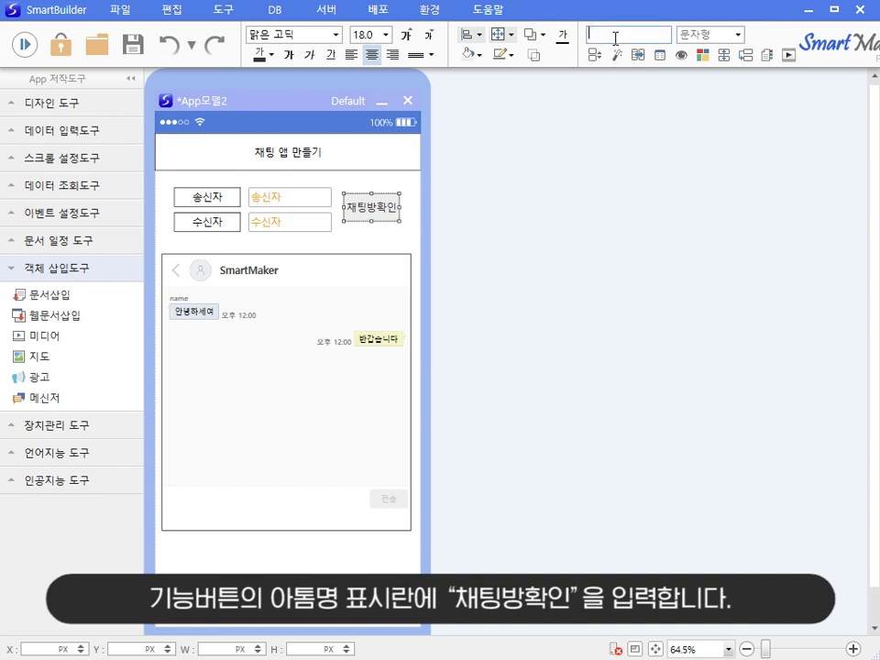
{"action": "type", "text": "채팅방확인"}
{"action": "left_click", "coordinate": [536, 170]}
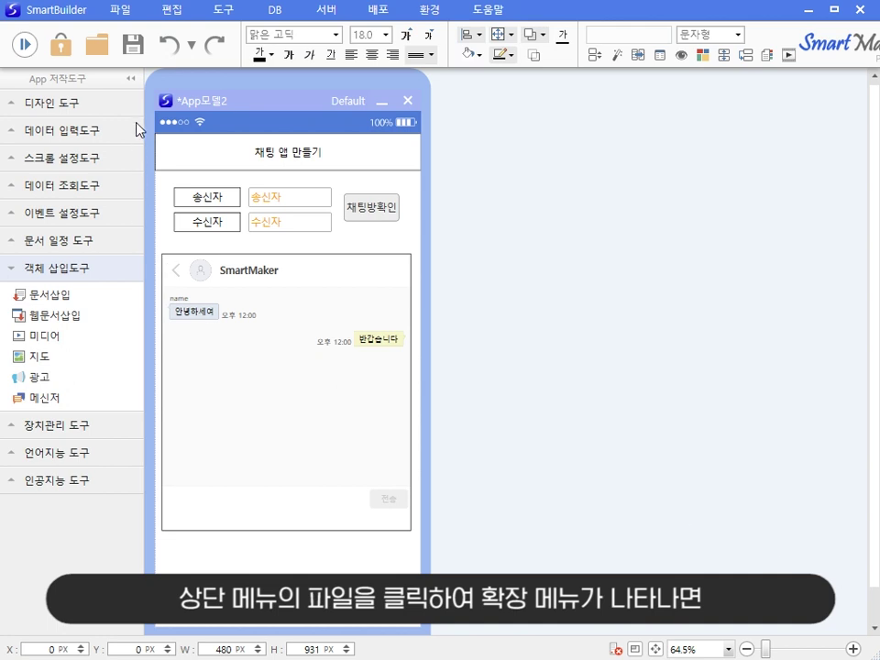
Save the app model as "채팅" in the 메신저템플릿 folder
{"action": "left_click", "coordinate": [128, 11]}
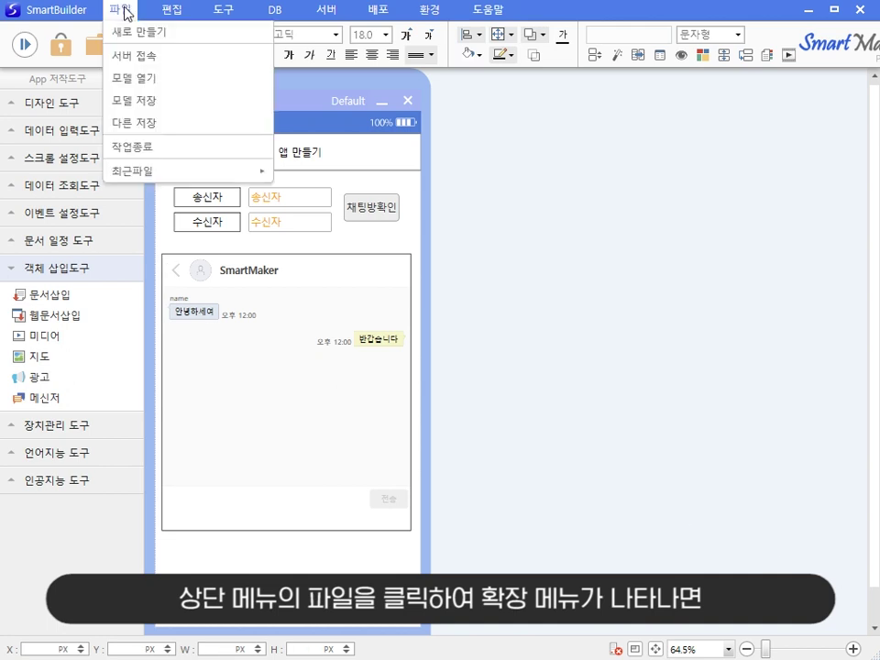
{"action": "left_click", "coordinate": [194, 100]}
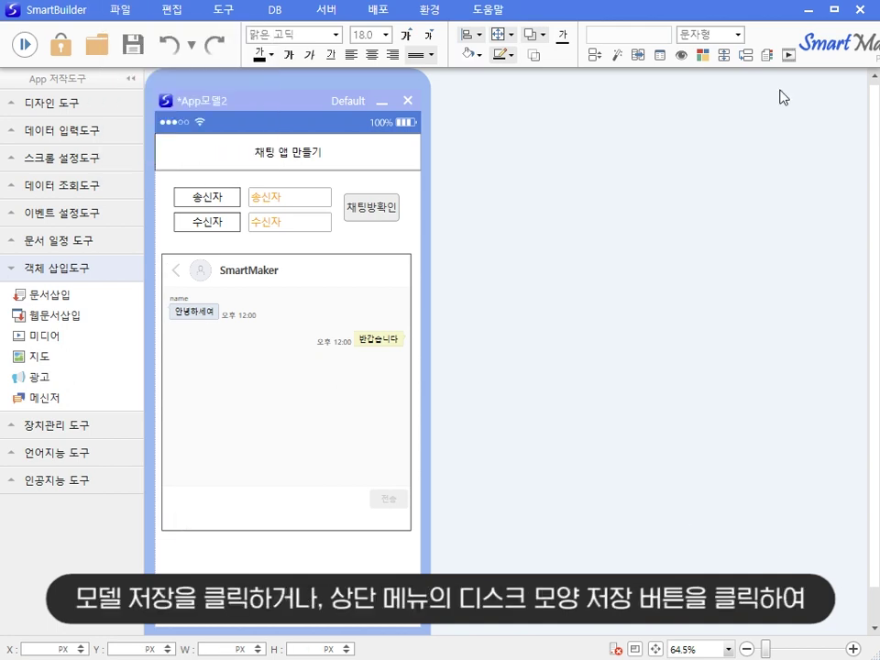
{"action": "left_click", "coordinate": [133, 45]}
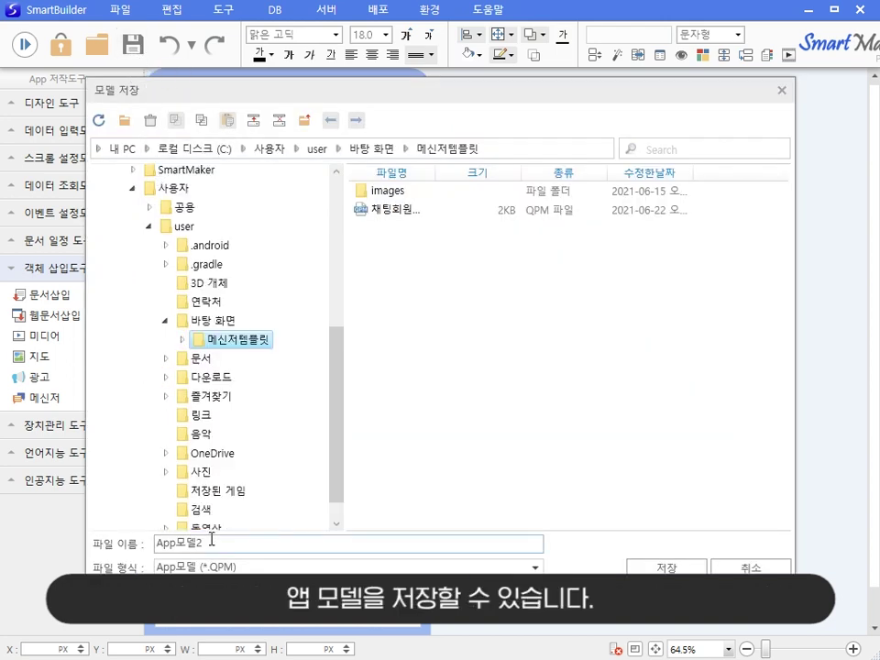
{"action": "key", "text": "BackSpace"}
{"action": "key", "text": "BackSpace"}
{"action": "key", "text": "BackSpace"}
{"action": "key", "text": "BackSpace"}
{"action": "key", "text": "BackSpace"}
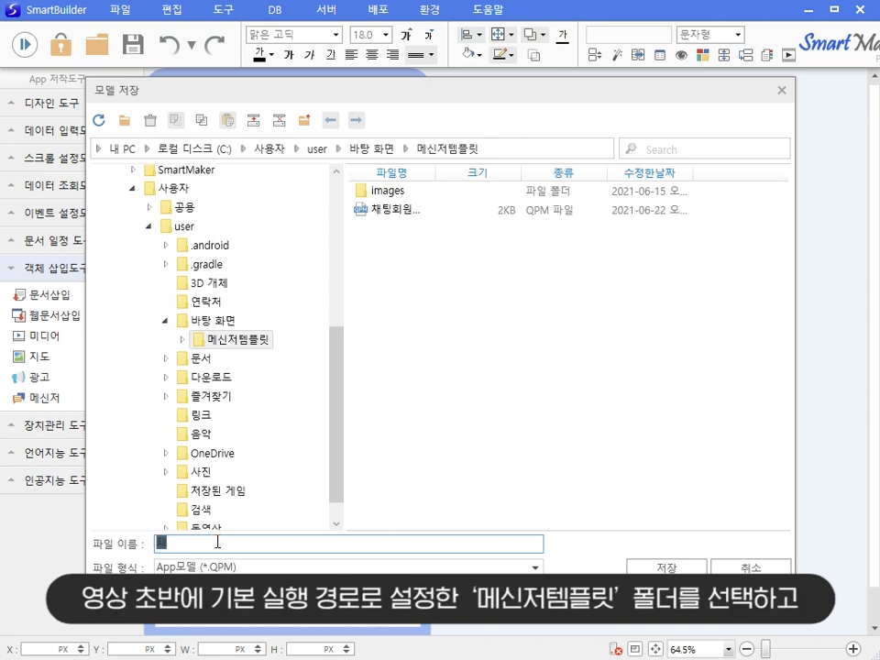
{"action": "type", "text": "채팅"}
{"action": "left_click", "coordinate": [668, 568]}
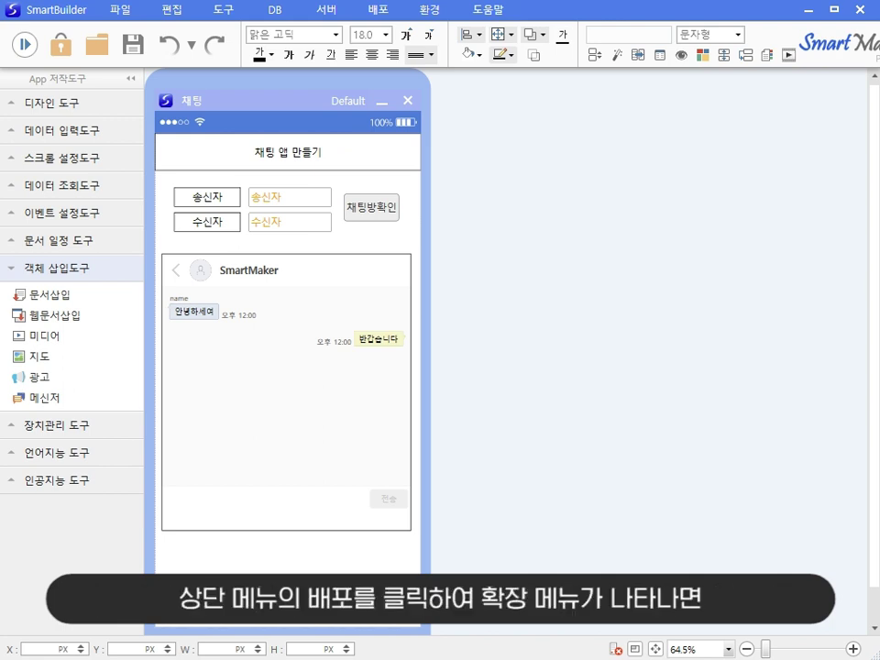
Start a package with the product abbreviation "chatting", 채팅회원가입.QPM as the app product and Android as the target platform
{"action": "left_click", "coordinate": [376, 10]}
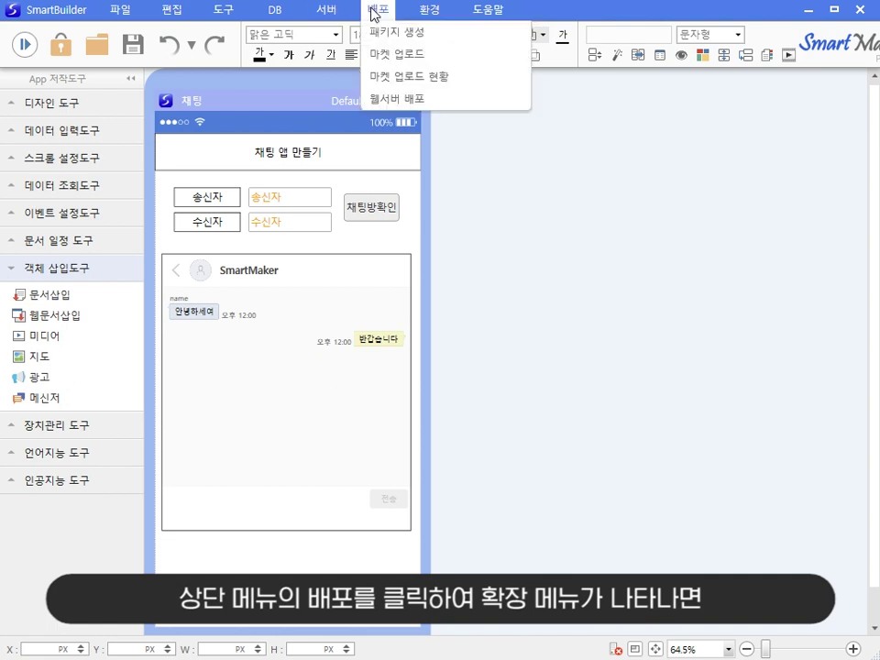
{"action": "left_click", "coordinate": [481, 33]}
{"action": "left_click", "coordinate": [497, 246]}
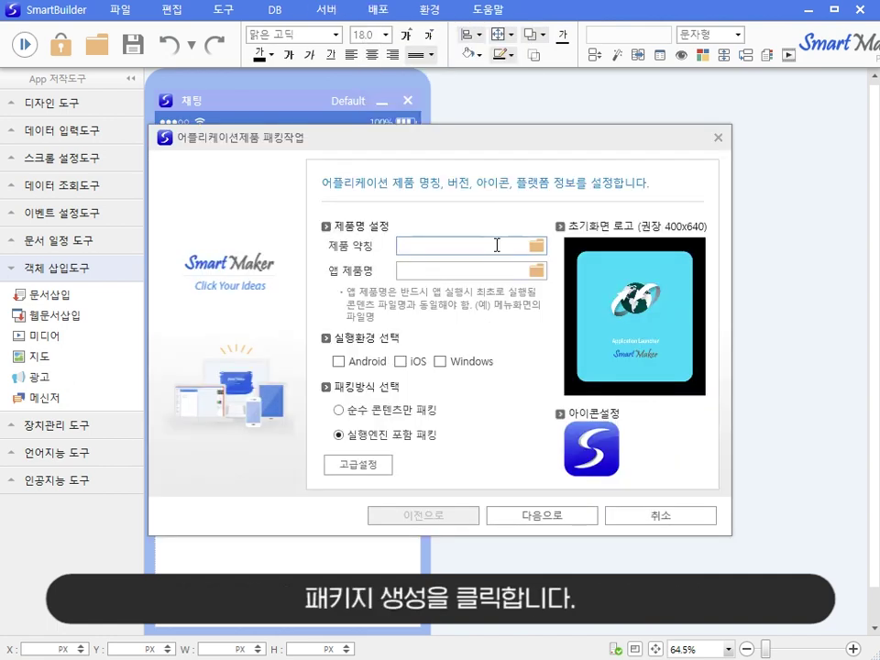
{"action": "type", "text": "chatting"}
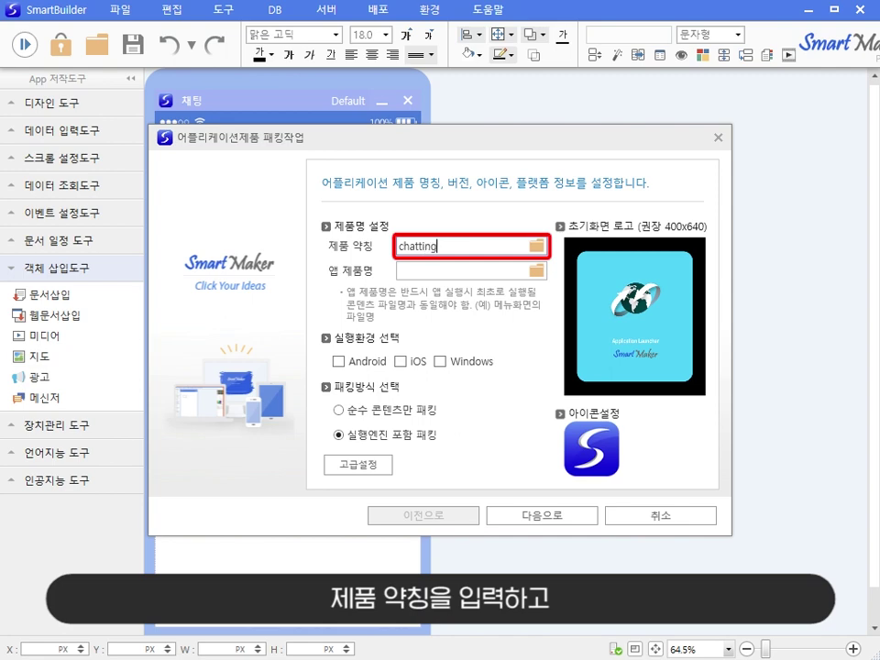
{"action": "left_click", "coordinate": [536, 273]}
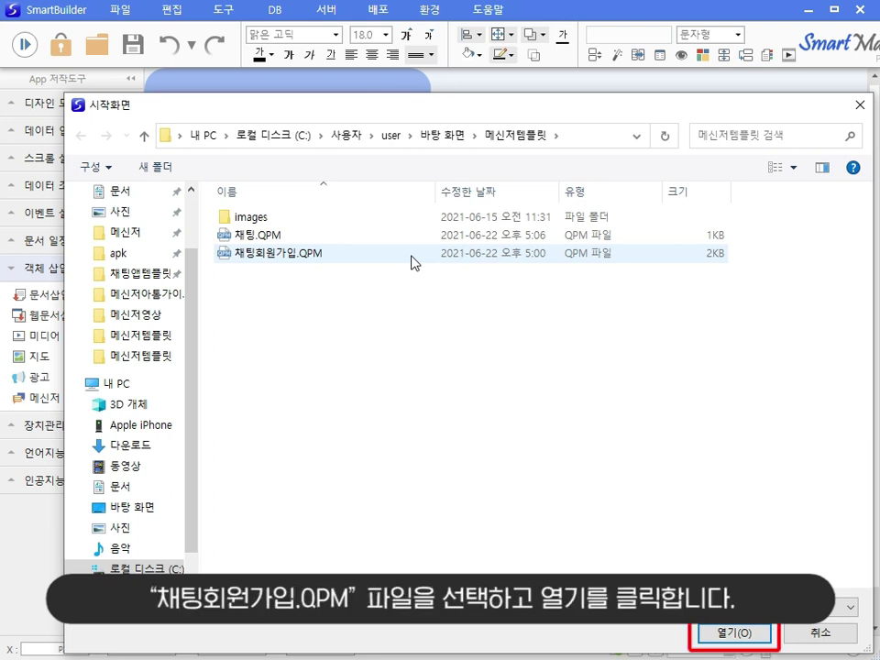
{"action": "left_click", "coordinate": [393, 257]}
{"action": "left_click", "coordinate": [733, 633]}
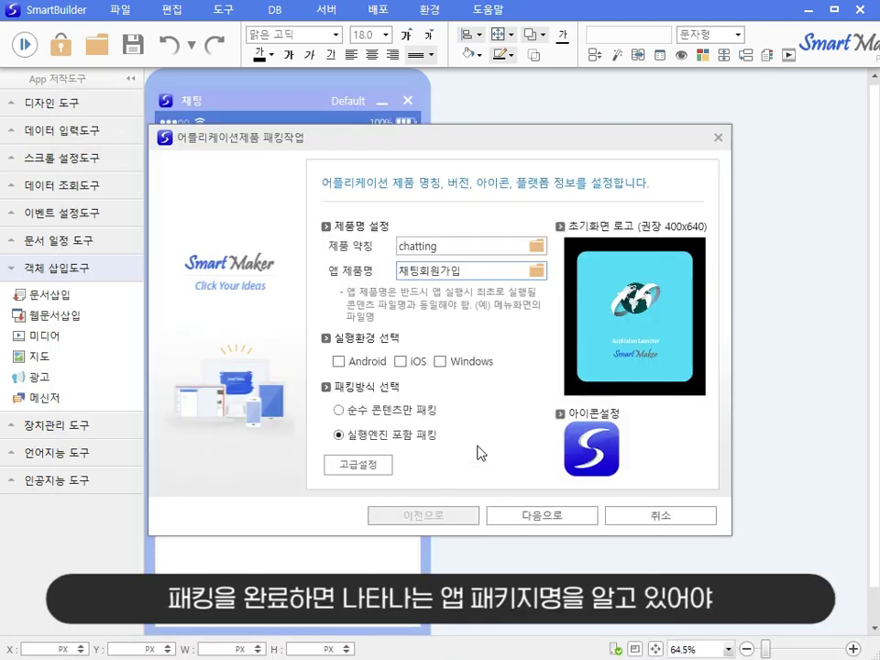
{"action": "left_click", "coordinate": [338, 361]}
{"action": "left_click", "coordinate": [520, 517]}
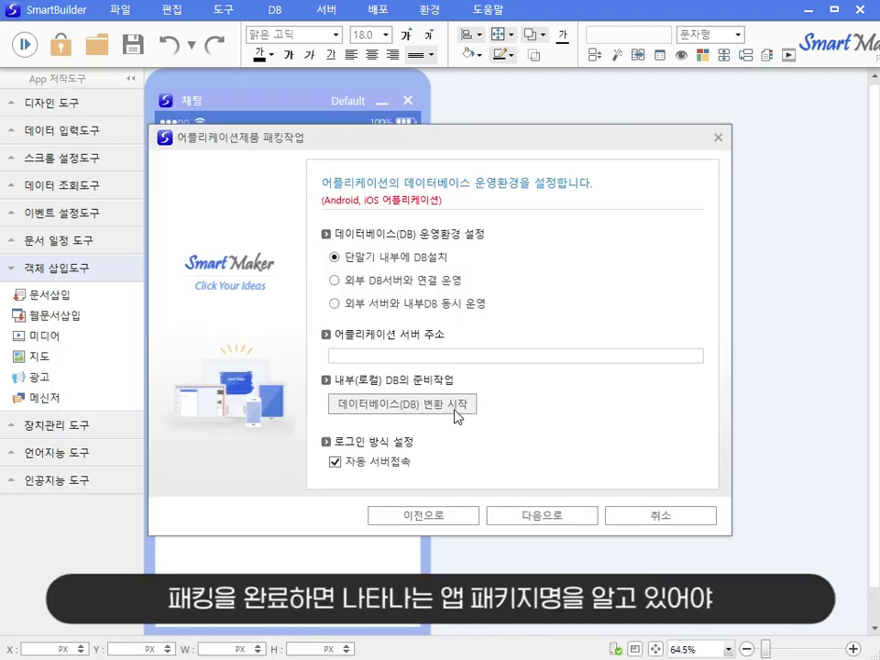
Convert the DEV_DB tables for the internal database into the 메신저템플릿 folder
{"action": "left_click", "coordinate": [401, 403]}
{"action": "left_click", "coordinate": [179, 195]}
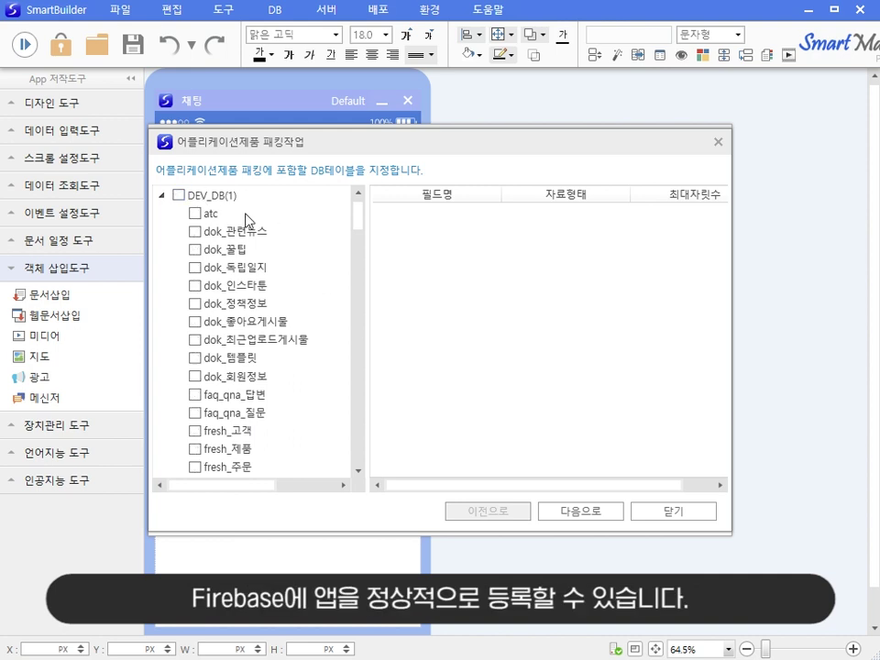
{"action": "left_click", "coordinate": [591, 513]}
{"action": "left_click", "coordinate": [671, 469]}
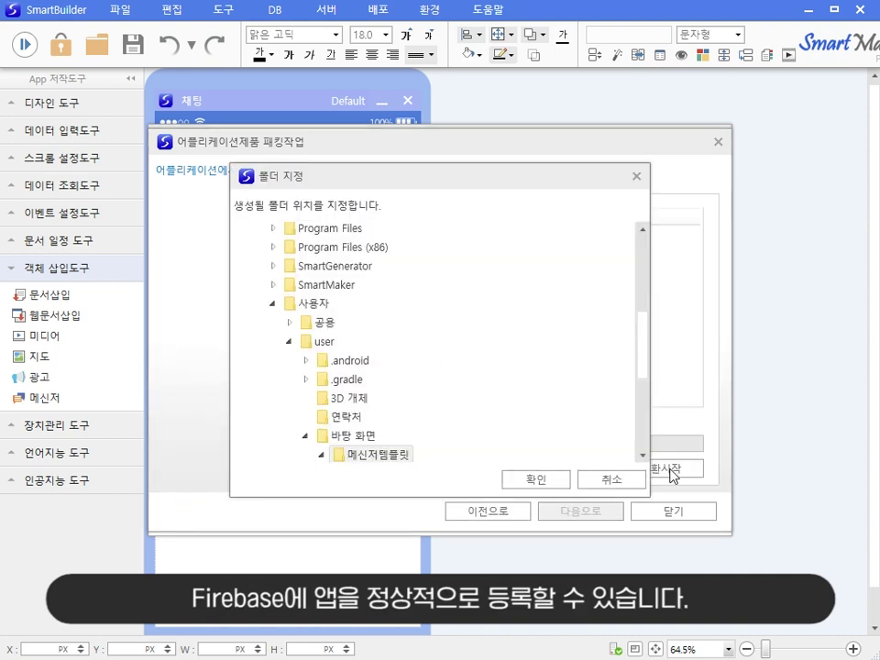
{"action": "left_click", "coordinate": [397, 454]}
{"action": "left_click", "coordinate": [555, 481]}
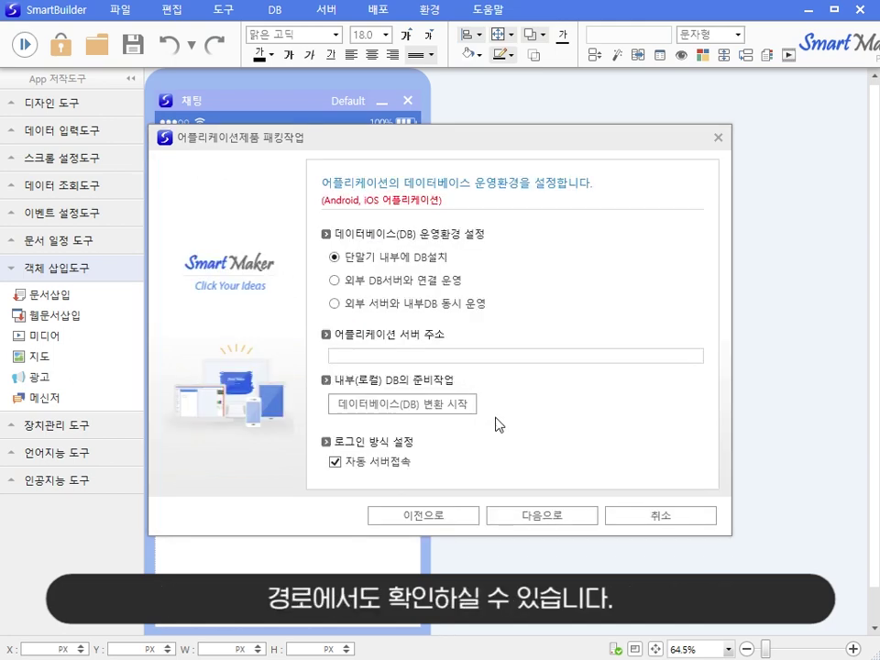
Proceed through the remaining packaging pages, keeping the in-device database and automatic server connection
{"action": "left_click", "coordinate": [500, 519]}
{"action": "left_click", "coordinate": [498, 520]}
{"action": "left_click", "coordinate": [497, 520]}
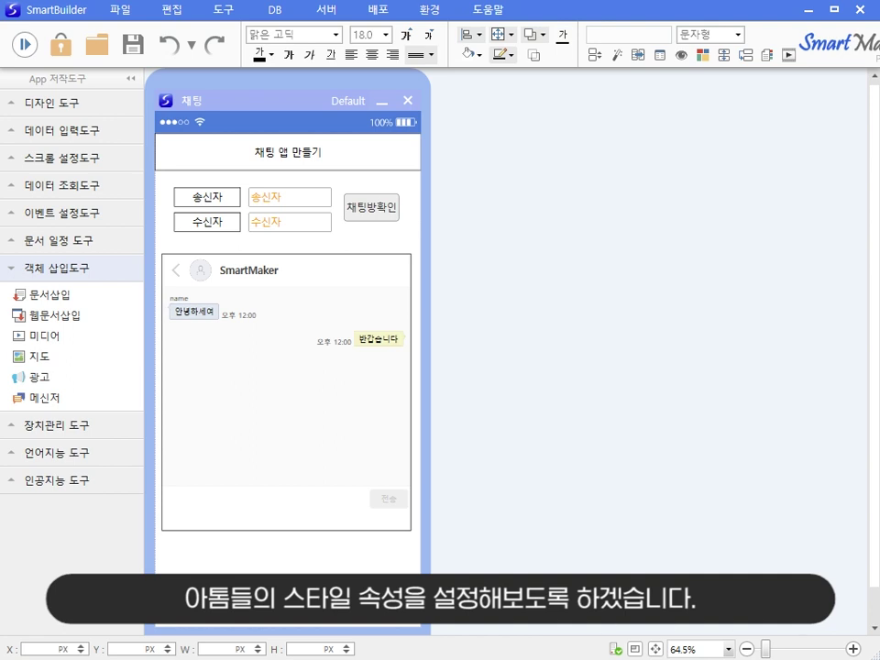
Open the messenger atom's style properties and set its Firebase project ID to messenger-fc8af
{"action": "right_click", "coordinate": [310, 295]}
{"action": "left_click", "coordinate": [333, 300]}
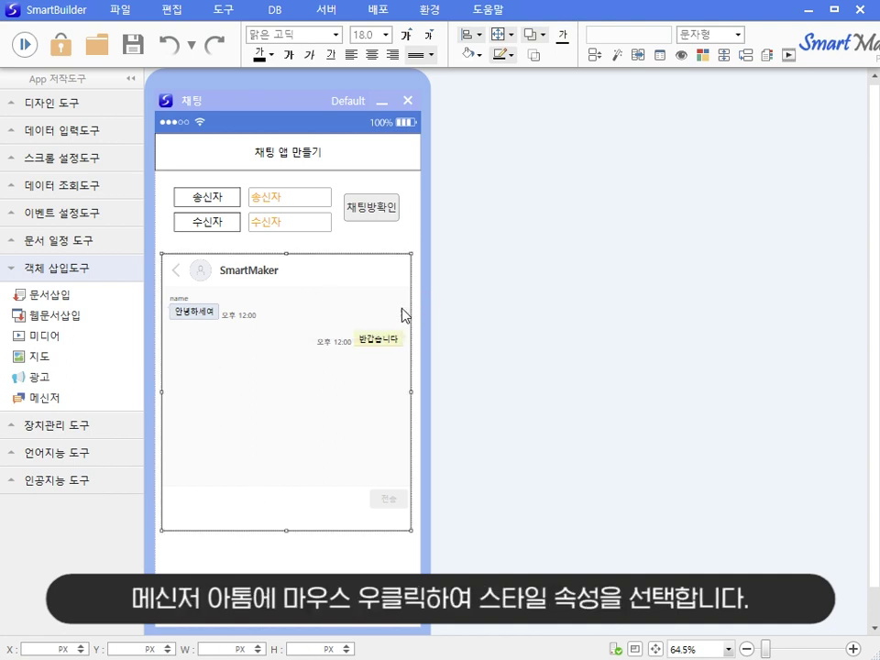
{"action": "left_click", "coordinate": [514, 365]}
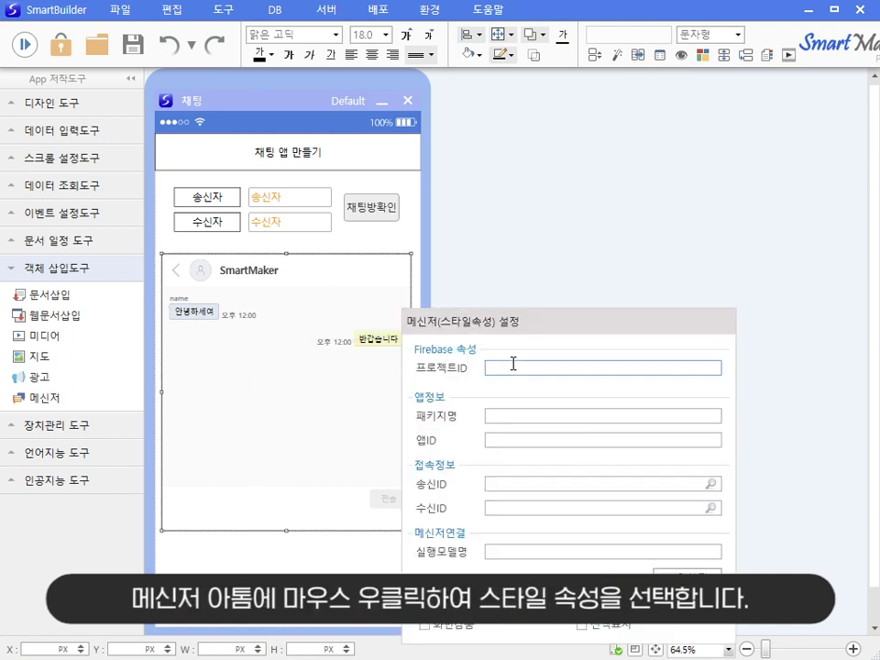
{"action": "left_click_drag", "start_coordinate": [575, 326], "coordinate": [606, 242]}
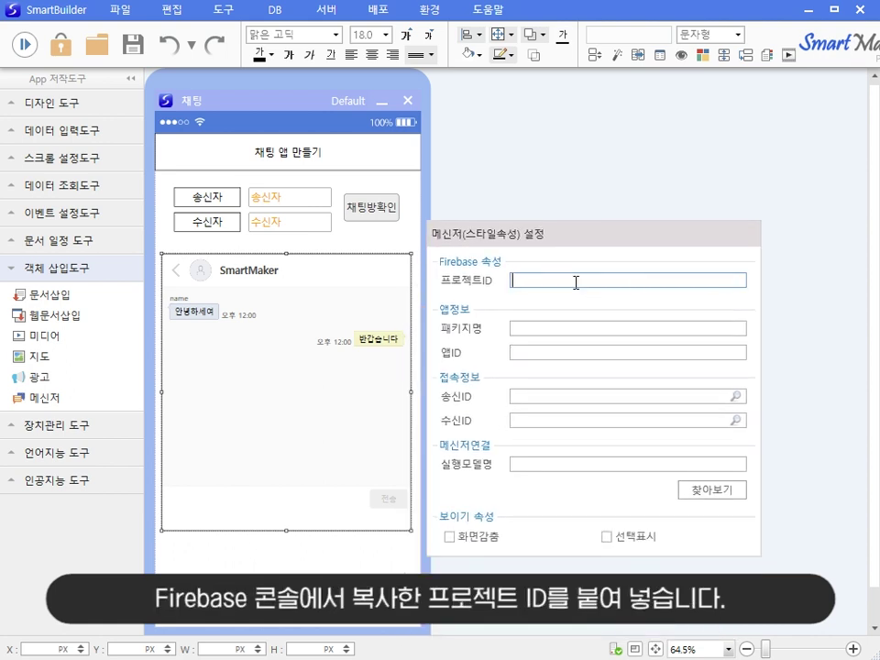
{"action": "type", "text": "messenger-fc8af"}
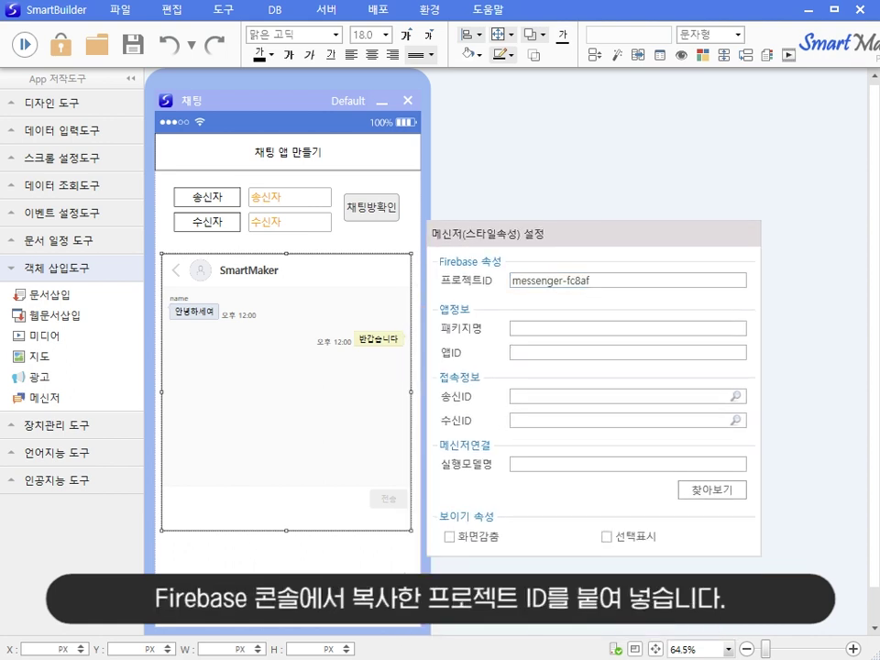
Set the messenger atom's package name to chatting_590105735 and its app ID to 590105735
{"action": "left_click", "coordinate": [541, 332]}
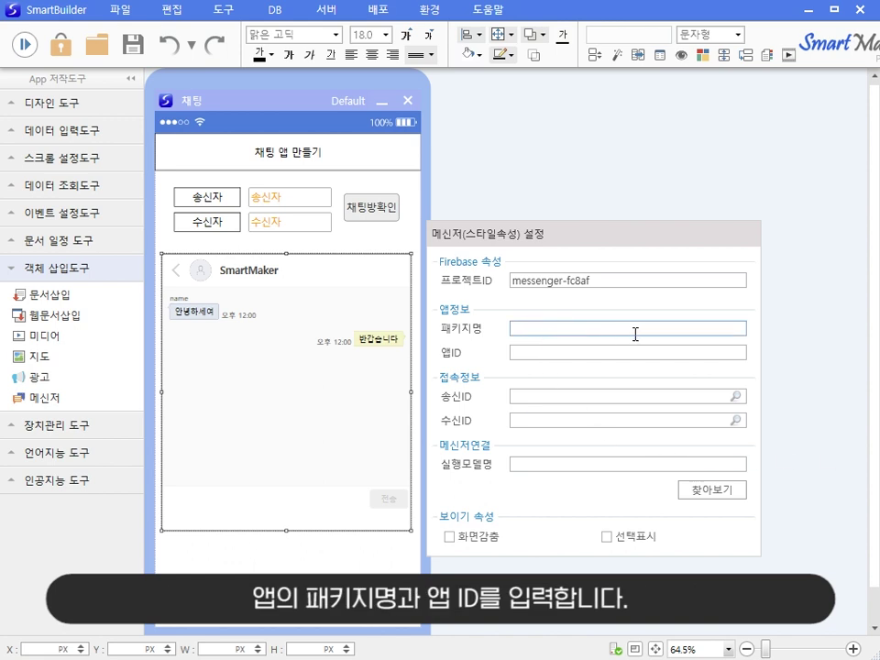
{"action": "type", "text": "chatting_590105735"}
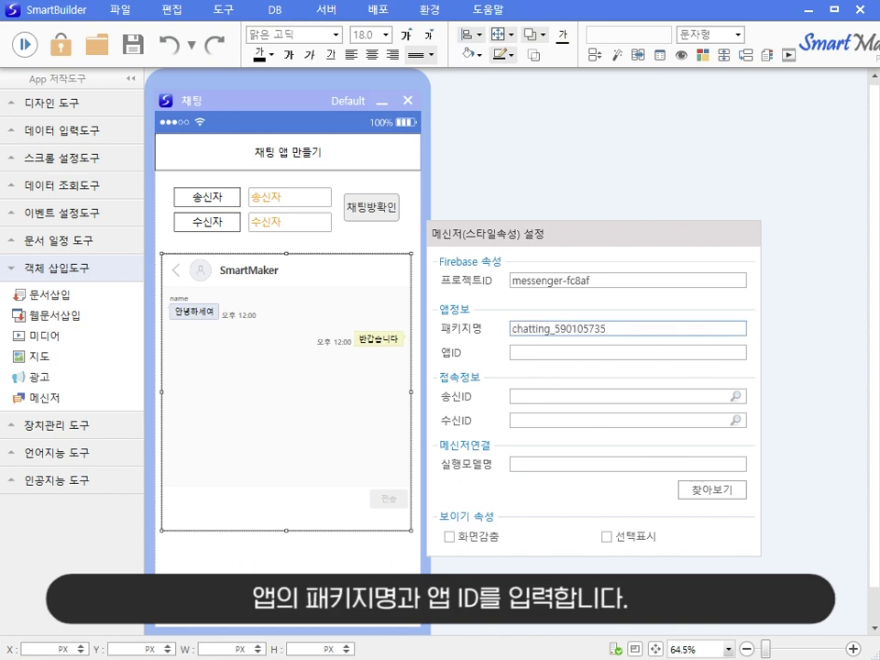
{"action": "left_click", "coordinate": [586, 354]}
{"action": "type", "text": "590105735"}
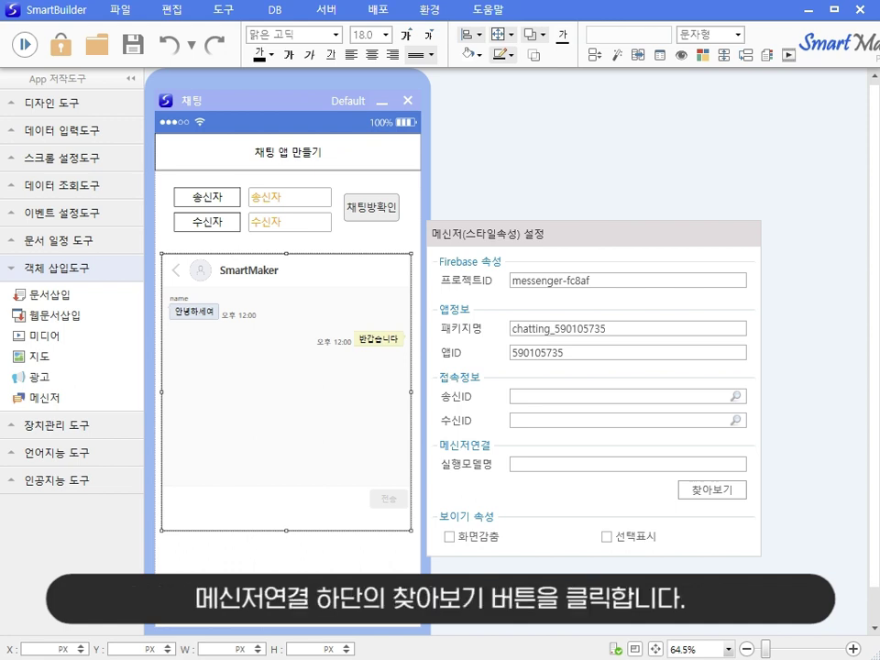
Link 채팅.QPM as the messenger atom's execution model and close its style properties
{"action": "left_click", "coordinate": [723, 492]}
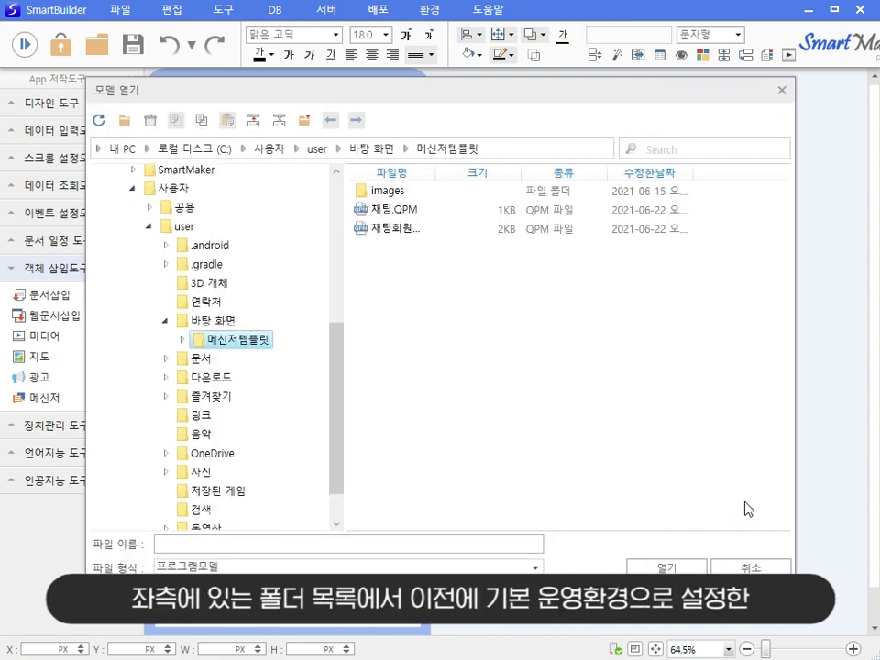
{"action": "left_click", "coordinate": [449, 213]}
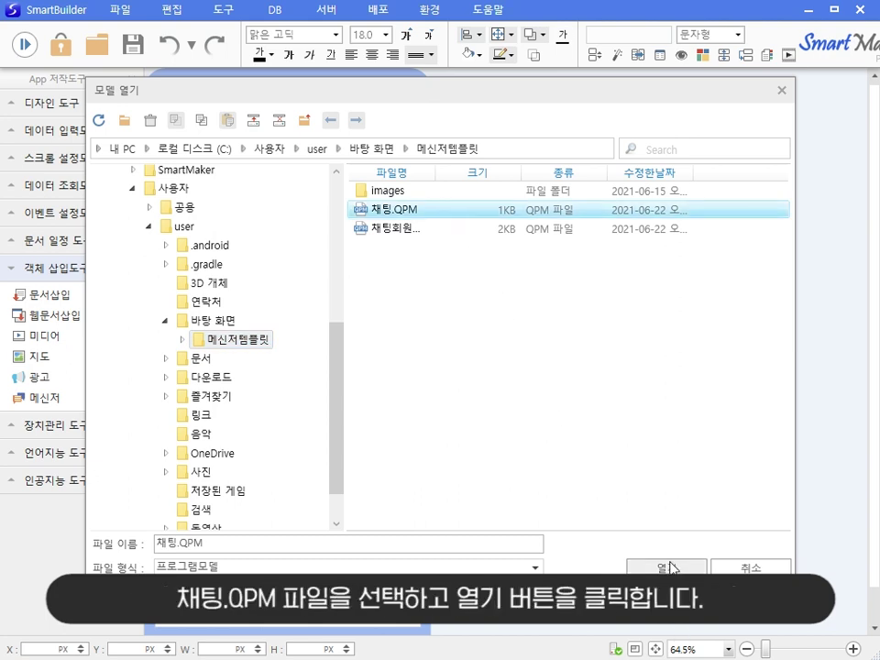
{"action": "left_click", "coordinate": [671, 567]}
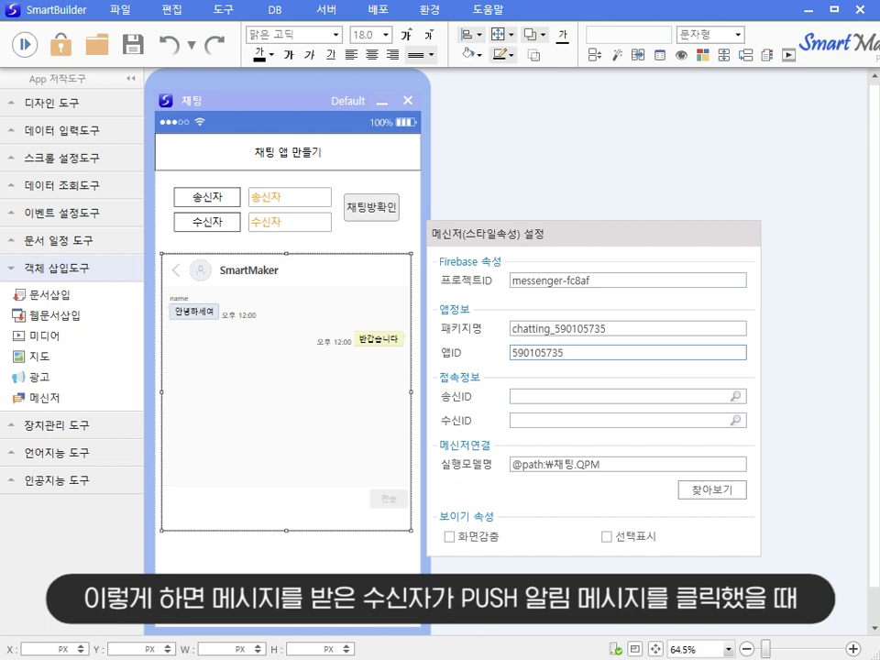
{"action": "left_click", "coordinate": [368, 570]}
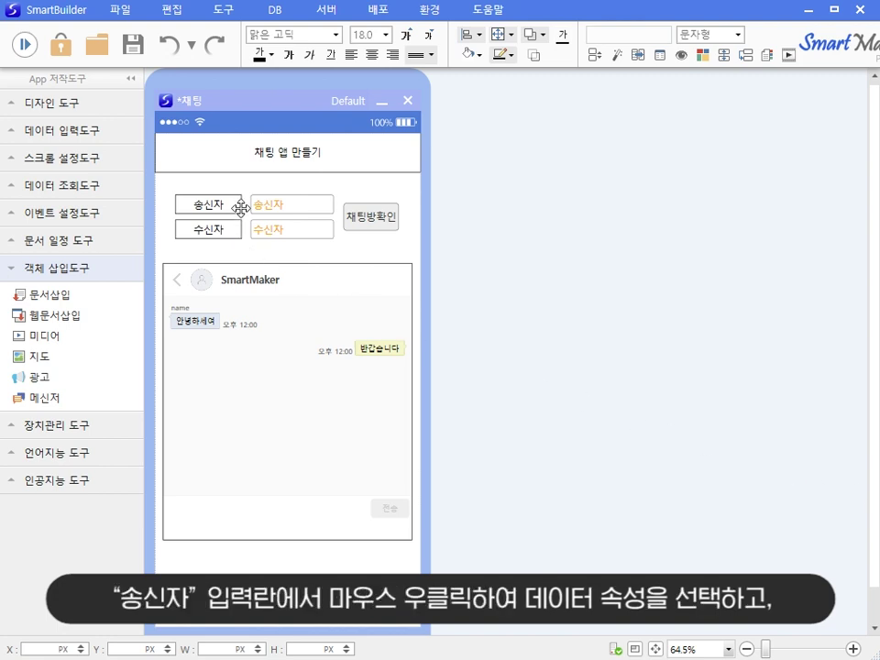
Set the maximum number of digits (최대자릿수) of the 송신자 input field to 11
{"action": "right_click", "coordinate": [290, 206]}
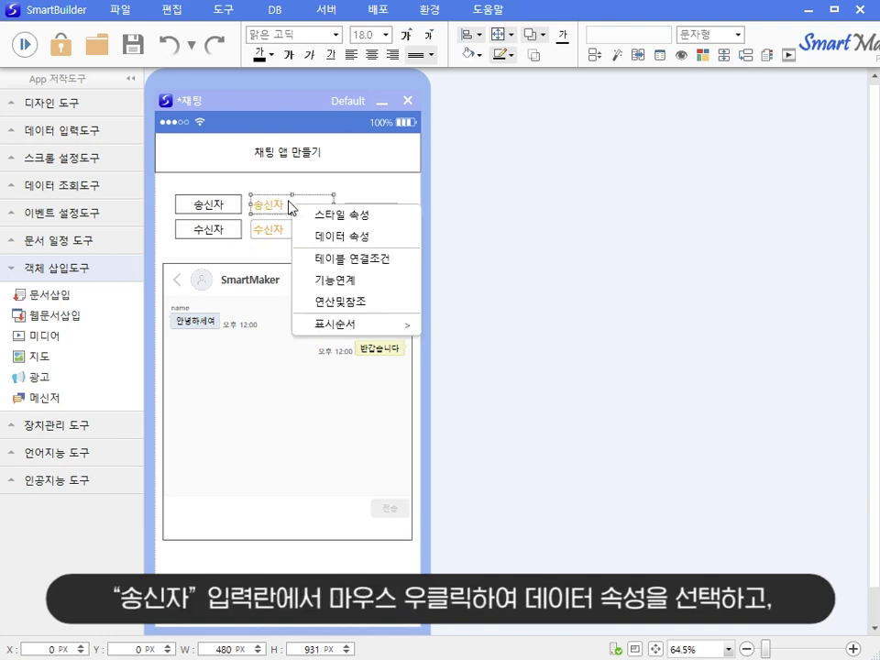
{"action": "left_click", "coordinate": [395, 236]}
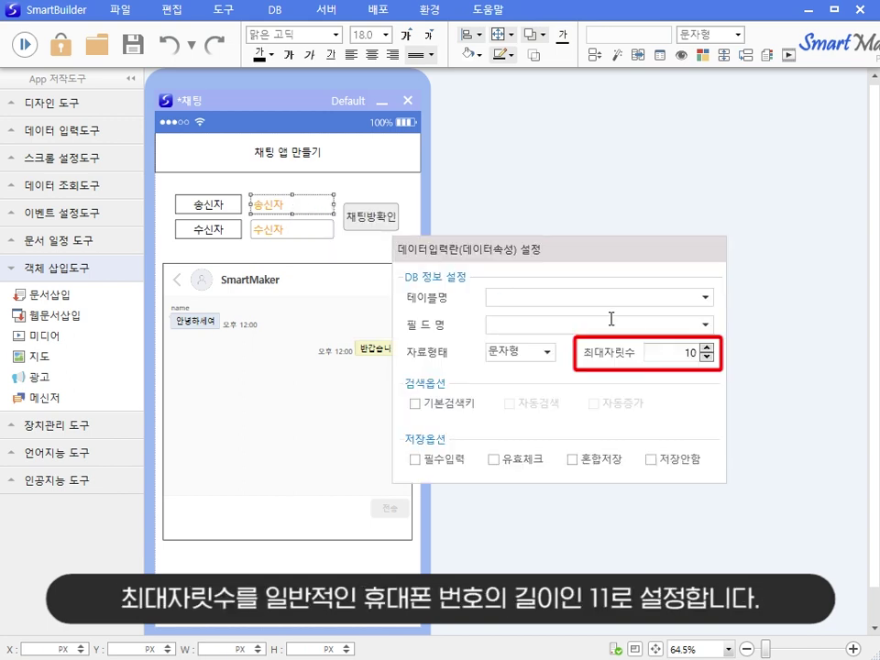
{"action": "left_click", "coordinate": [679, 355]}
{"action": "left_click", "coordinate": [706, 348]}
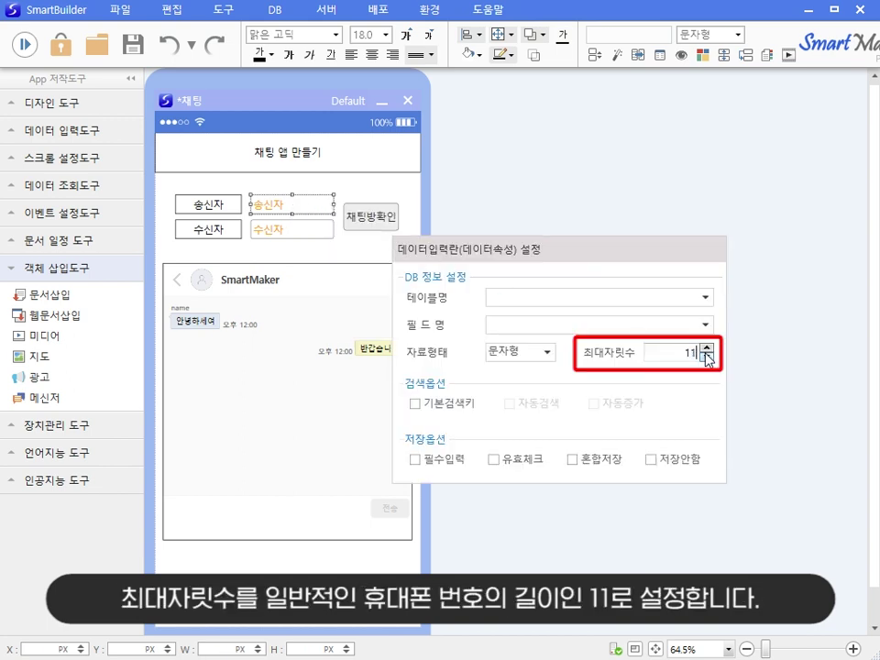
{"action": "left_click", "coordinate": [367, 251]}
Set the maximum number of digits (최대자릿수) of the 수신자 input field to 11
{"action": "right_click", "coordinate": [302, 236]}
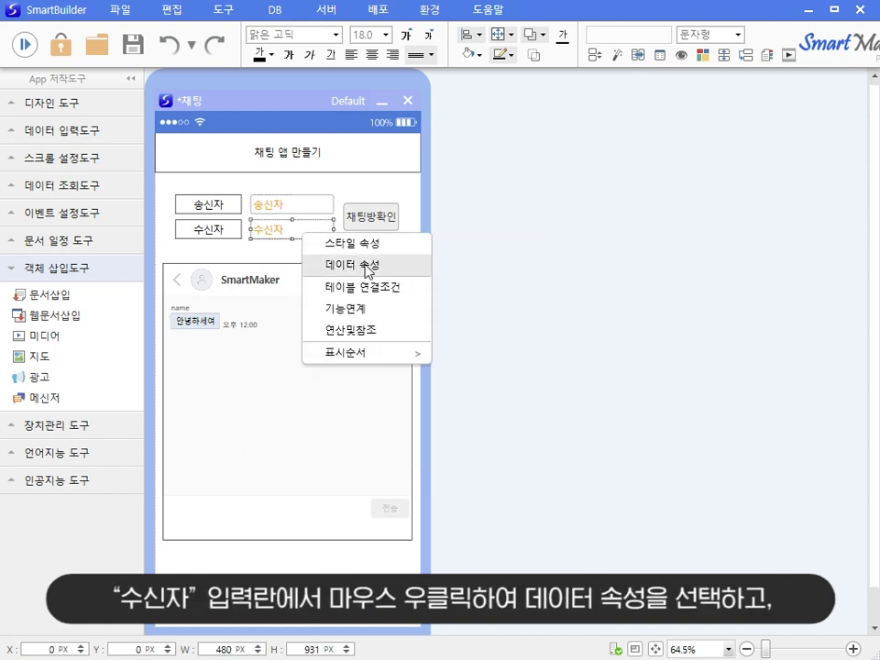
{"action": "left_click", "coordinate": [384, 266]}
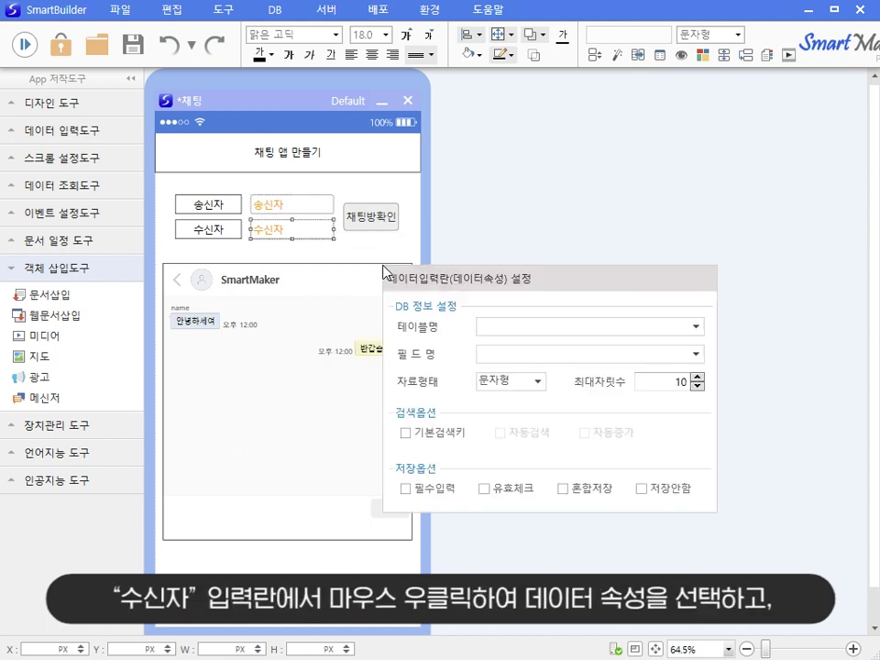
{"action": "left_click", "coordinate": [697, 376]}
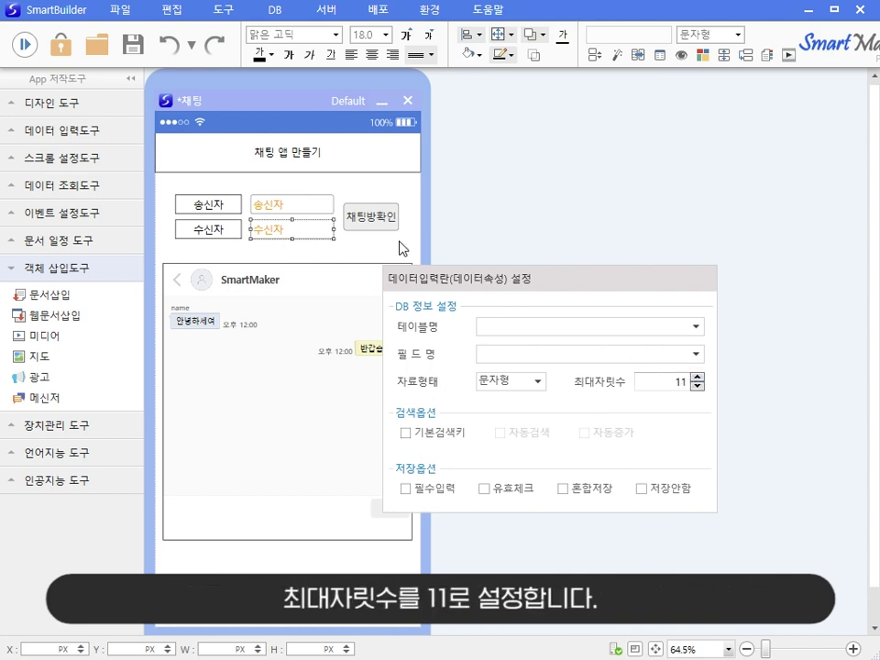
Close the 수신자 field's data properties and open the chat form's business rules (업무규칙) editor
{"action": "left_click", "coordinate": [401, 248]}
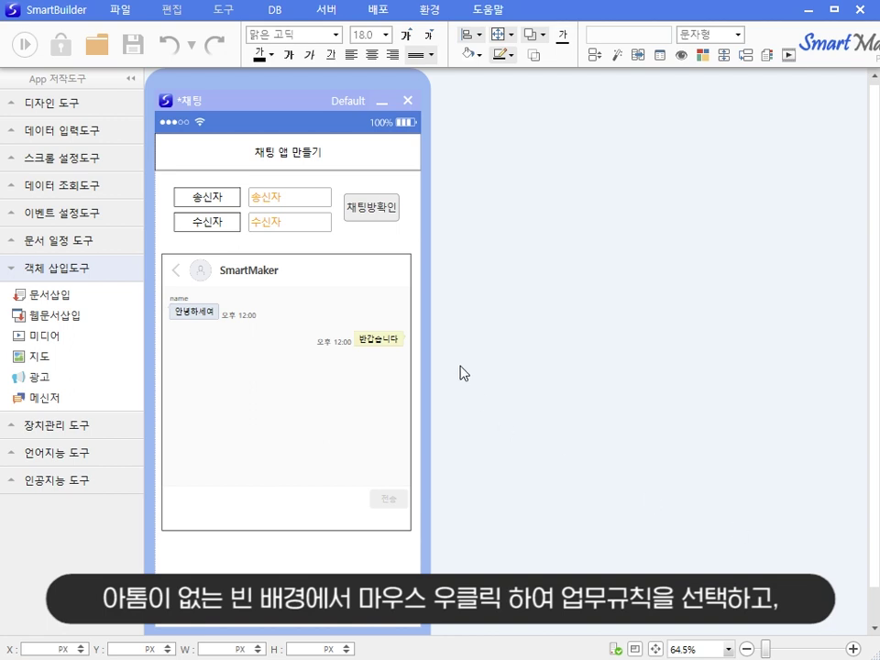
{"action": "right_click", "coordinate": [395, 241]}
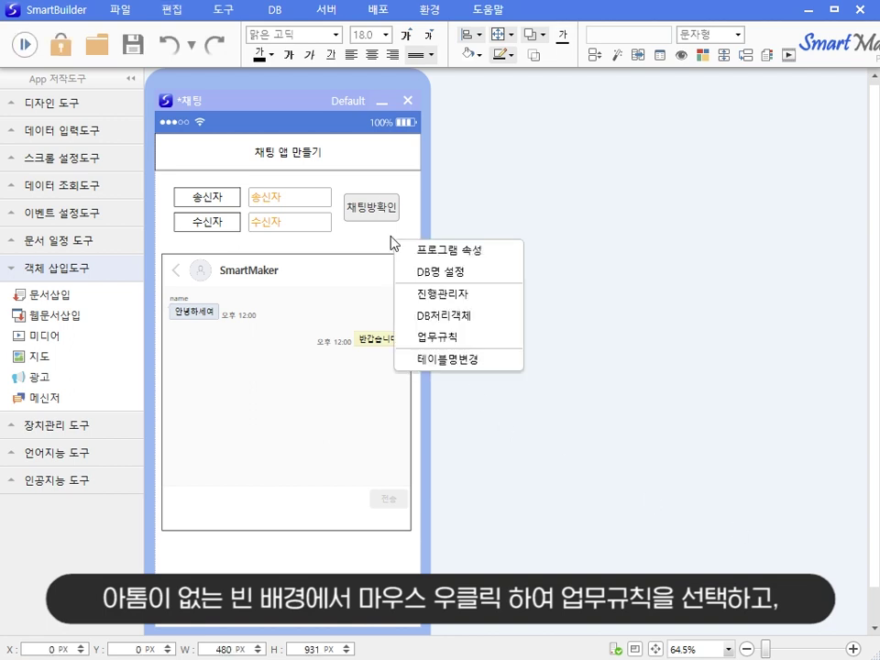
{"action": "left_click", "coordinate": [488, 337]}
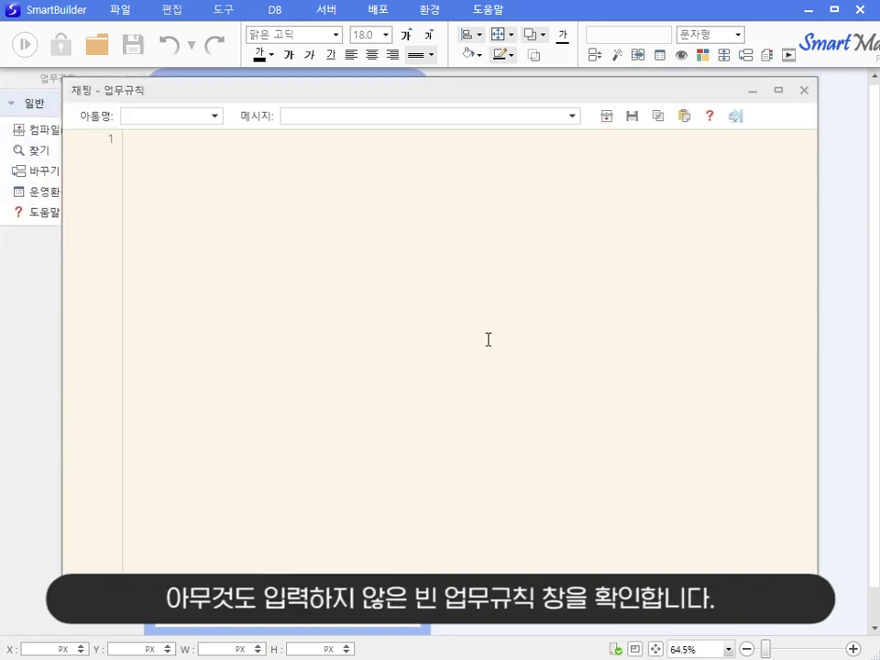
Add a message function for the 채팅방확인 atom with the event 채팅방확인을 누르면
{"action": "left_click", "coordinate": [215, 120]}
{"action": "left_click", "coordinate": [188, 257]}
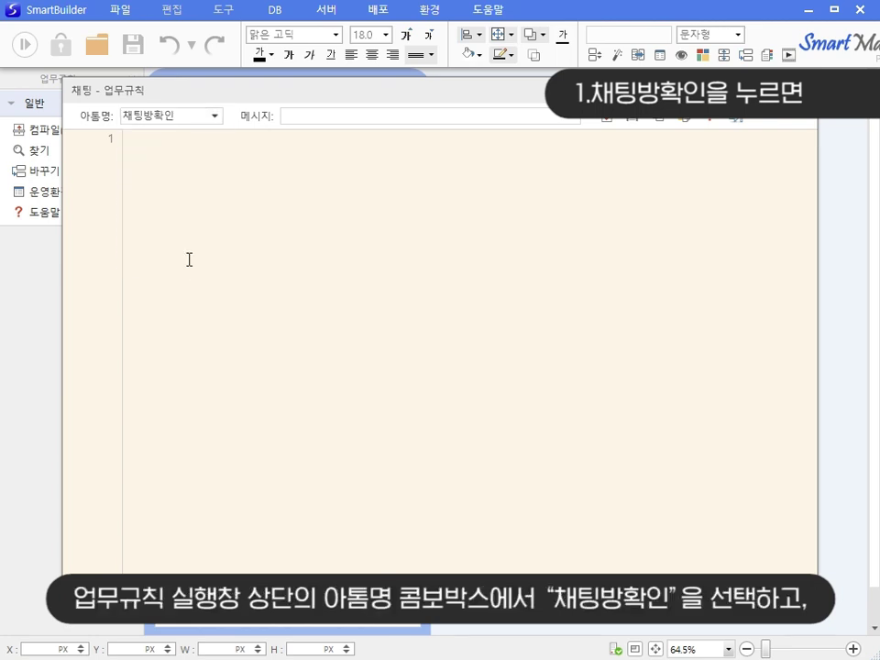
{"action": "left_click", "coordinate": [570, 117]}
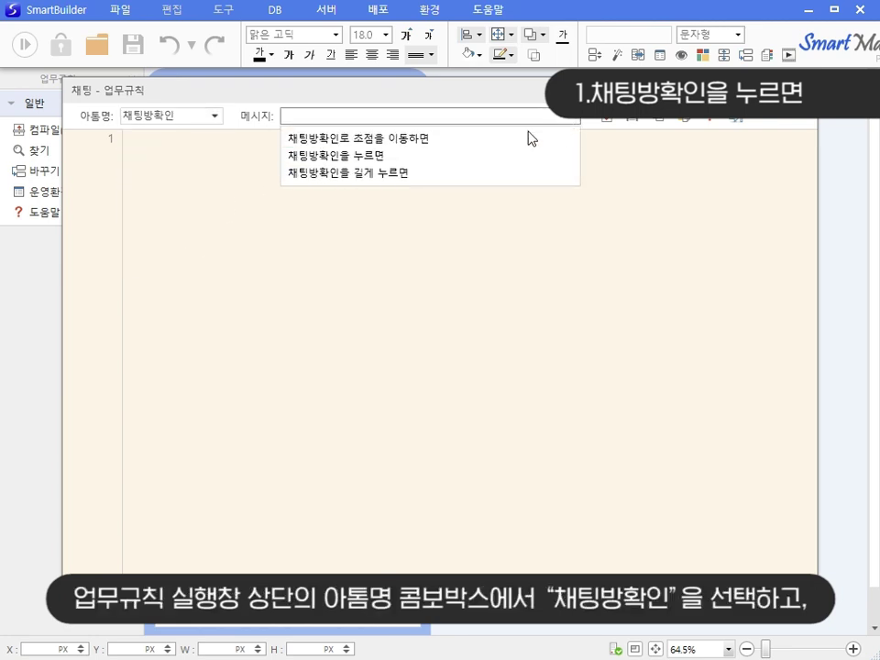
{"action": "left_click", "coordinate": [514, 156]}
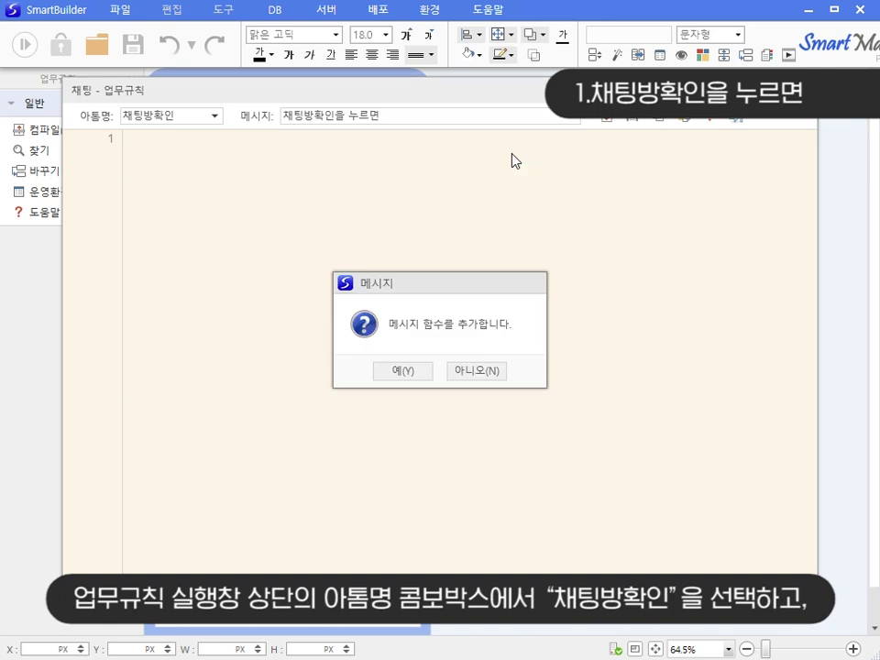
{"action": "left_click", "coordinate": [410, 376]}
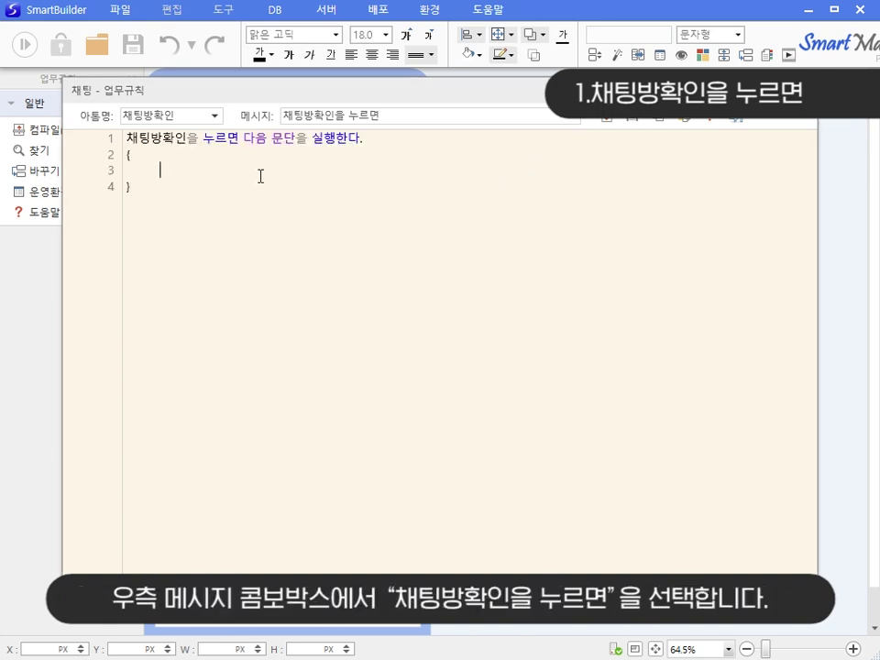
Write "메신저의 채팅방존재확인(송신자, 수신자)을 실행한다." in the body of the 채팅방확인 function
{"action": "type", "text": "메신저모 채팅방"}
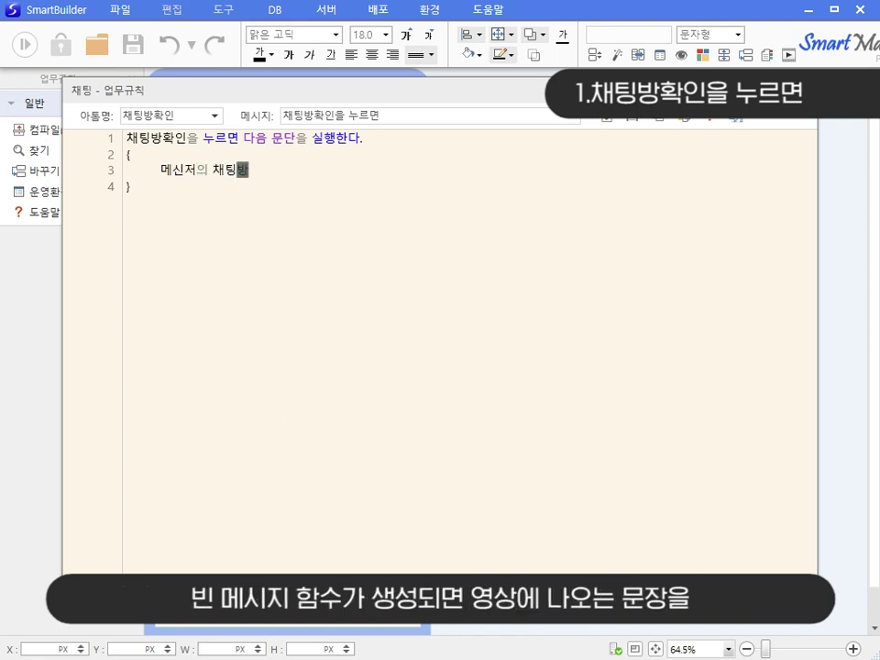
{"action": "type", "text": "조ㄴ재확인소"}
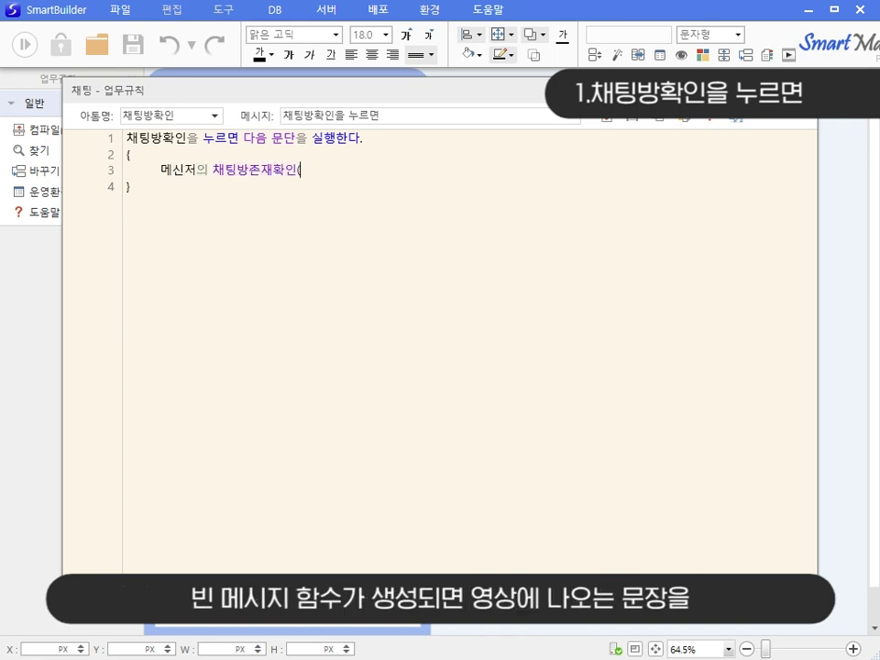
{"action": "type", "text": "ㅇ신자, 수시"}
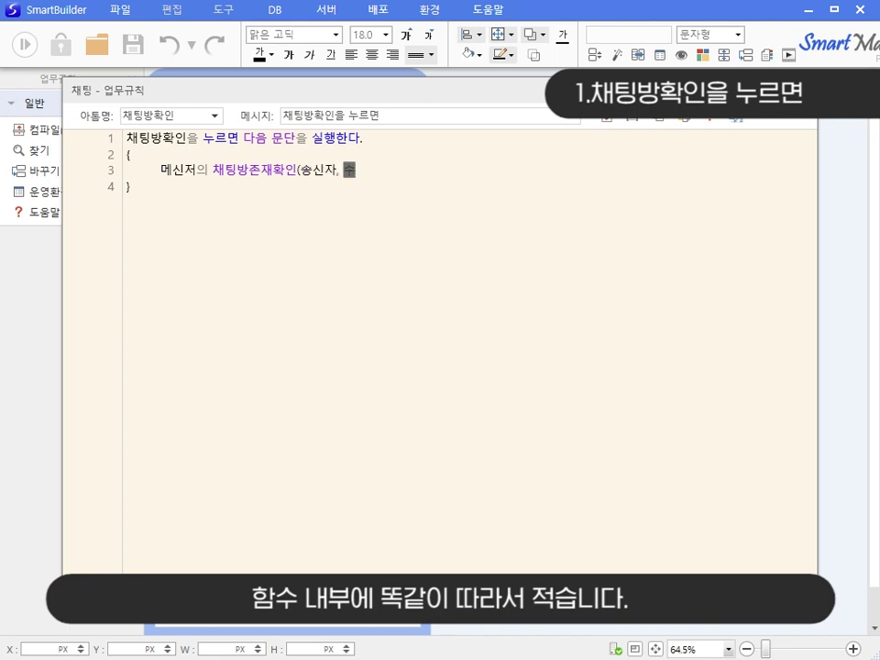
{"action": "type", "text": "ㄴ자)을 실행"}
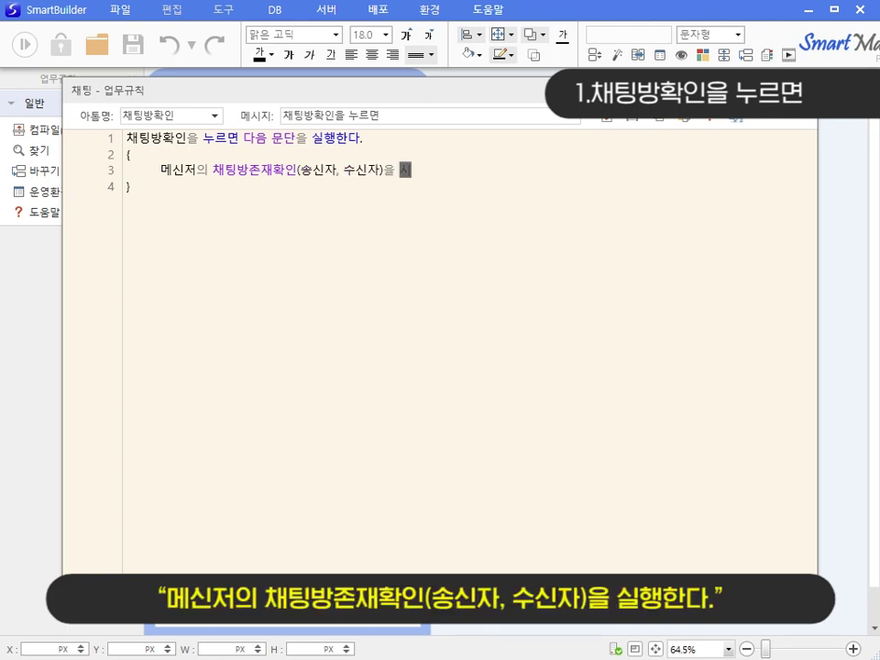
{"action": "type", "text": "한다."}
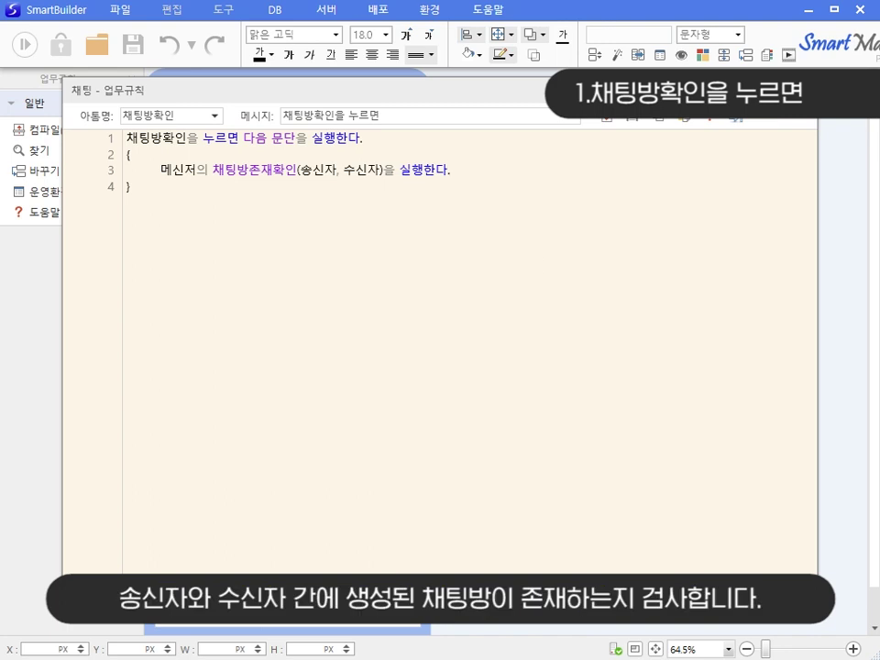
Add a message function for the 메신저 atom with the event 메신저의 채팅방존재확인을 완료하면 (성공여부)
{"action": "left_click", "coordinate": [213, 116]}
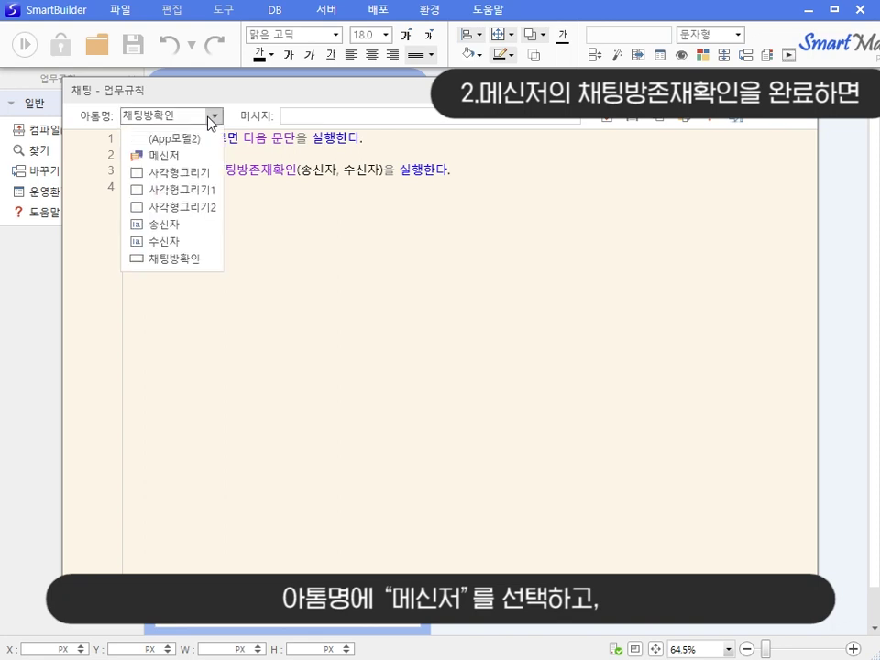
{"action": "left_click", "coordinate": [202, 162]}
{"action": "left_click", "coordinate": [575, 117]}
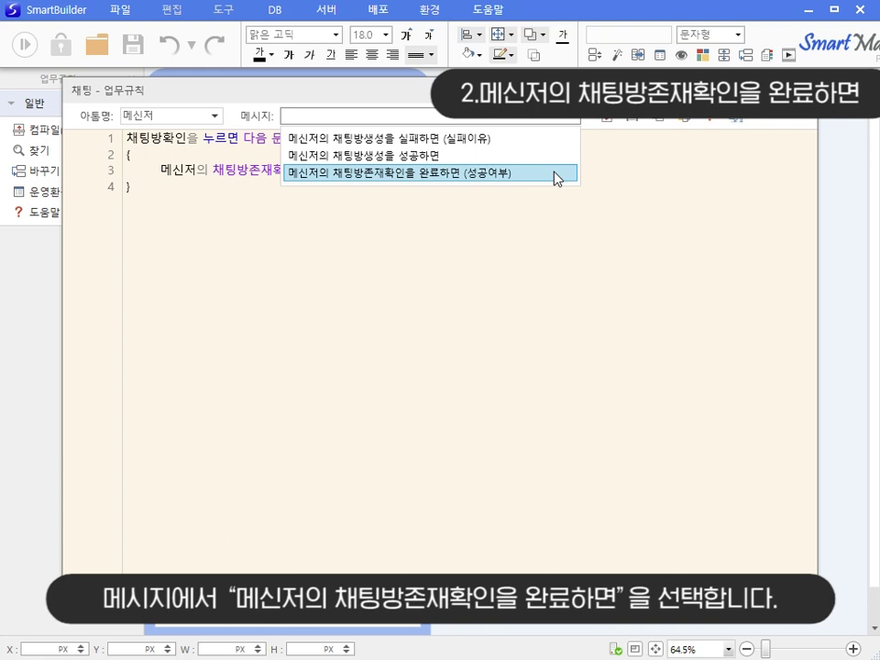
{"action": "left_click", "coordinate": [557, 173]}
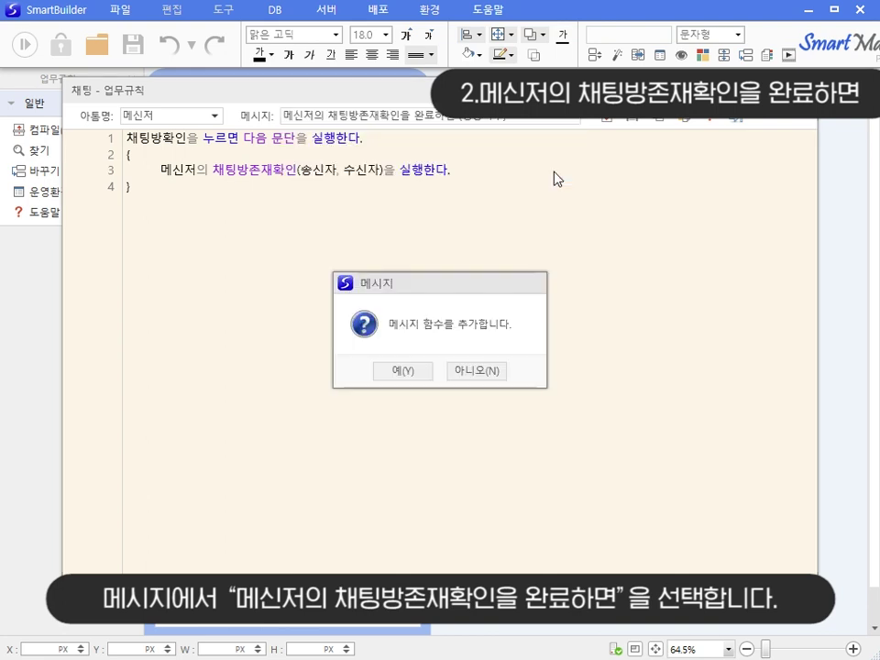
{"action": "left_click", "coordinate": [377, 370]}
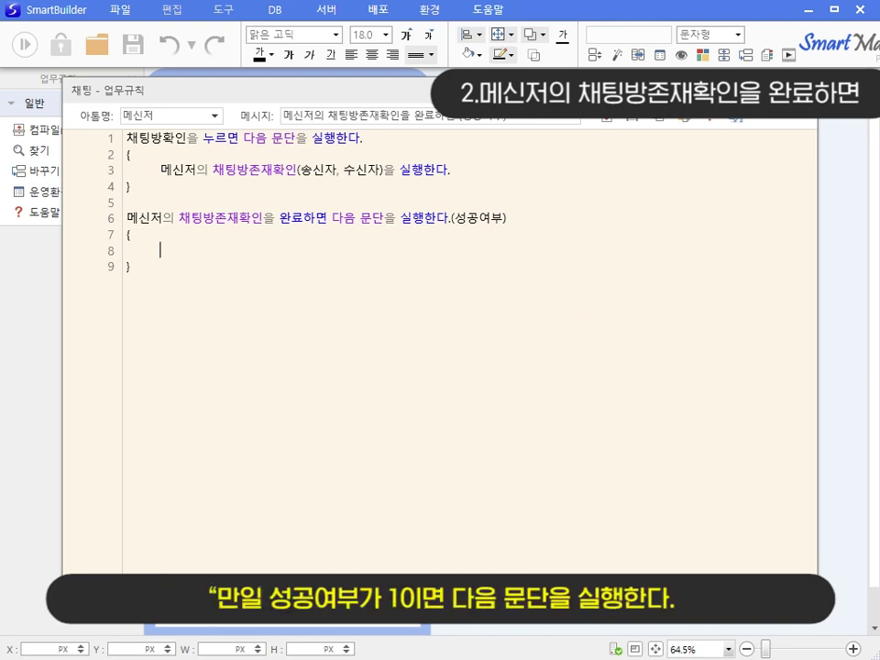
Start a conditional block in the 채팅방존재확인 completion function with "만일 성공여부가 1이면 다음 문단을 실행한다." and an opening brace
{"action": "type", "text": "만일 성ㅈ공"}
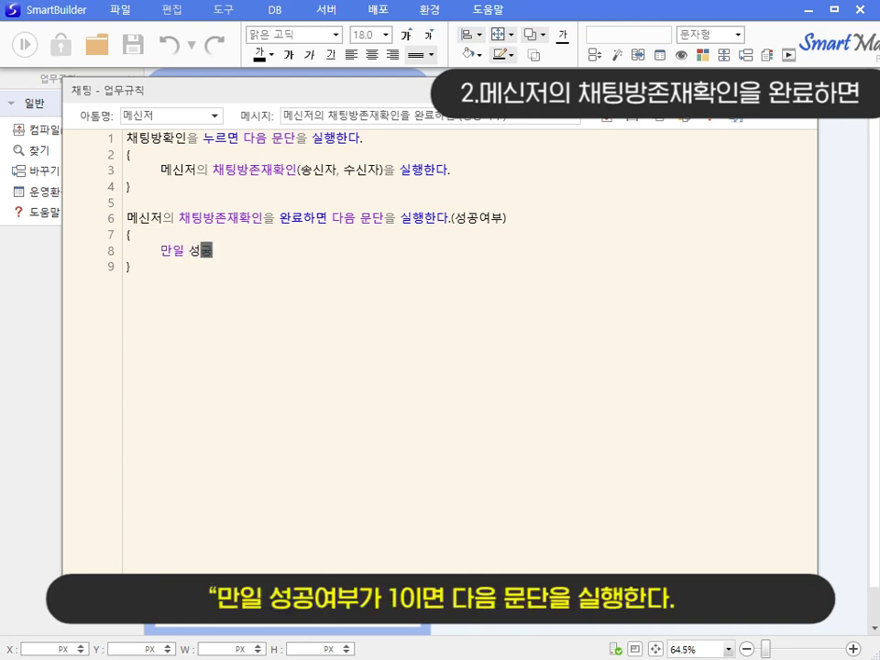
{"action": "type", "text": "여부가 1이면 다음 무"}
{"action": "type", "text": "문단을 실"}
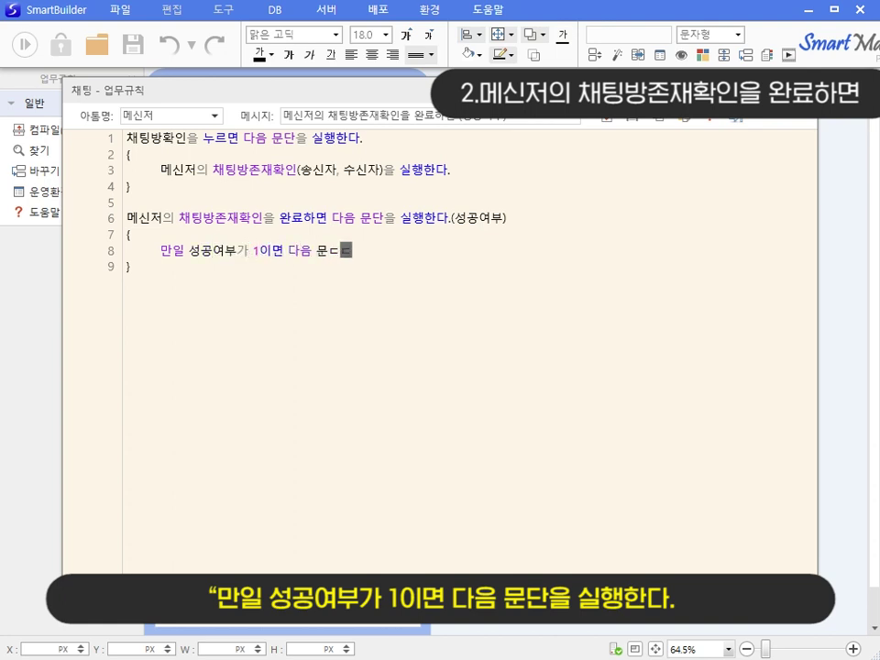
{"action": "type", "text": "행한다."}
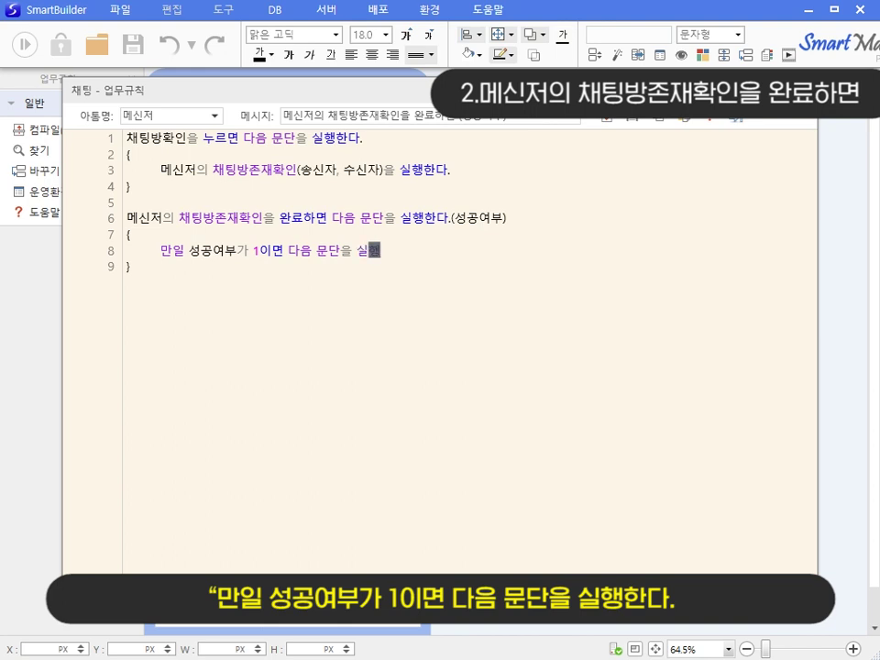
{"action": "key", "text": "Return"}
{"action": "type", "text": "{"}
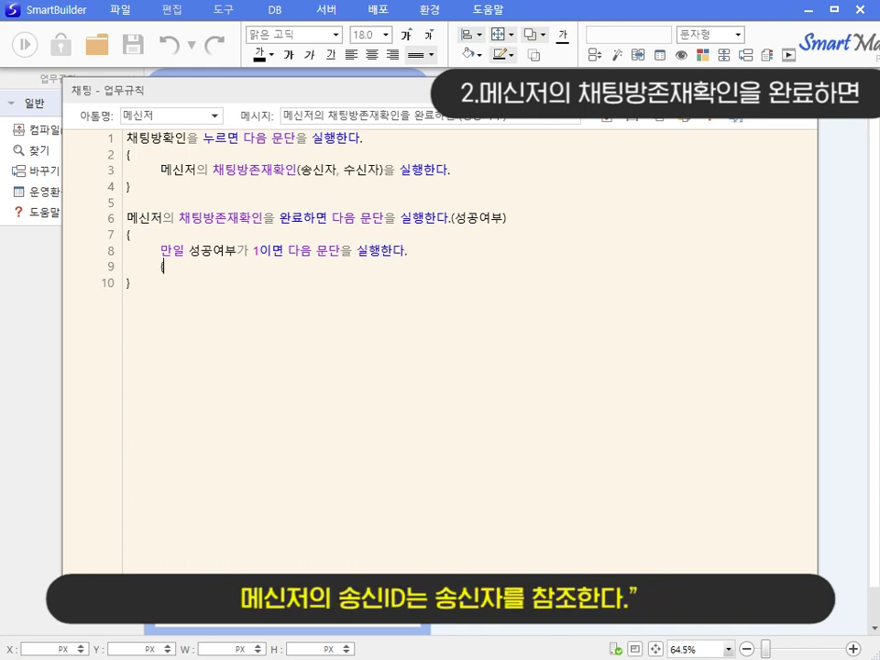
Write the indented statement "메신저의 송신ID는 송신자를 참조한다." inside the 1이면 block and close its brace
{"action": "key", "text": "Return"}
{"action": "key", "text": "Tab"}
{"action": "type", "text": "메신저의 송신ID"}
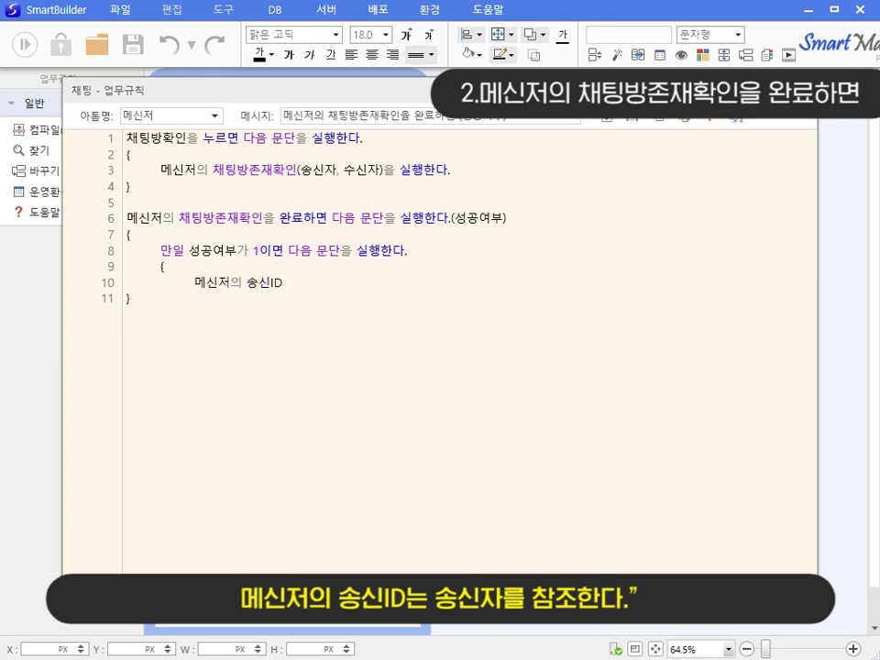
{"action": "type", "text": "는 송신자를 참조한다."}
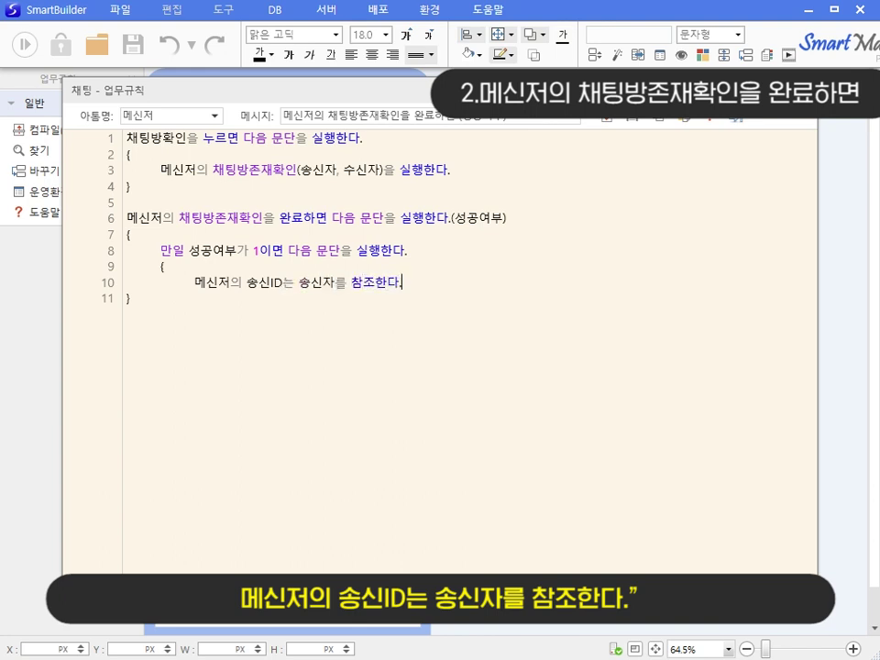
{"action": "key", "text": "Return"}
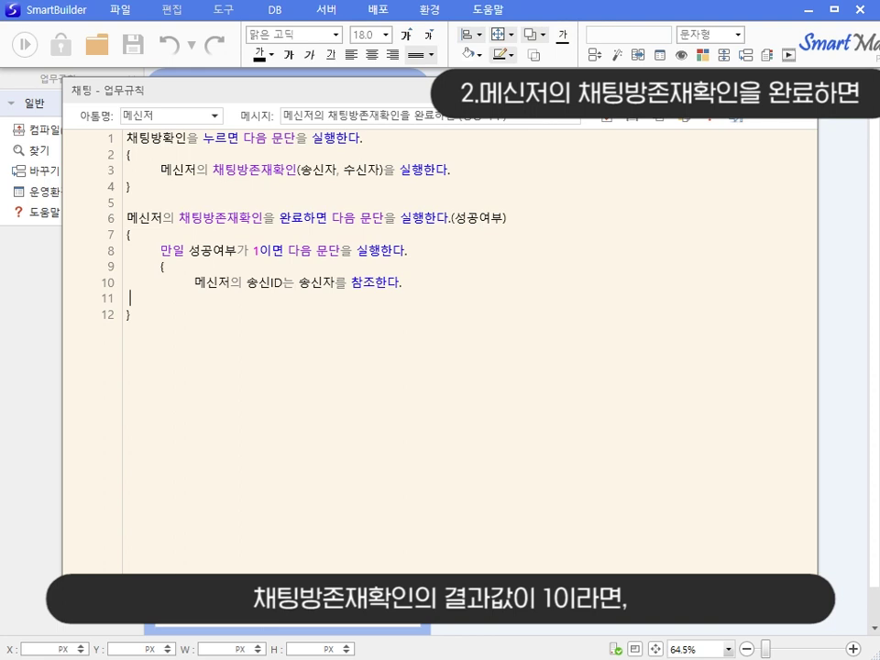
{"action": "key", "text": "Tab"}
{"action": "type", "text": "}"}
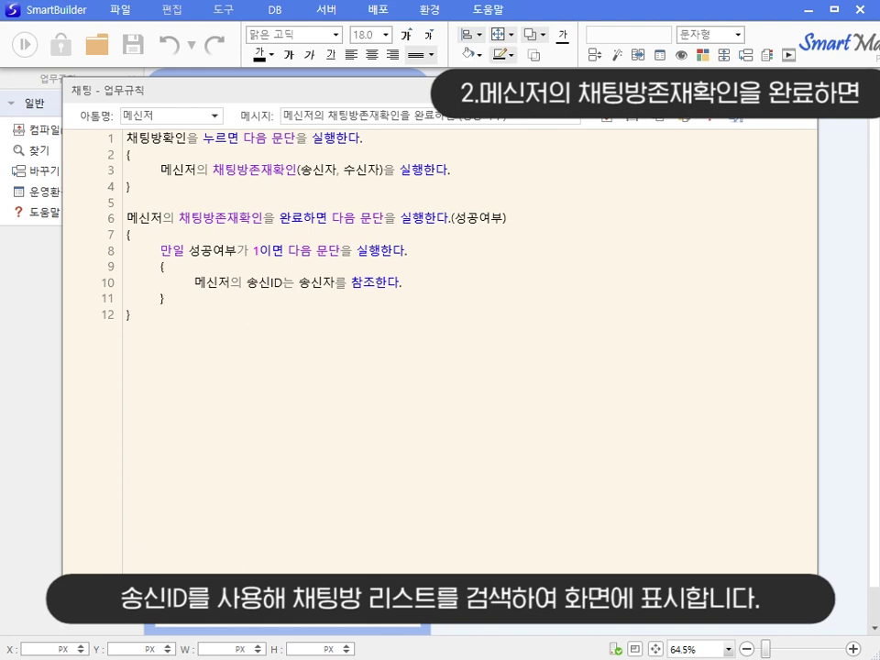
Start a second conditional block below with "만일 성공여부가 0이면 다음 문단을 실행한다." and an opening brace
{"action": "key", "text": "Return"}
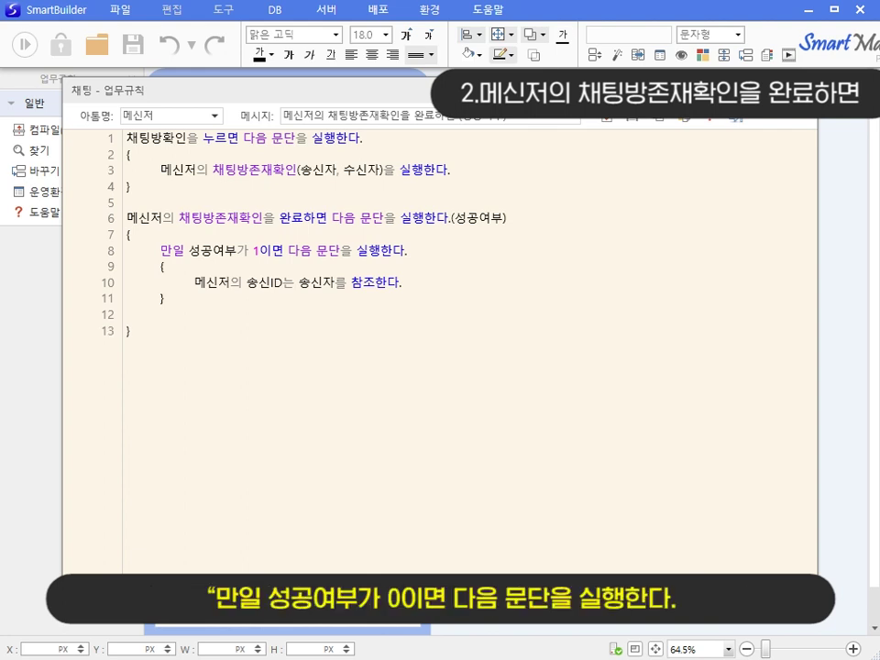
{"action": "type", "text": "만일 성공여부가 0이"}
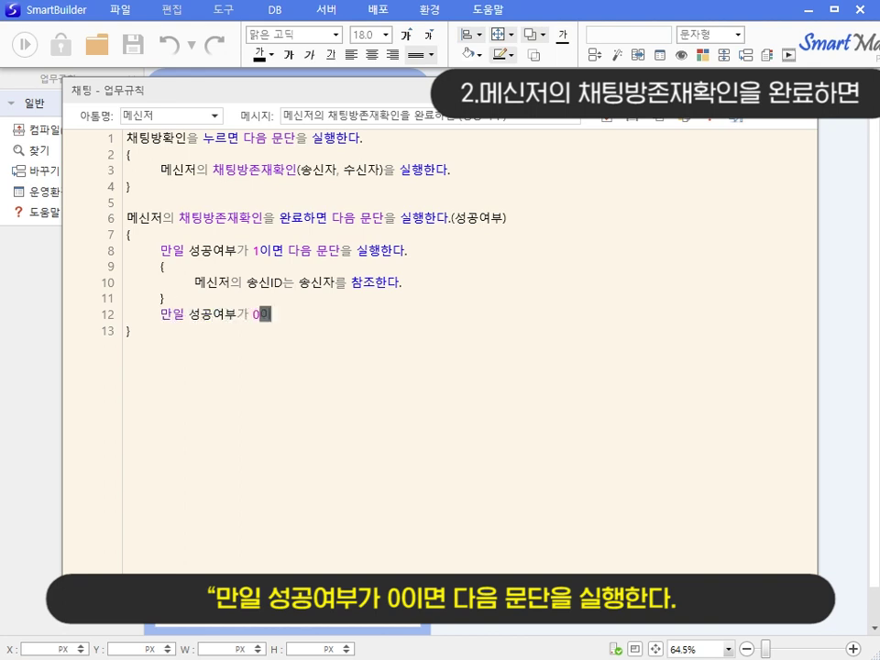
{"action": "type", "text": "면 다음"}
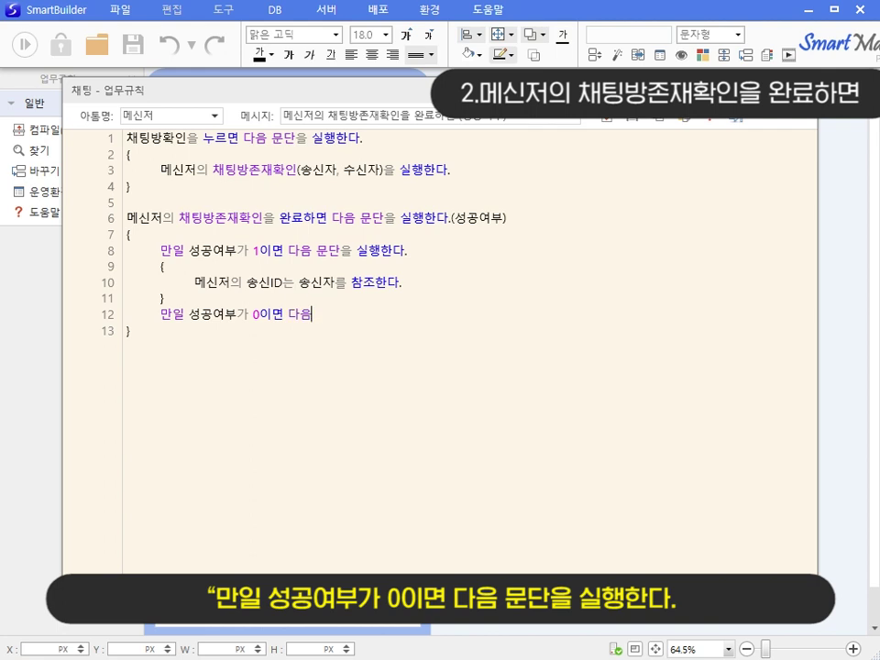
{"action": "type", "text": " 문단을 실행하"}
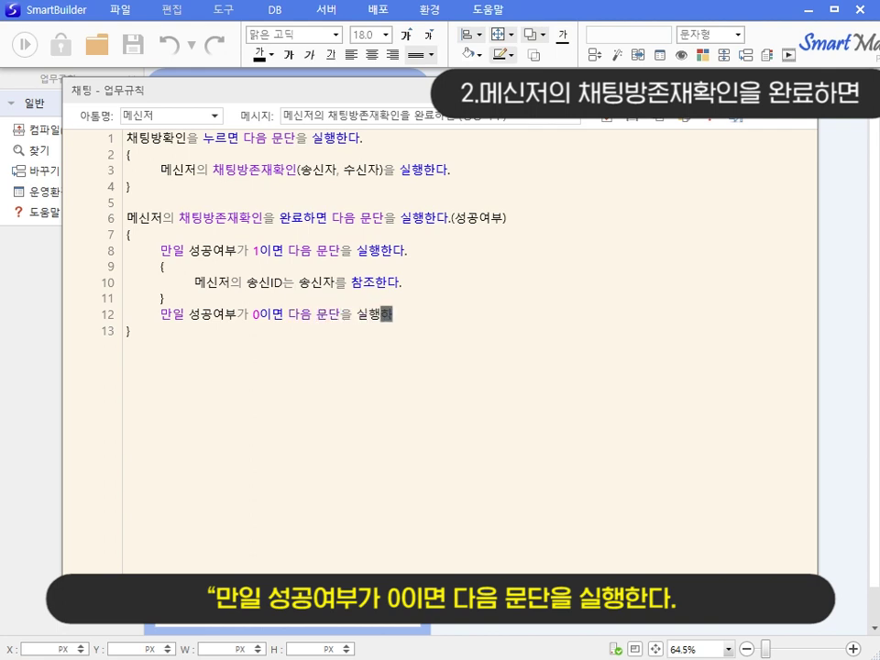
{"action": "type", "text": "ㄴ다."}
{"action": "key", "text": "Return"}
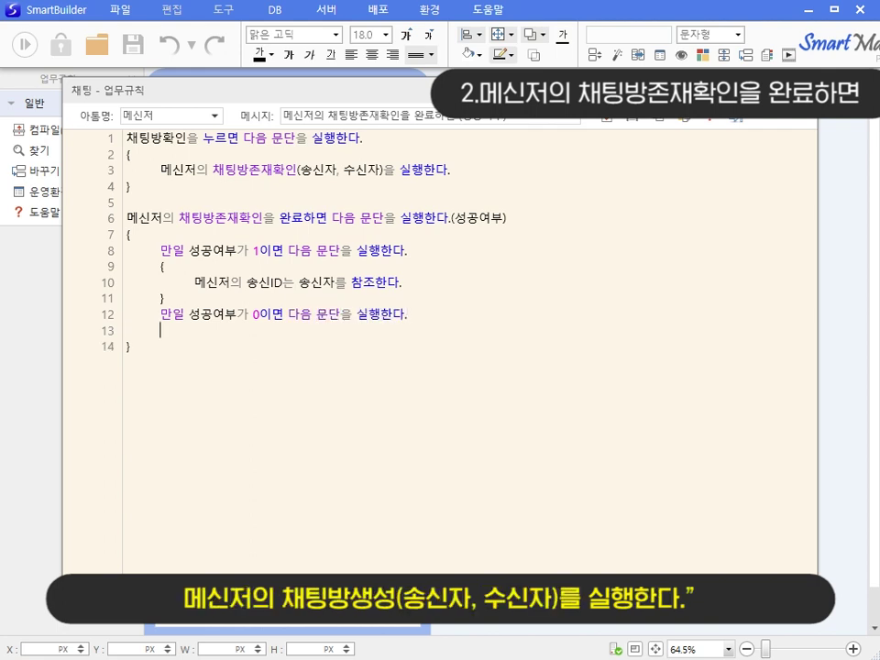
{"action": "type", "text": "{"}
Write the indented statement "메신저의 채팅방생성(송신자, 수신자)를 실행한다." inside the 0이면 block and close its brace
{"action": "key", "text": "Return"}
{"action": "key", "text": "Tab"}
{"action": "type", "text": "메신저의 채"}
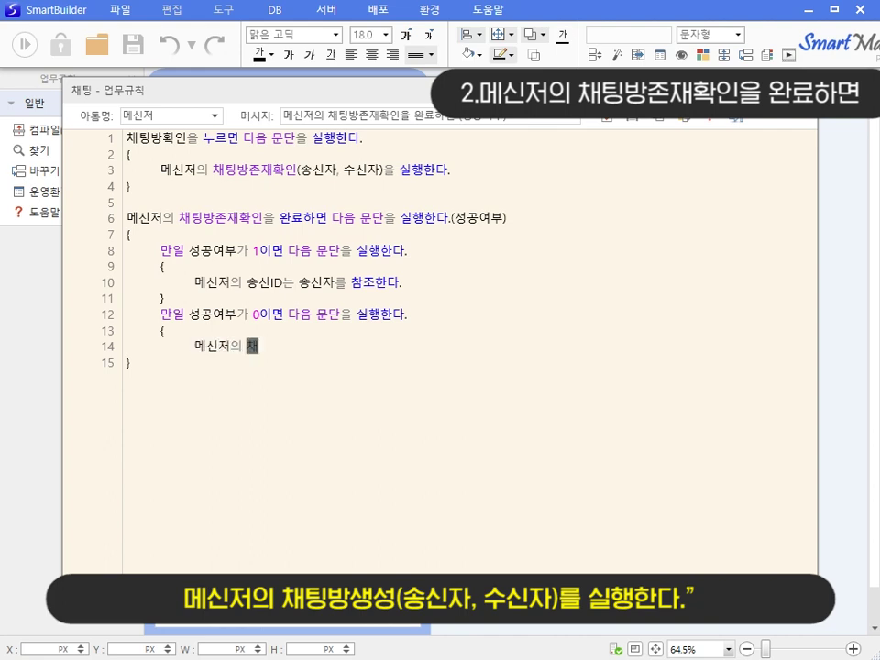
{"action": "type", "text": "팅방생성(ㅅ"}
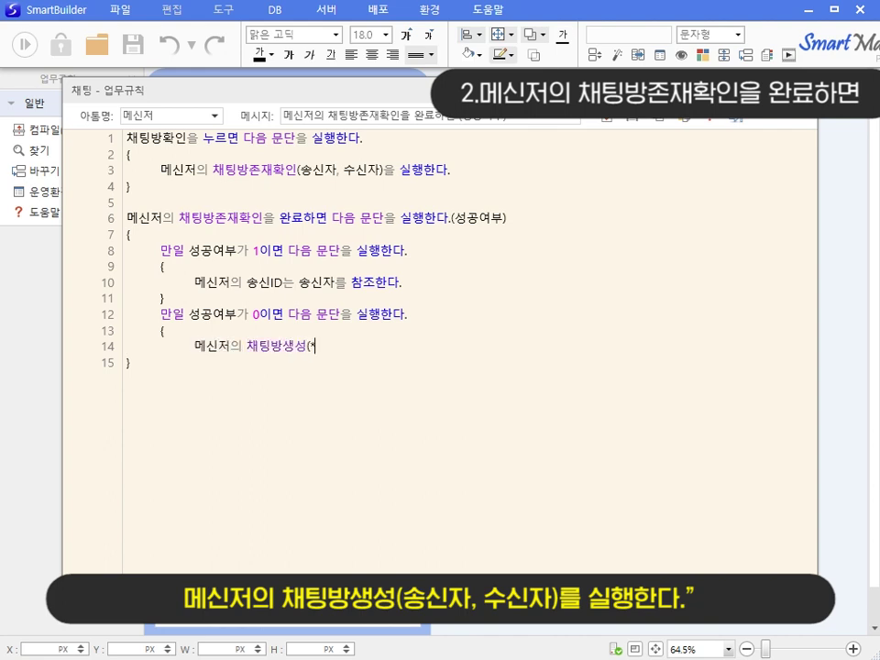
{"action": "key", "text": "BackSpace"}
{"action": "type", "text": "송신자, 수신자"}
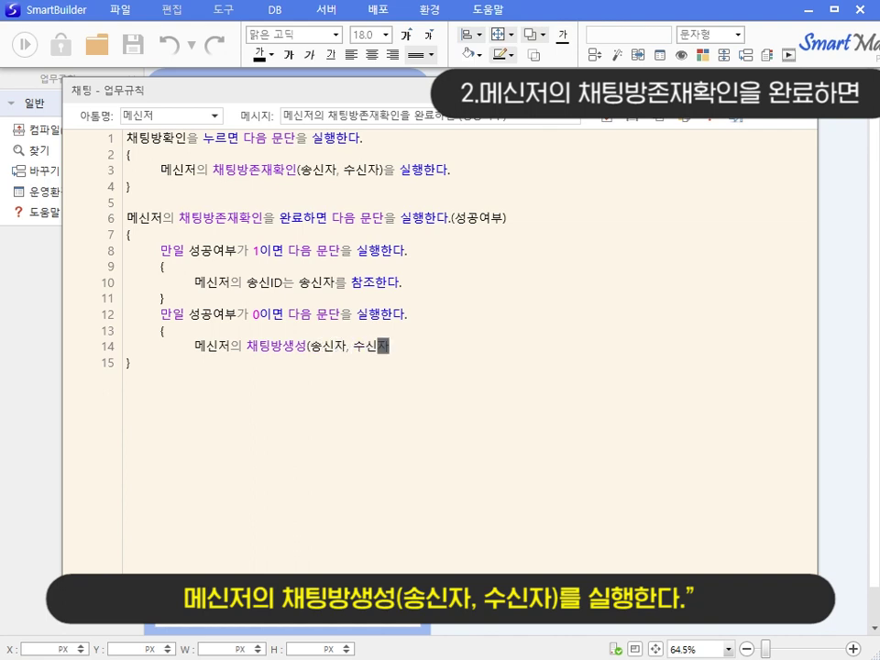
{"action": "type", "text": ")를 실행한다"}
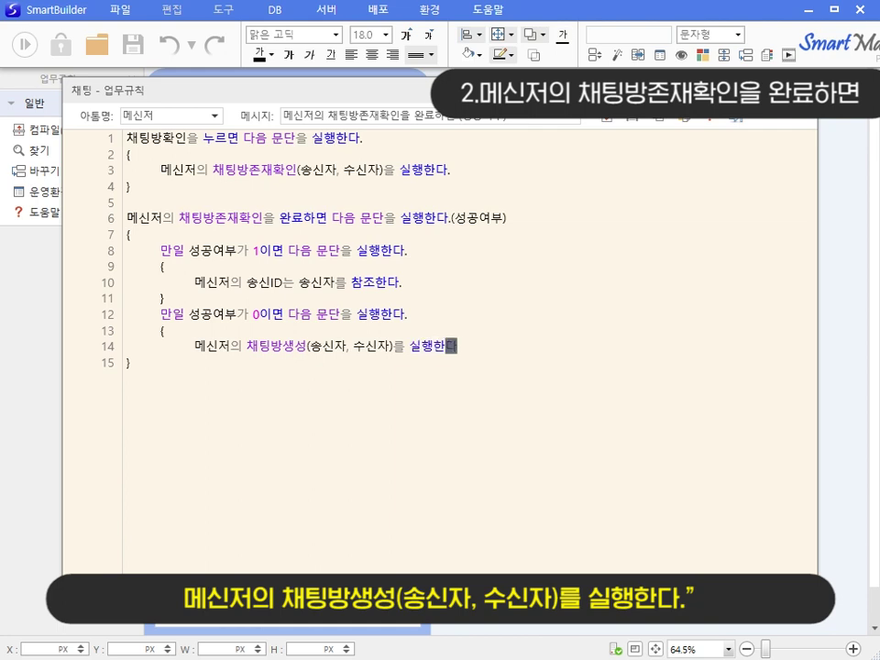
{"action": "type", "text": "."}
{"action": "key", "text": "Return"}
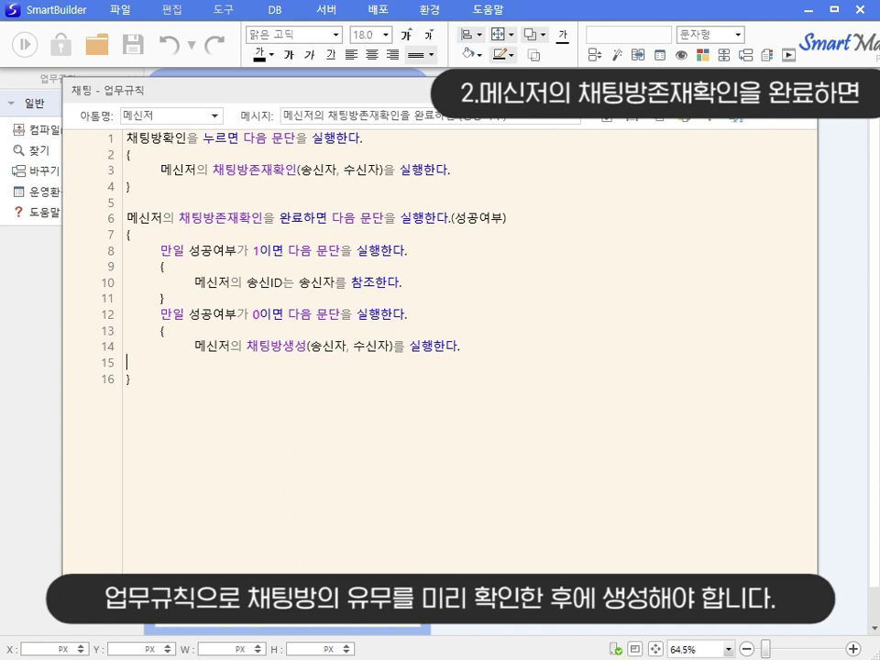
{"action": "key", "text": "Tab"}
{"action": "type", "text": "}"}
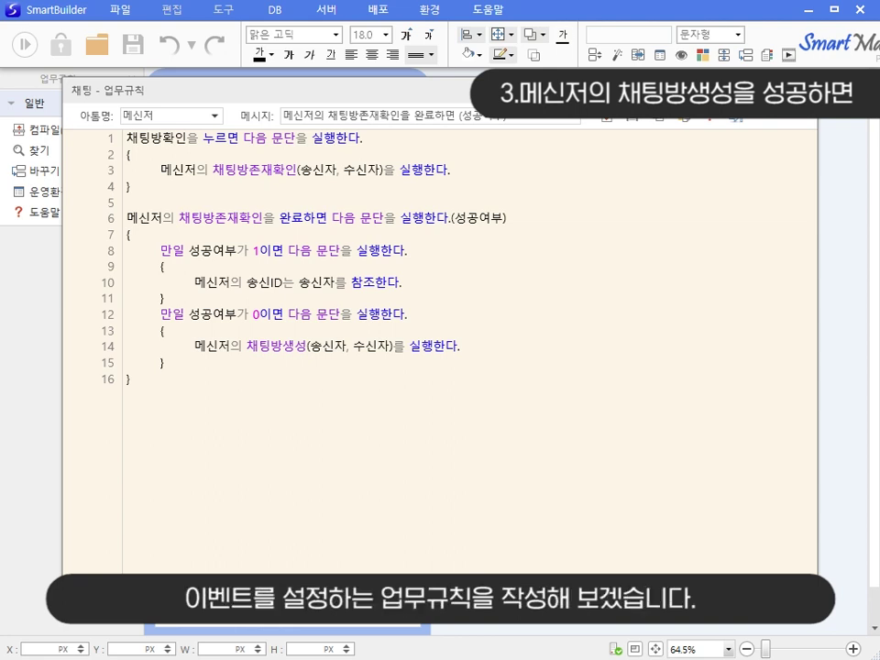
Insert an empty function for the 메신저 atom's message "메신저의 채팅방생성을 성공하면" after the last rule
{"action": "left_click", "coordinate": [216, 115]}
{"action": "left_click", "coordinate": [206, 154]}
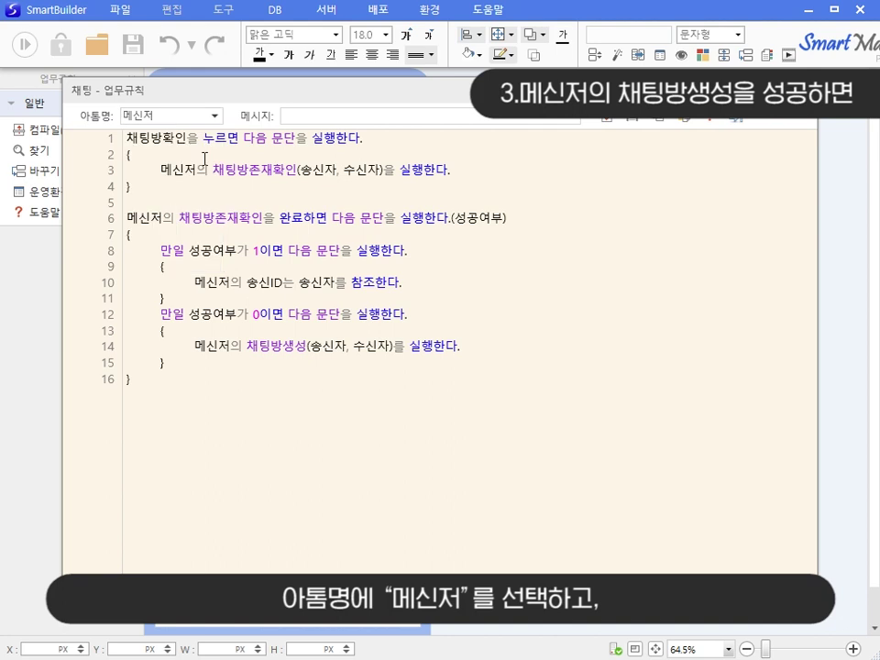
{"action": "left_click", "coordinate": [572, 117]}
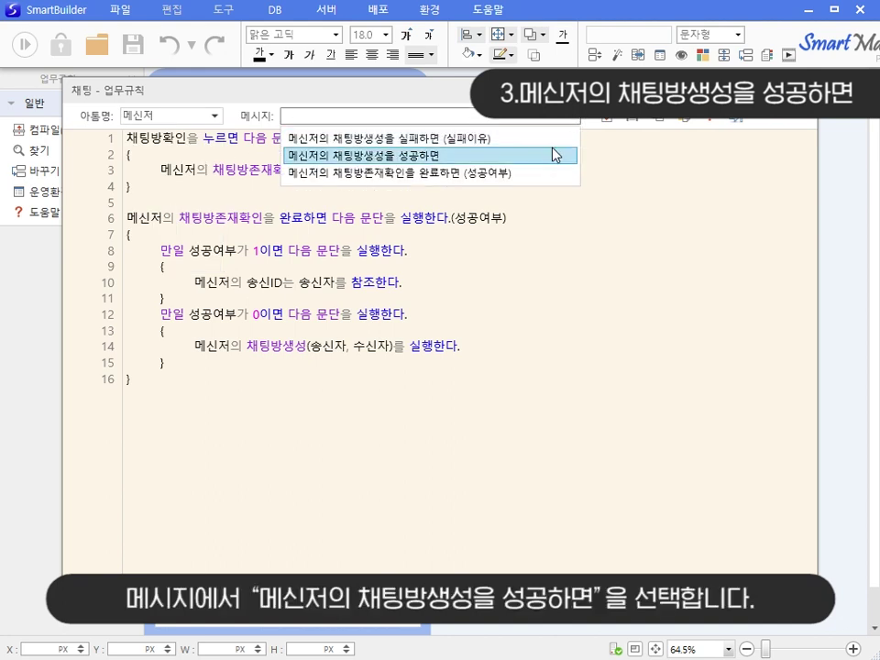
{"action": "left_click", "coordinate": [555, 156]}
{"action": "left_click", "coordinate": [412, 368]}
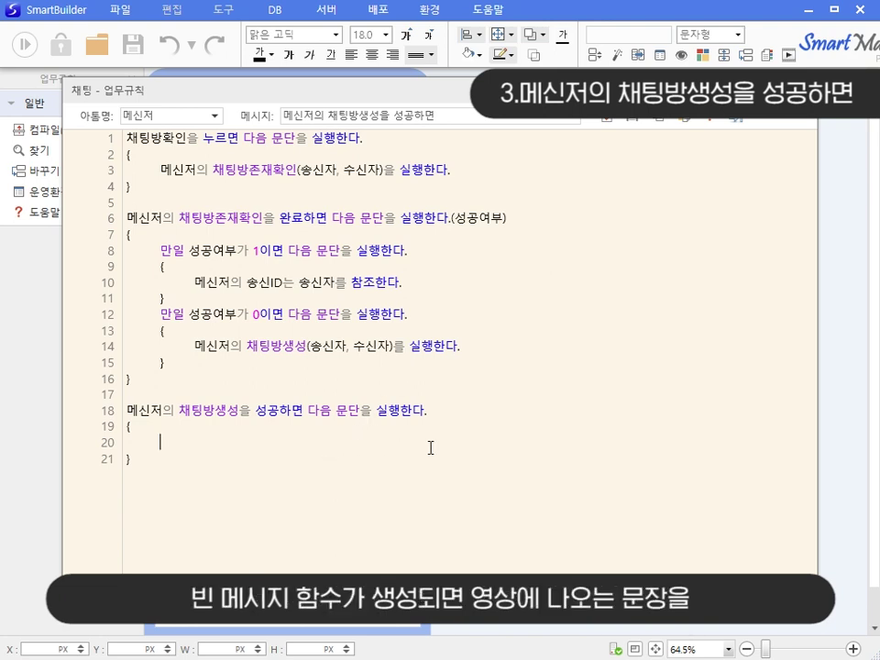
Write the statement "메신저의 송신ID는 송신자를 참조한다." inside the 채팅방생성 success function
{"action": "type", "text": "메"}
{"action": "type", "text": "신저의 송신"}
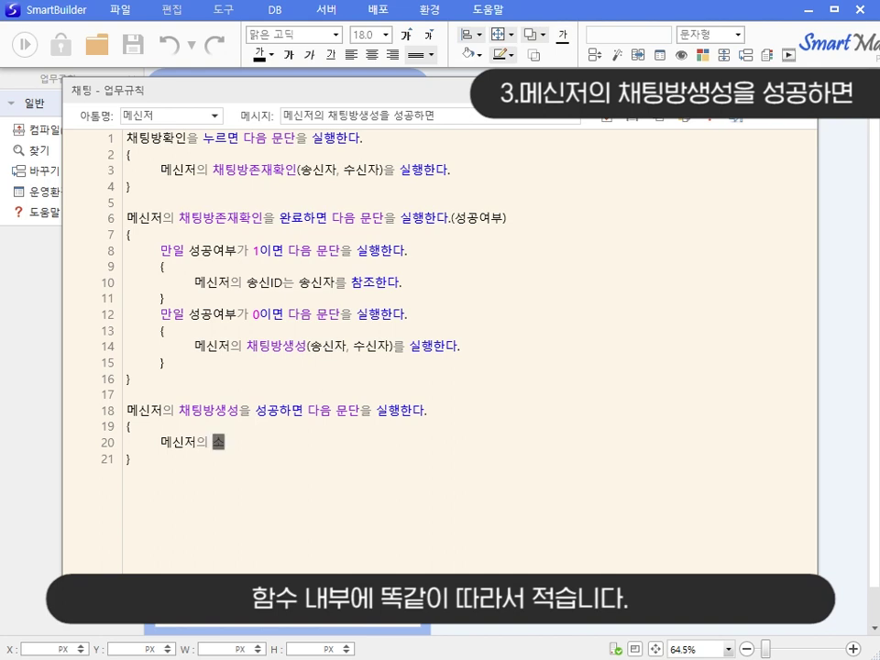
{"action": "type", "text": "ID는 "}
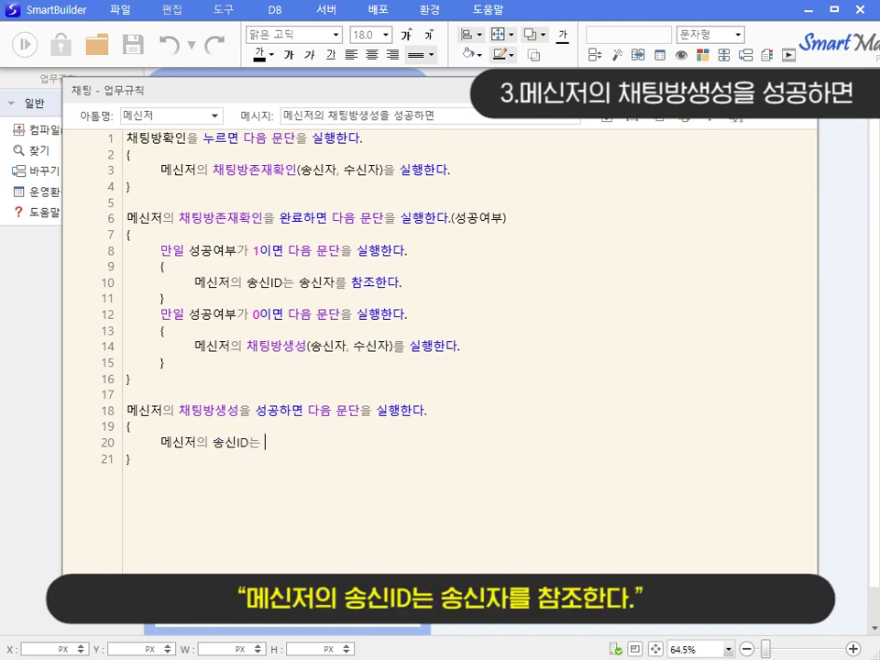
{"action": "type", "text": "송신자를차"}
{"action": "key", "text": "BackSpace"}
{"action": "key", "text": "BackSpace"}
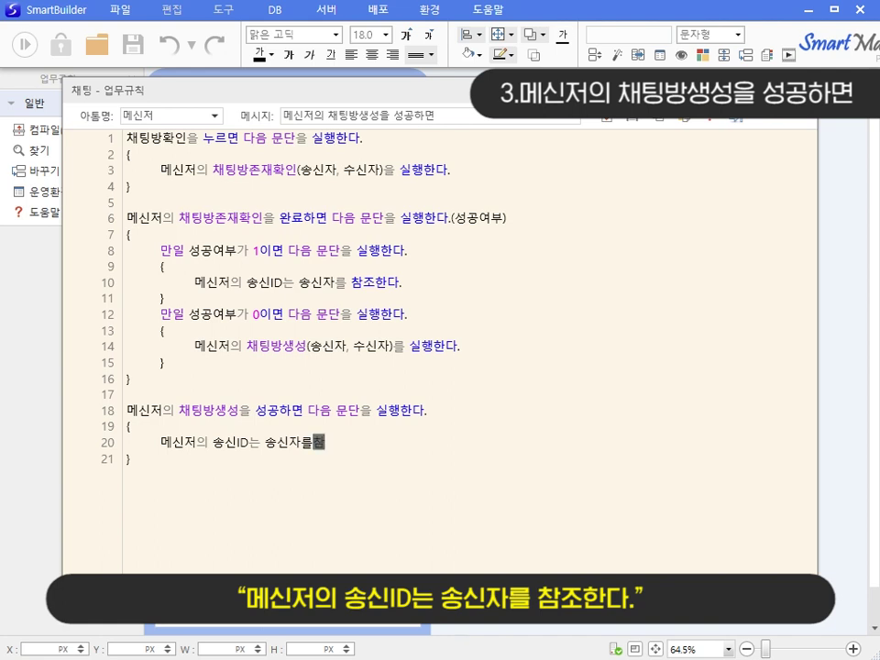
{"action": "type", "text": "참조한다."}
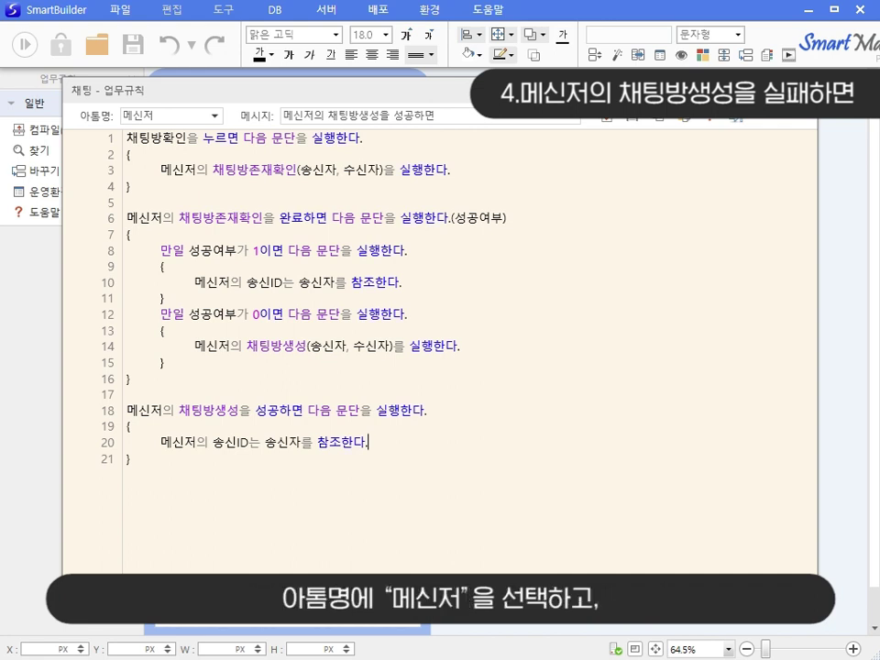
Insert an empty function for the 메신저 atom's message "메신저의 채팅방생성을 실패하면 (실패이유)" below the success function
{"action": "left_click", "coordinate": [214, 116]}
{"action": "left_click", "coordinate": [165, 156]}
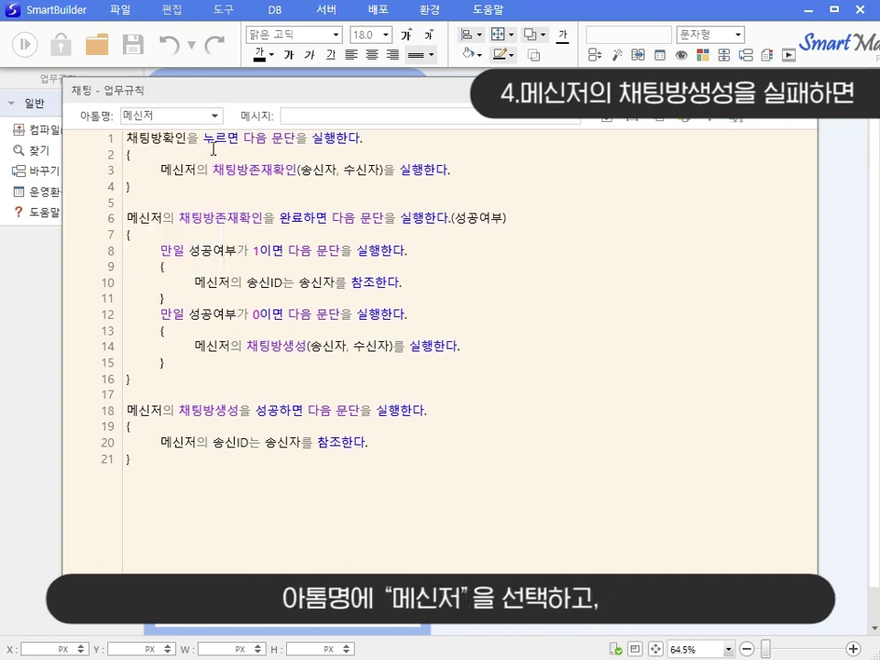
{"action": "left_click", "coordinate": [572, 116]}
{"action": "left_click", "coordinate": [546, 145]}
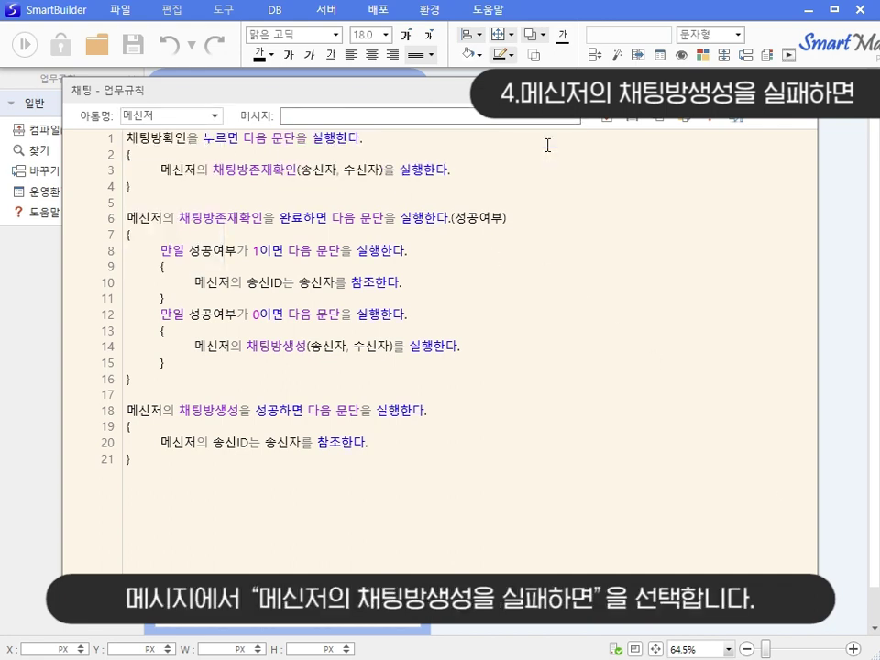
{"action": "left_click", "coordinate": [403, 368]}
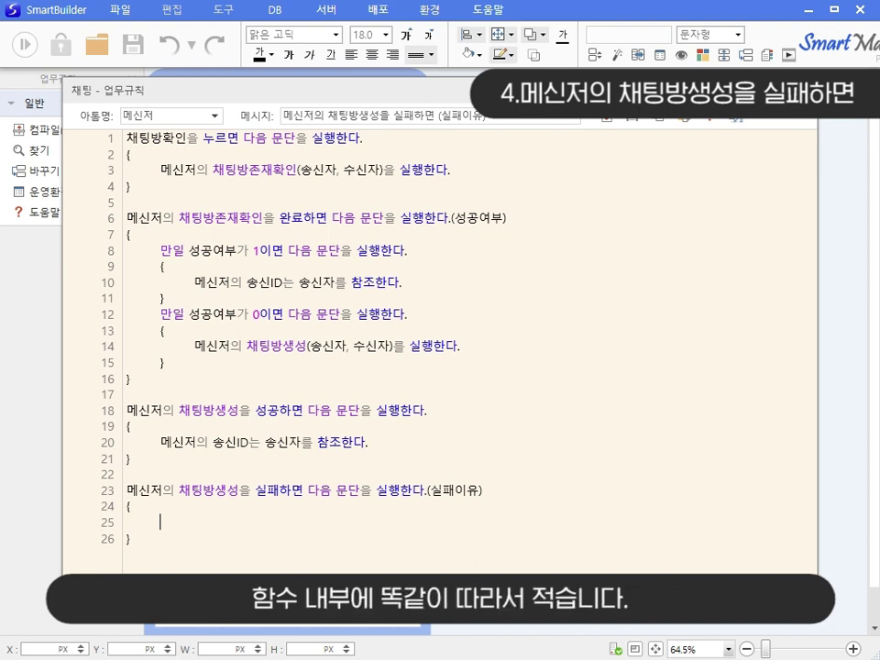
Write "실패이유를 화면에 표시한다." inside the 채팅방생성 failure function and compile the business rules
{"action": "type", "text": "실패"}
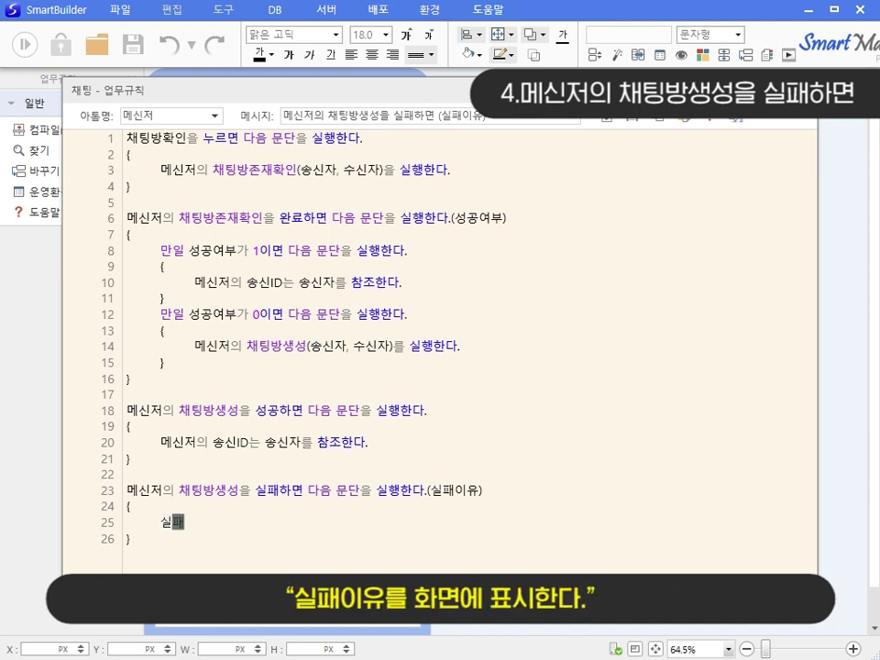
{"action": "type", "text": "이유를 화면에 표시하"}
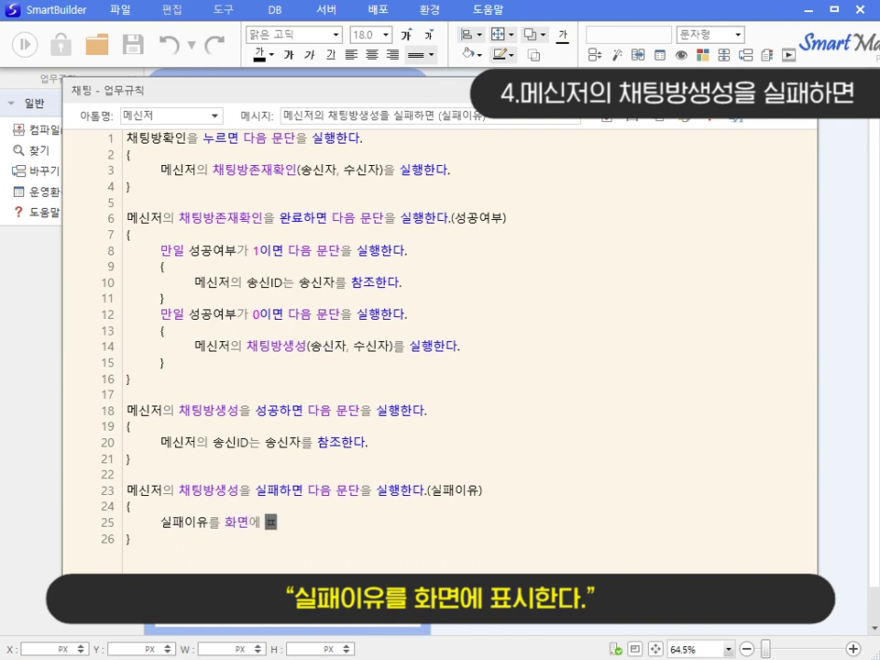
{"action": "type", "text": "ㄴ다."}
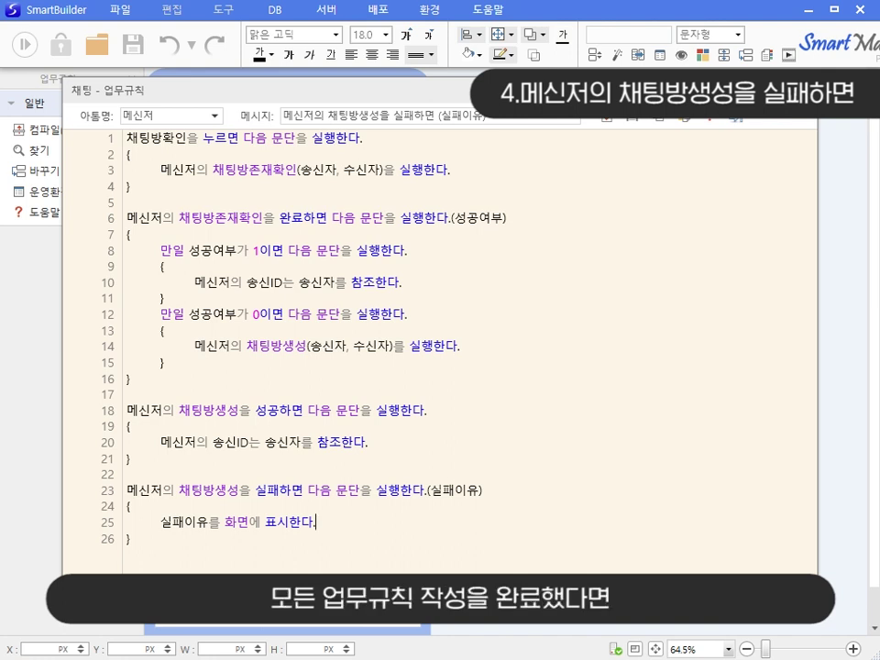
{"action": "key", "text": "F11"}
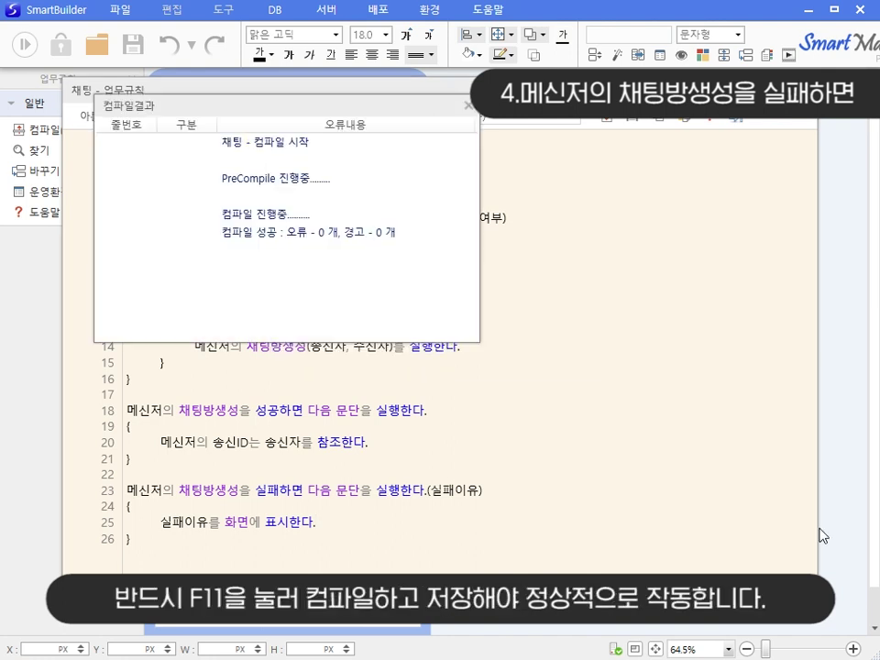
{"action": "left_click", "coordinate": [469, 106]}
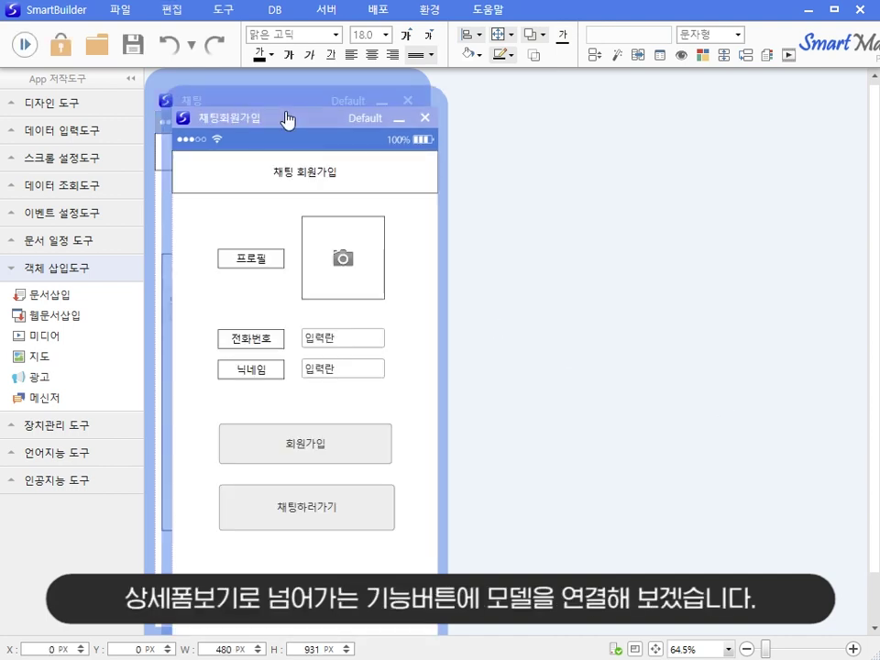
Place the 채팅회원가입 form beside the 채팅 form and link its 채팅하러가기 button to 채팅.QPM in the 메신저템플릿 folder
{"action": "left_click_drag", "start_coordinate": [326, 117], "coordinate": [583, 101]}
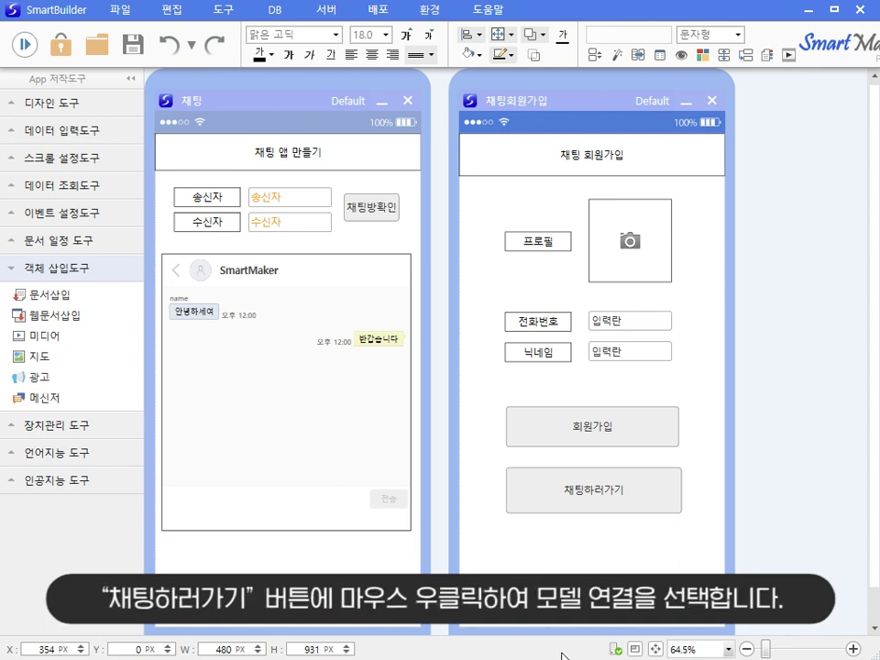
{"action": "left_click", "coordinate": [586, 492]}
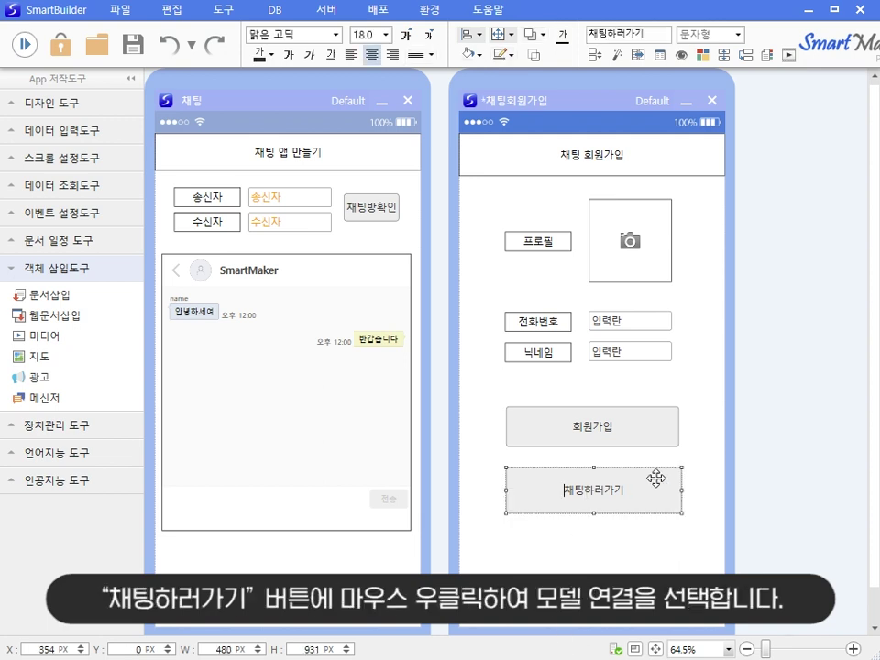
{"action": "right_click", "coordinate": [656, 479]}
{"action": "left_click", "coordinate": [613, 519]}
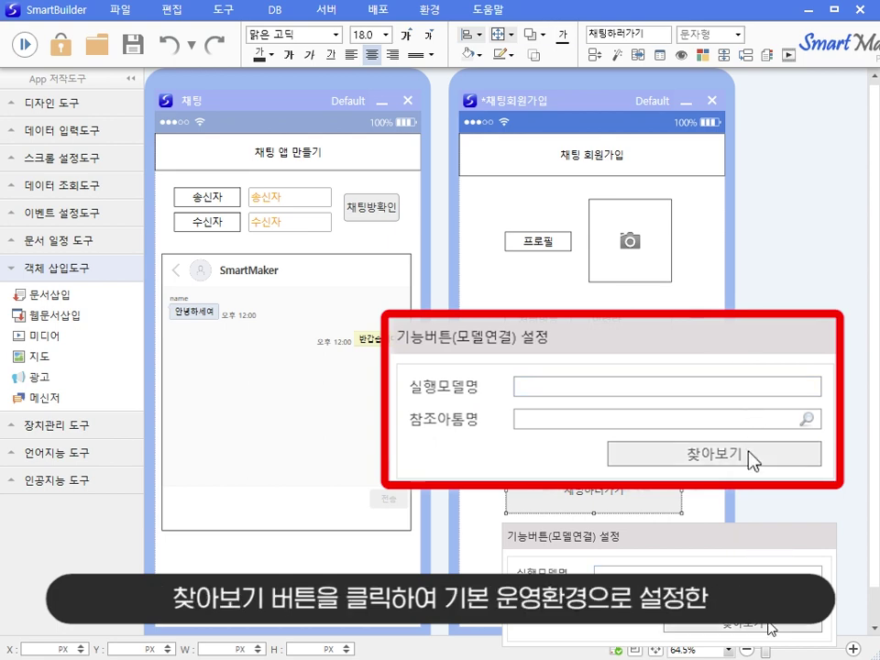
{"action": "left_click", "coordinate": [770, 626]}
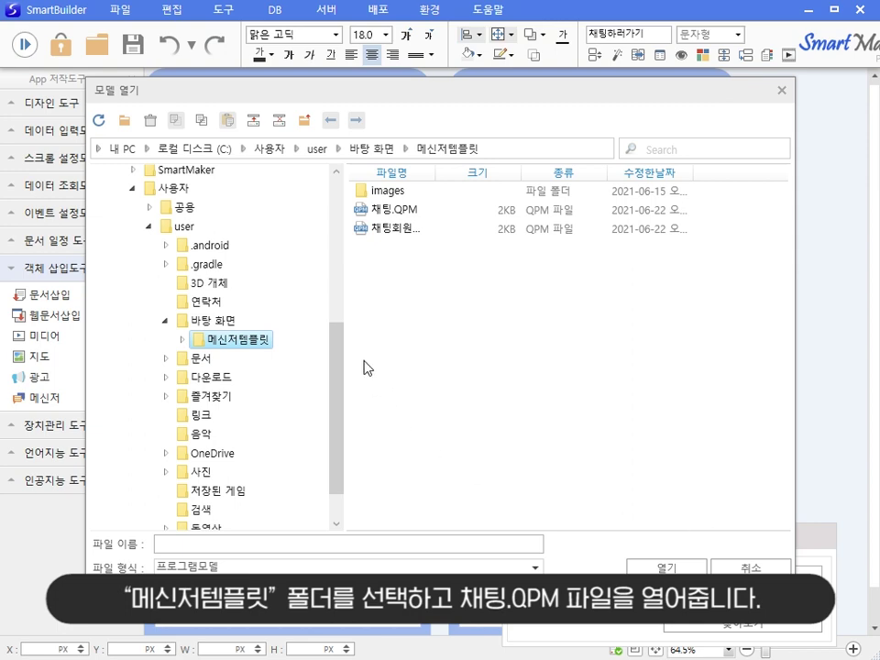
{"action": "left_click", "coordinate": [390, 209]}
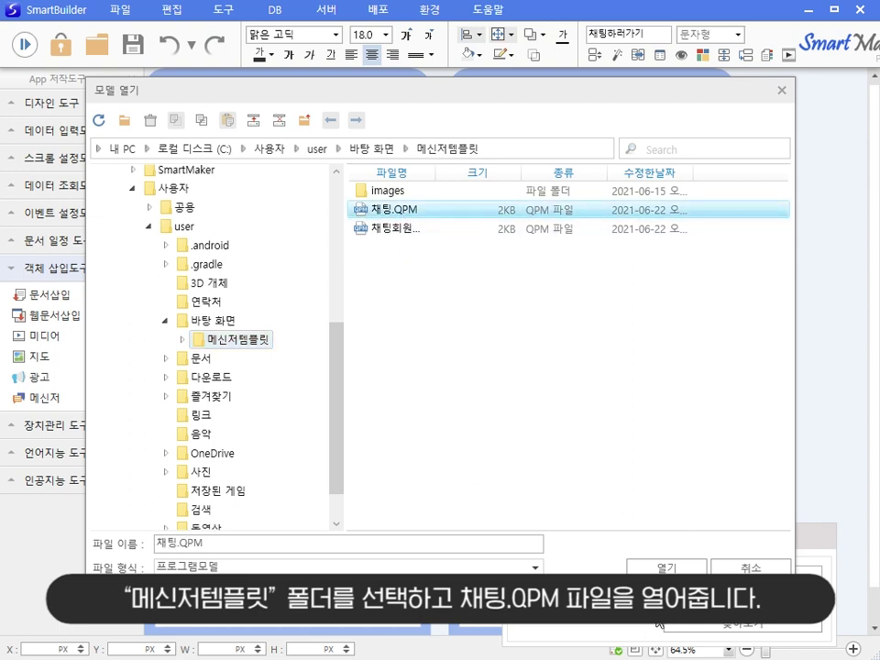
{"action": "left_click", "coordinate": [667, 566]}
{"action": "left_click_drag", "start_coordinate": [781, 544], "coordinate": [778, 368]}
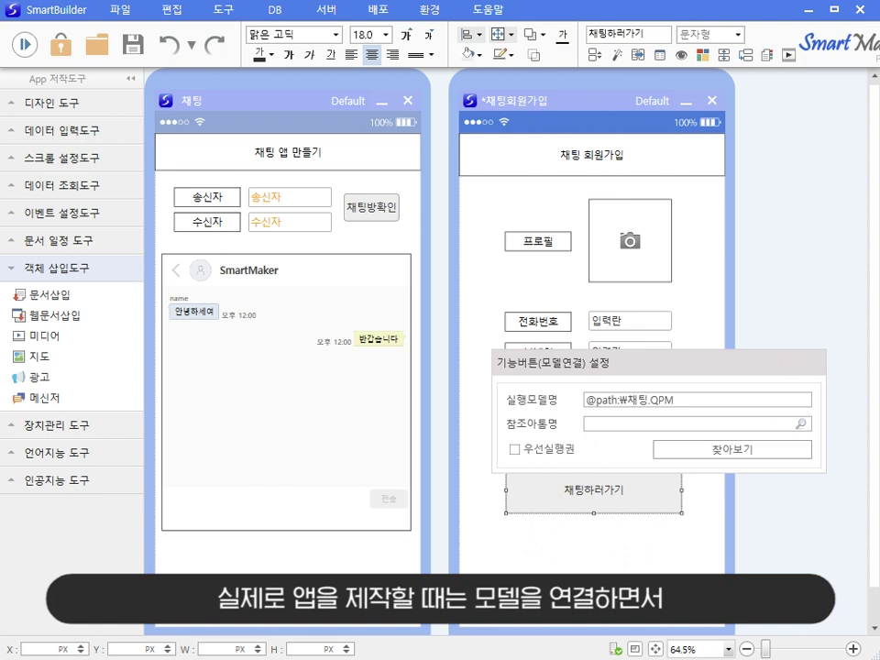
{"action": "left_click", "coordinate": [634, 423]}
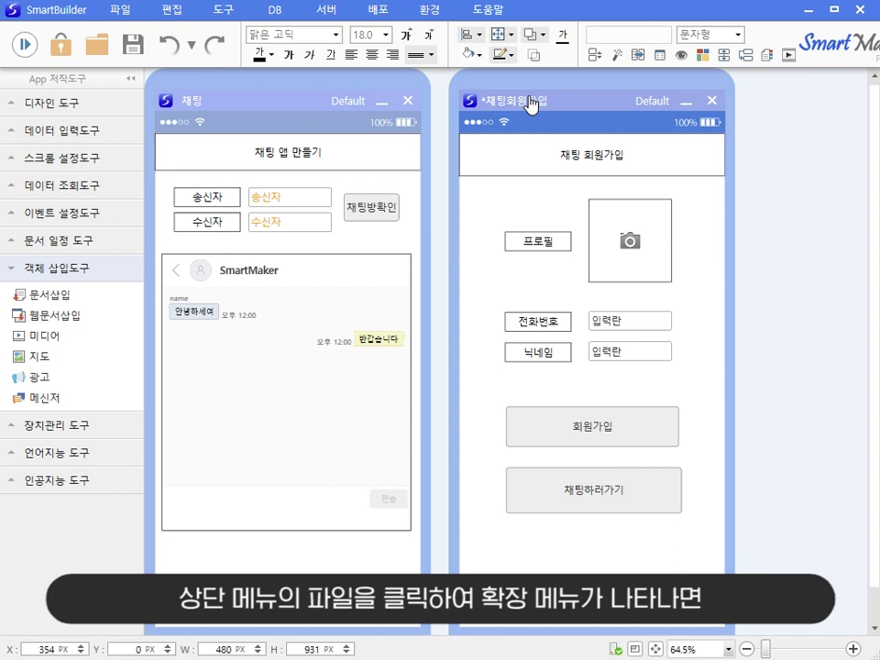
Save the 채팅회원가입 model
{"action": "left_click", "coordinate": [120, 9]}
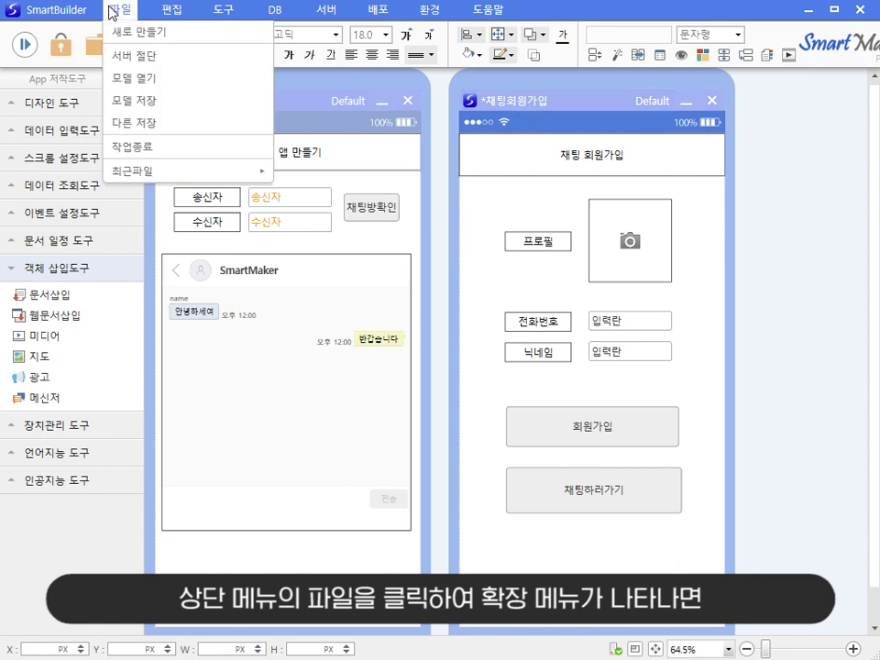
{"action": "left_click", "coordinate": [199, 102]}
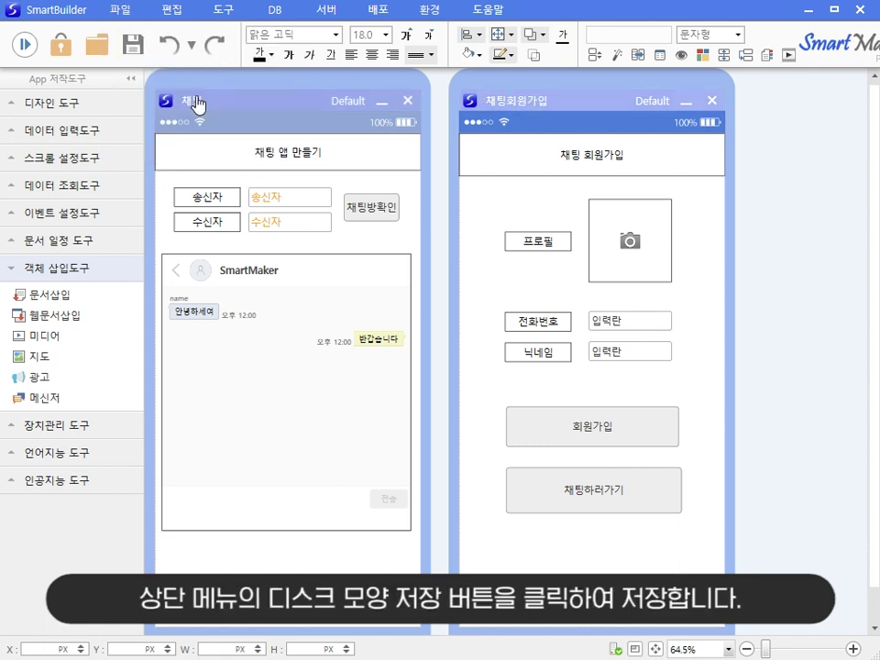
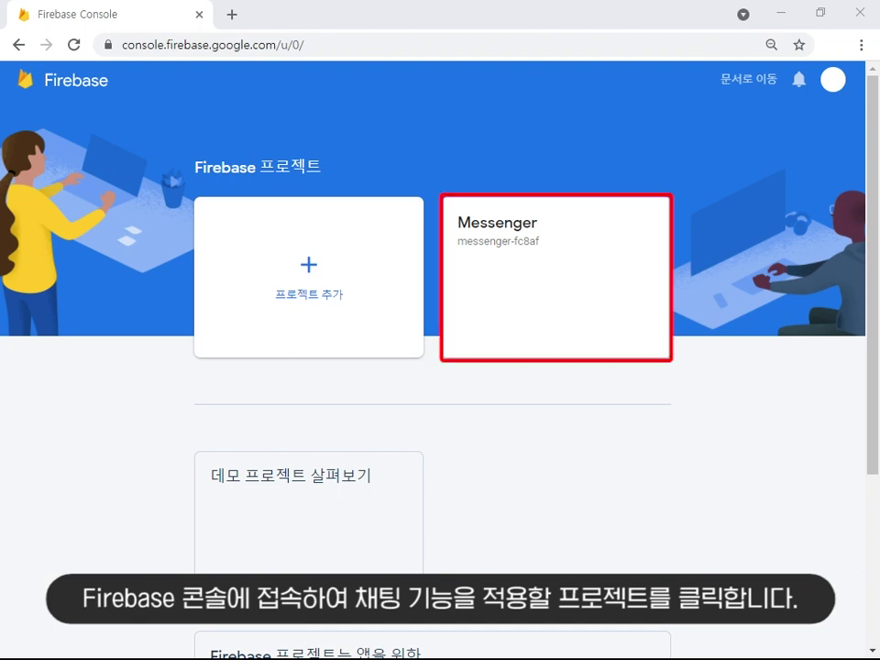
In the Firebase console's Messenger project, register an Android app with the package name com.knowledgeware.modelexecutor80.chatting_590105735
{"action": "left_click", "coordinate": [511, 328]}
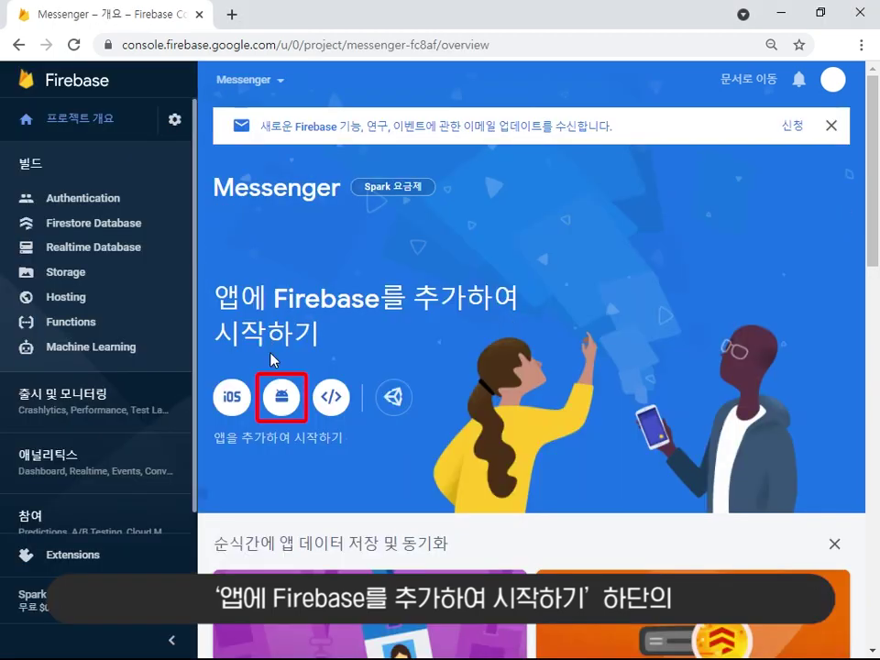
{"action": "left_click", "coordinate": [264, 405]}
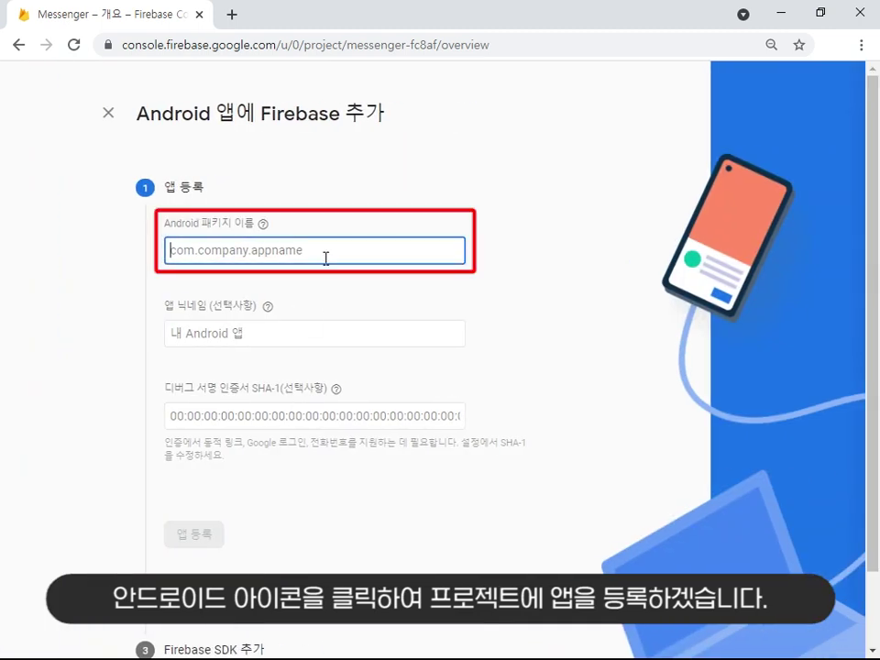
{"action": "type", "text": "com.knoe"}
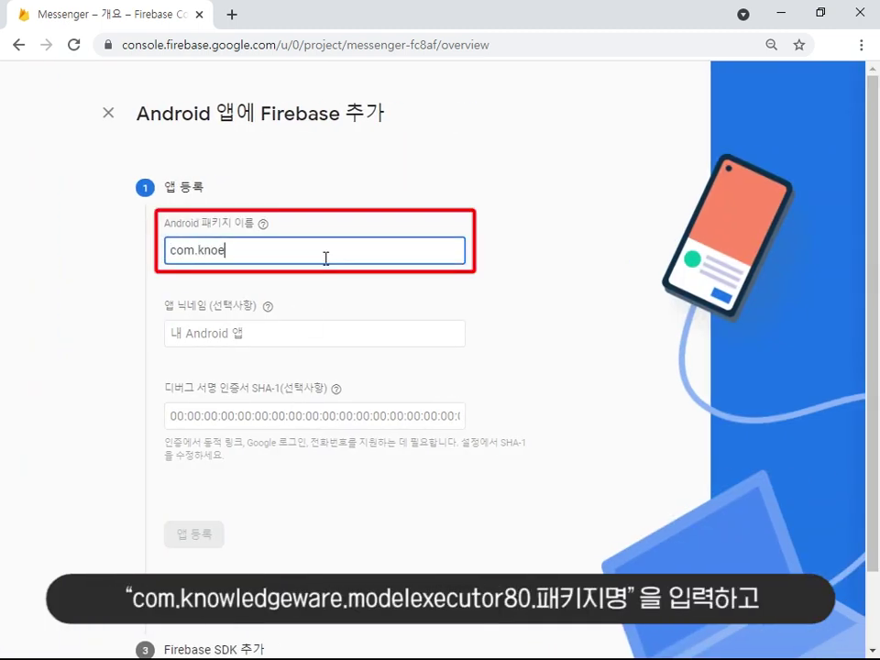
{"action": "key", "text": "BackSpace"}
{"action": "type", "text": "wledgeware.modele"}
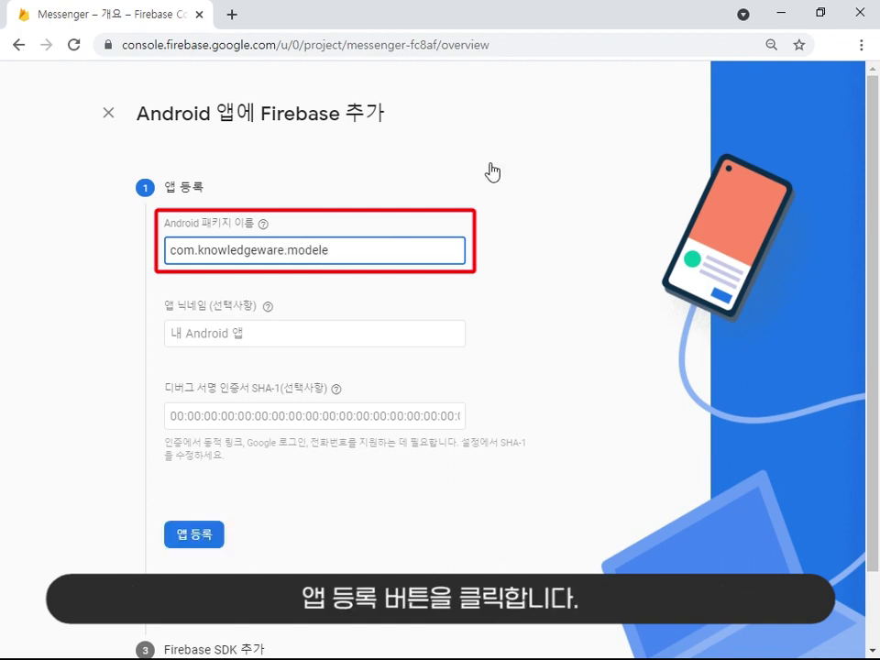
{"action": "type", "text": "xecutor80.chatting_590105735"}
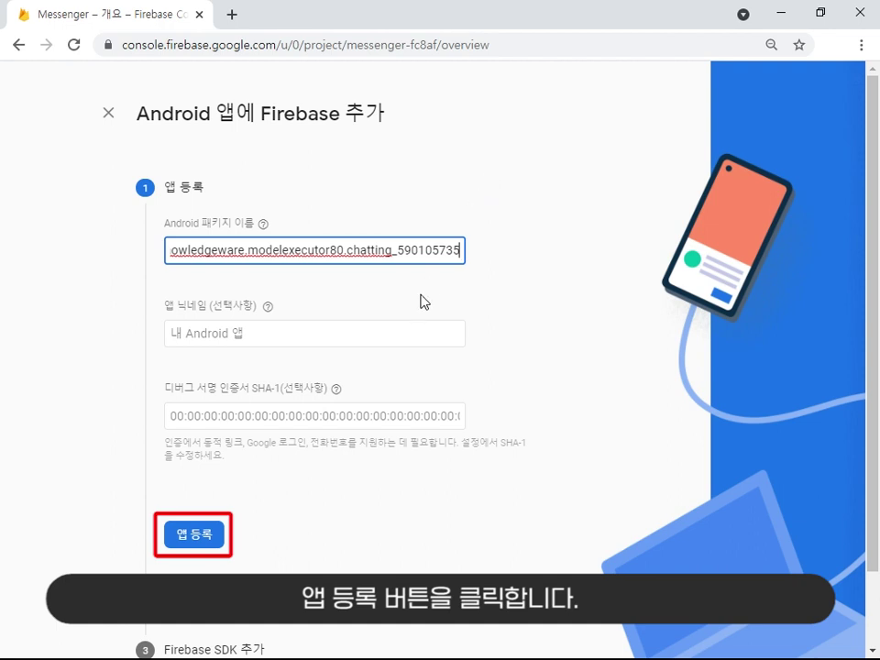
{"action": "left_click", "coordinate": [198, 531]}
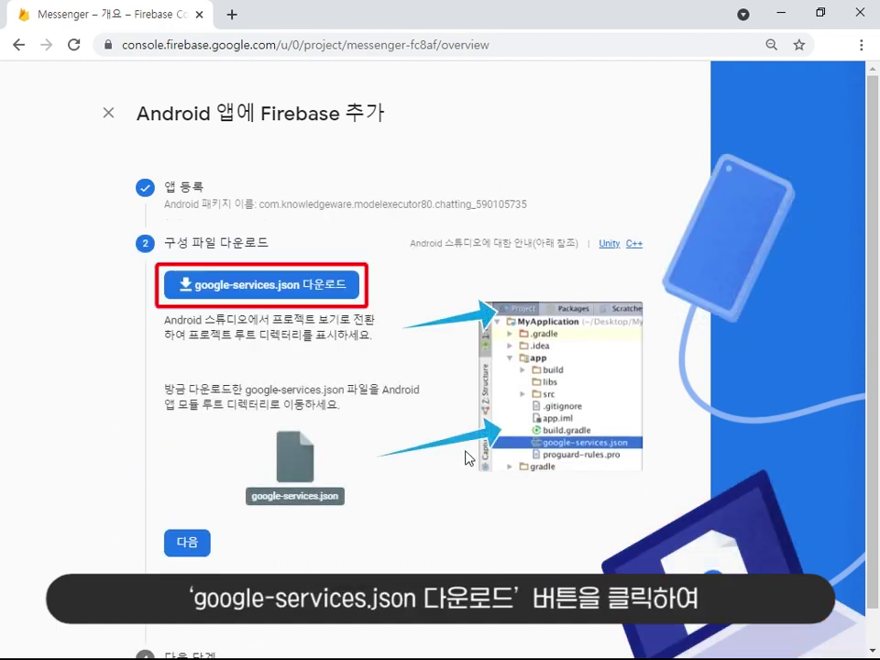
Download the new Android app's google-services.json and complete the remaining Firebase SDK setup stages, returning to the project console
{"action": "left_click", "coordinate": [343, 300]}
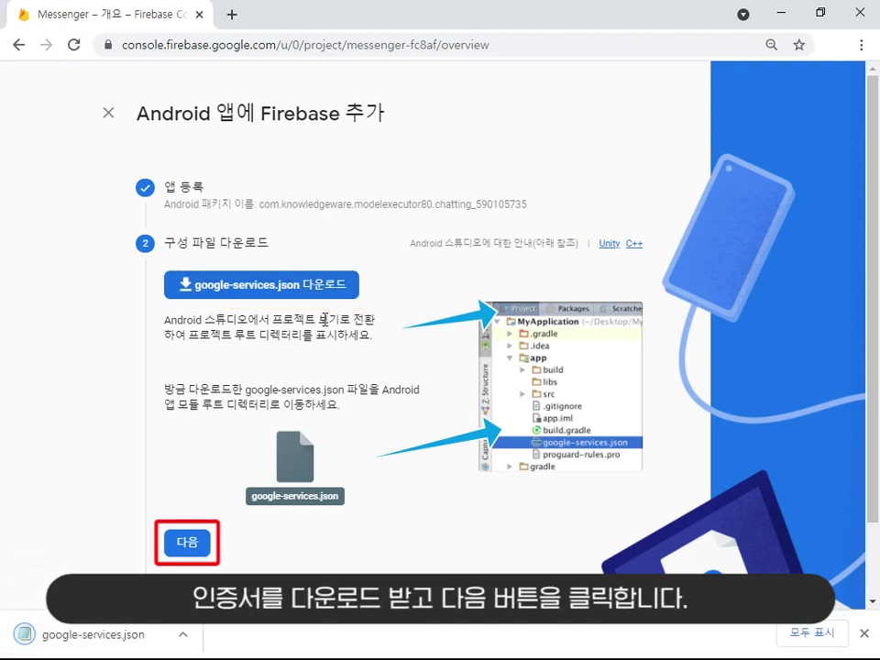
{"action": "left_click", "coordinate": [198, 545]}
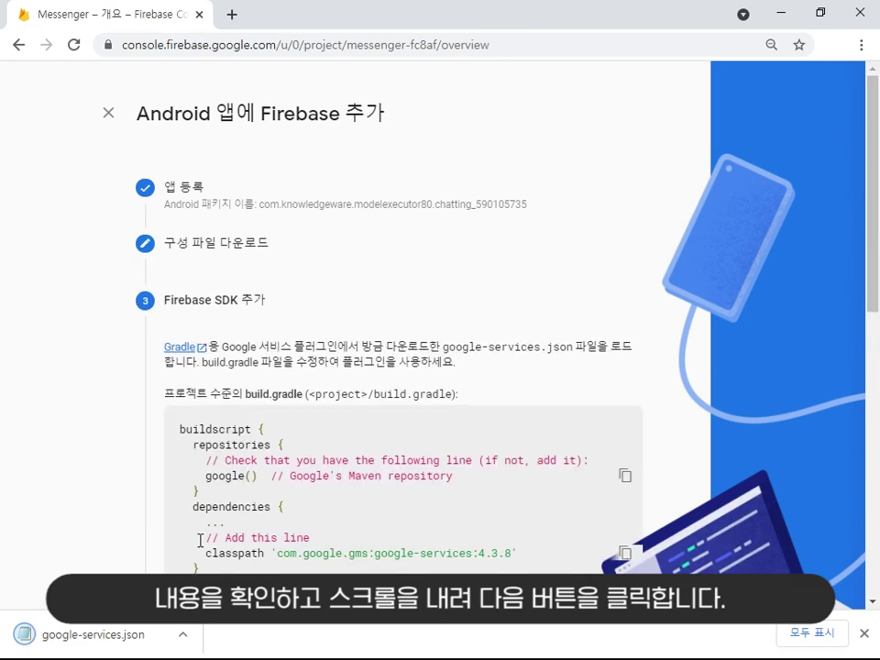
{"action": "scroll", "coordinate": [199, 540], "scroll_direction": "down", "scroll_amount": 1}
{"action": "scroll", "coordinate": [522, 522], "scroll_direction": "down", "scroll_amount": 5}
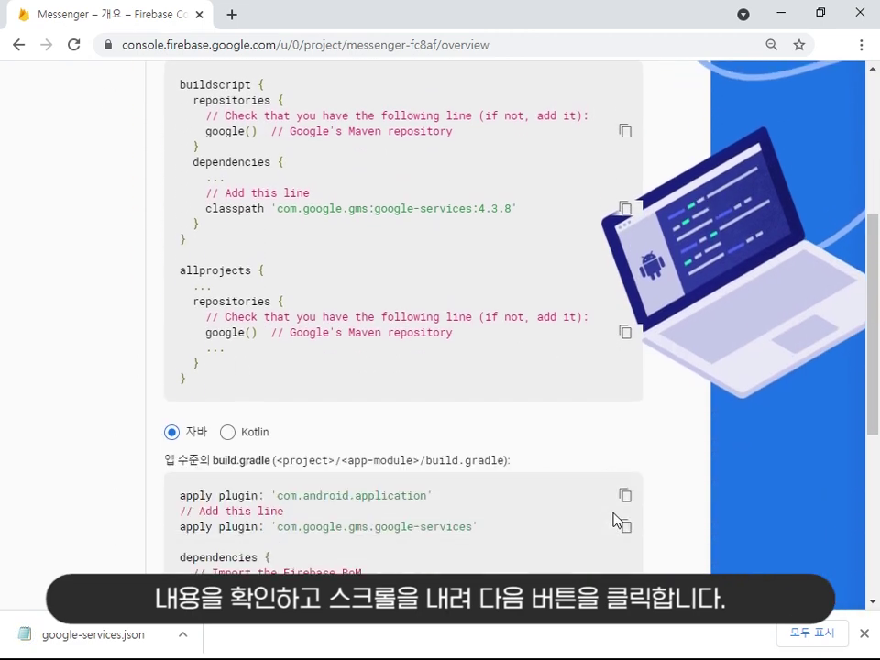
{"action": "scroll", "coordinate": [613, 519], "scroll_direction": "down", "scroll_amount": 2}
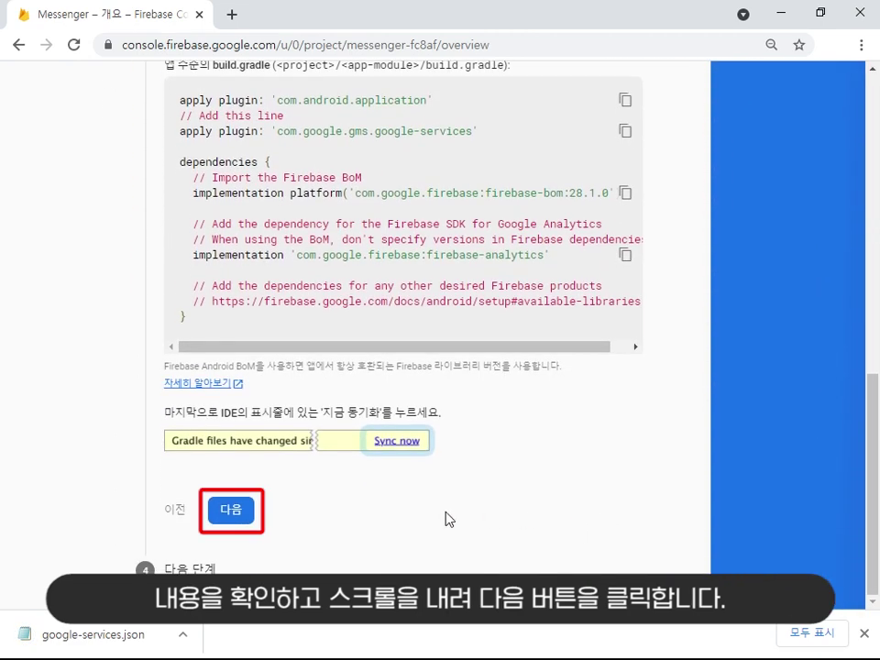
{"action": "left_click", "coordinate": [242, 517]}
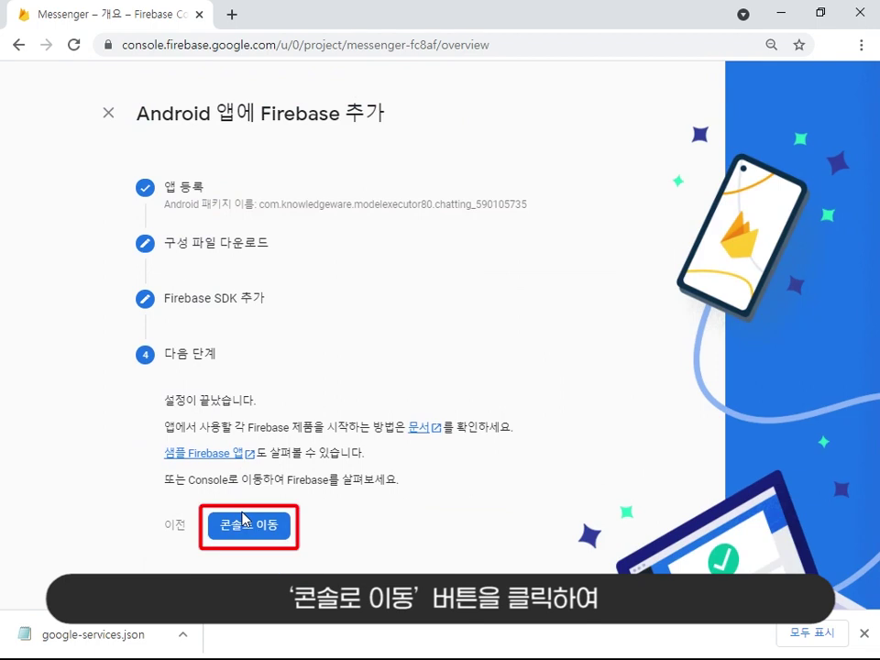
{"action": "left_click", "coordinate": [271, 527]}
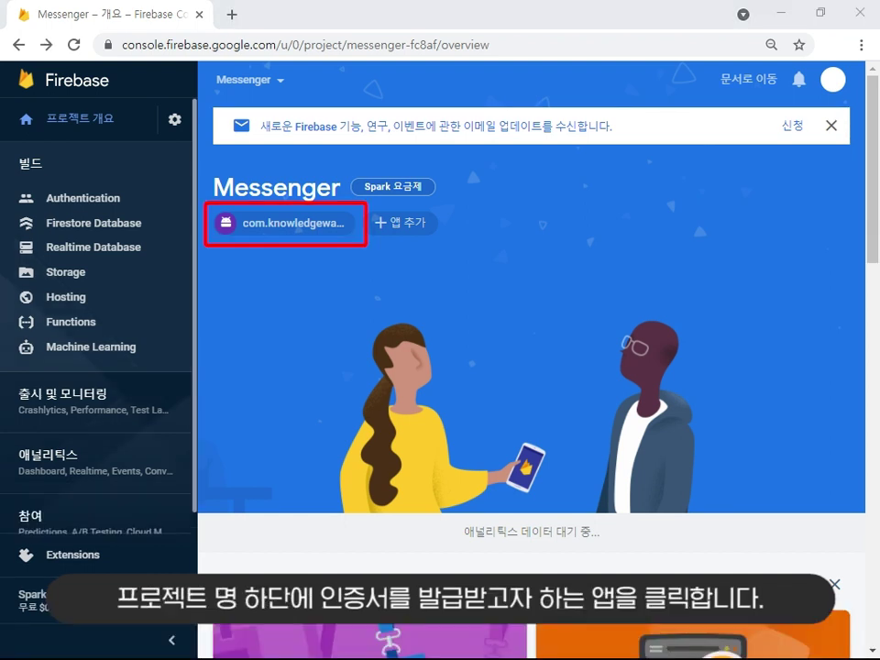
Open the settings of the registered Android app in the Messenger project and download its google-services.json
{"action": "left_click", "coordinate": [334, 232]}
{"action": "left_click", "coordinate": [513, 234]}
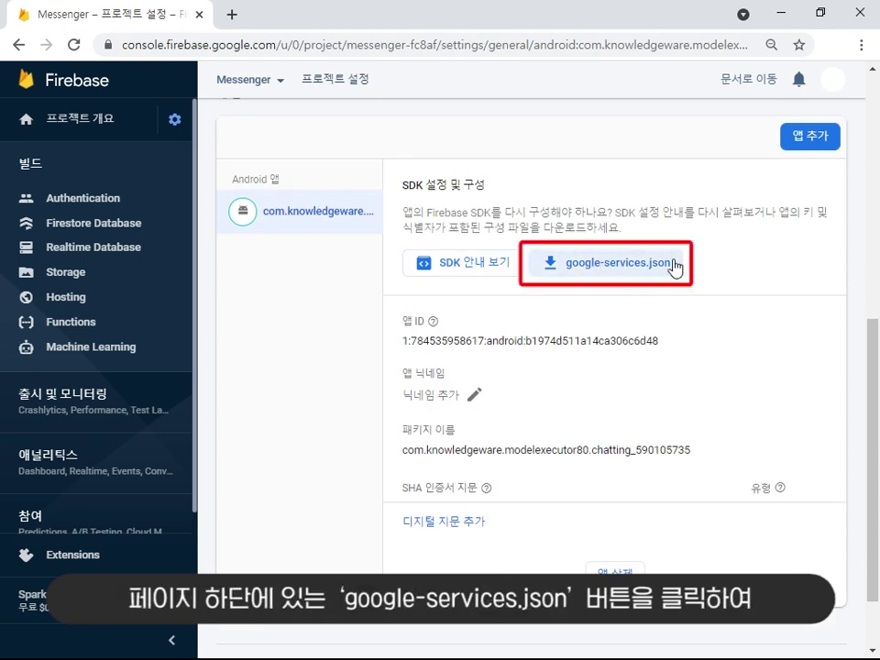
{"action": "left_click", "coordinate": [674, 264]}
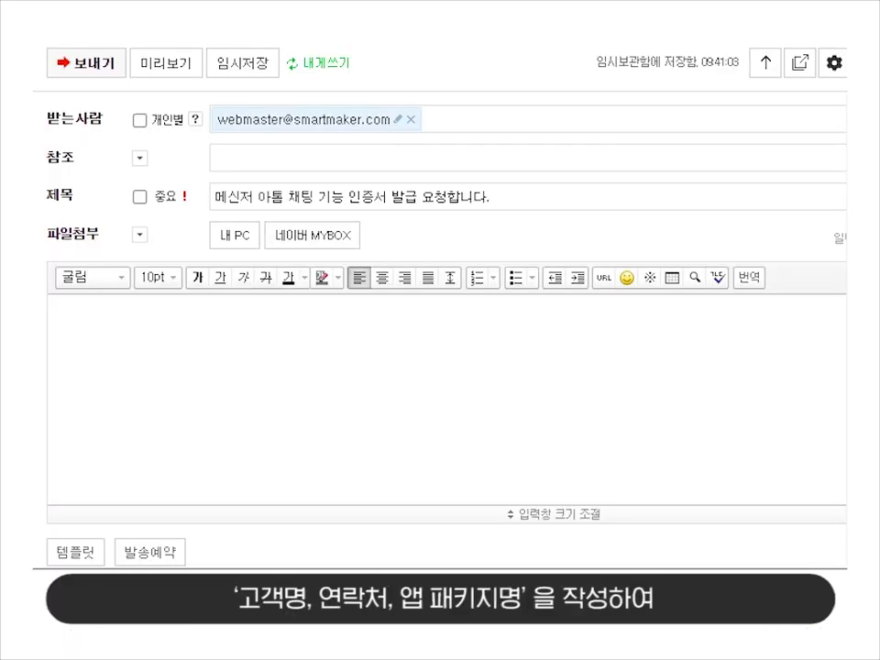
In the certificate request mail, write the customer's name, the contact phone number and the app package name advertise_123456 on separate lines
{"action": "left_click", "coordinate": [228, 335]}
{"action": "type", "text": "고객명 : 홍길동"}
{"action": "key", "text": "Return"}
{"action": "key", "text": "Return"}
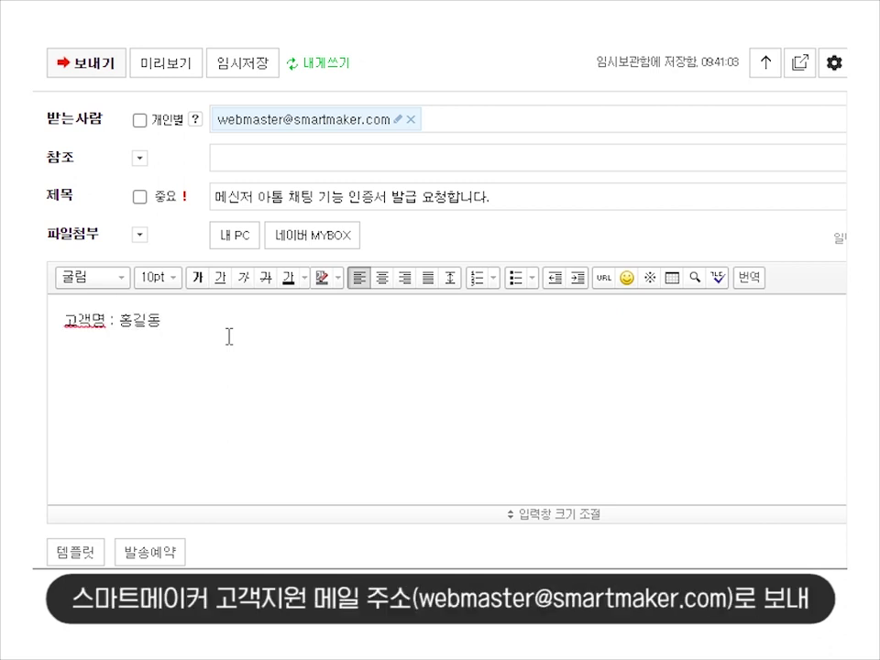
{"action": "type", "text": "연락처 :"}
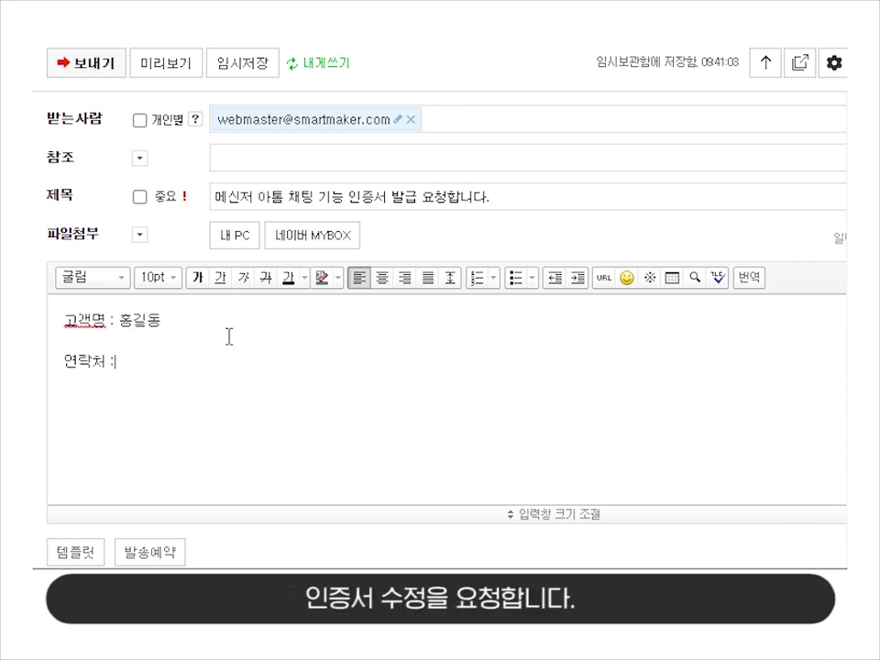
{"action": "type", "text": " 010 - 1234 - 5678"}
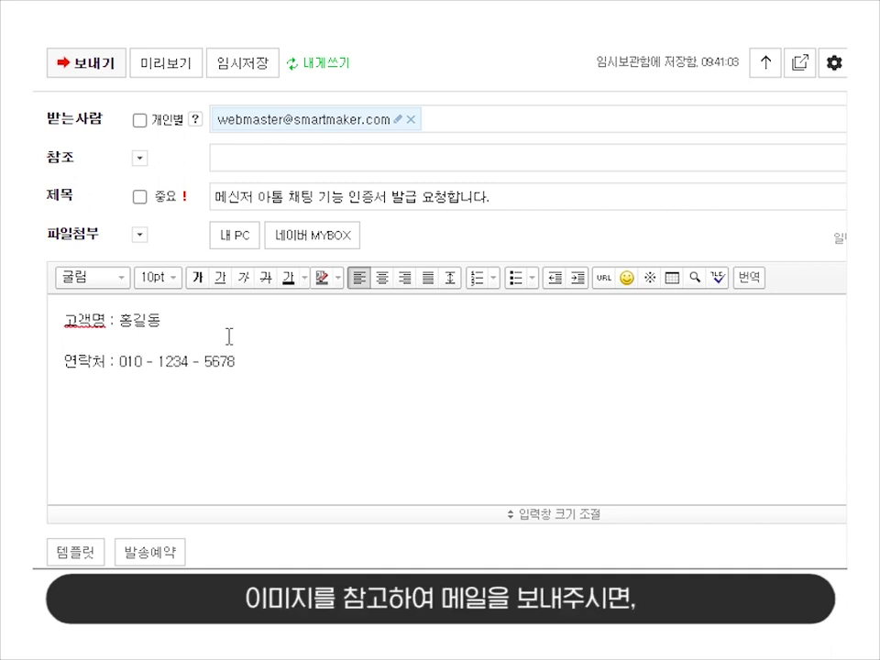
{"action": "key", "text": "Return"}
{"action": "key", "text": "Return"}
{"action": "type", "text": "오앱 패키지명 :"}
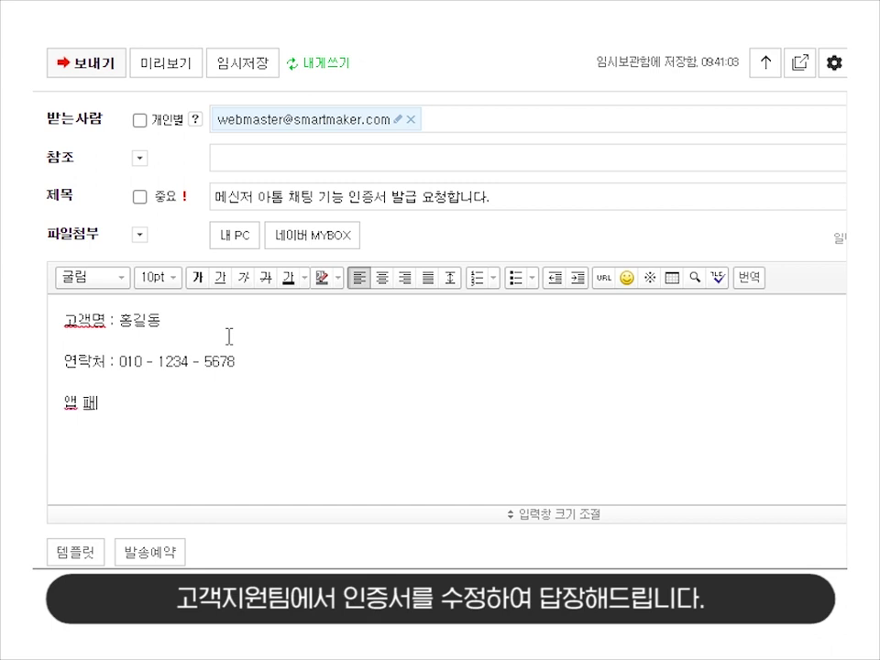
{"action": "type", "text": " ad"}
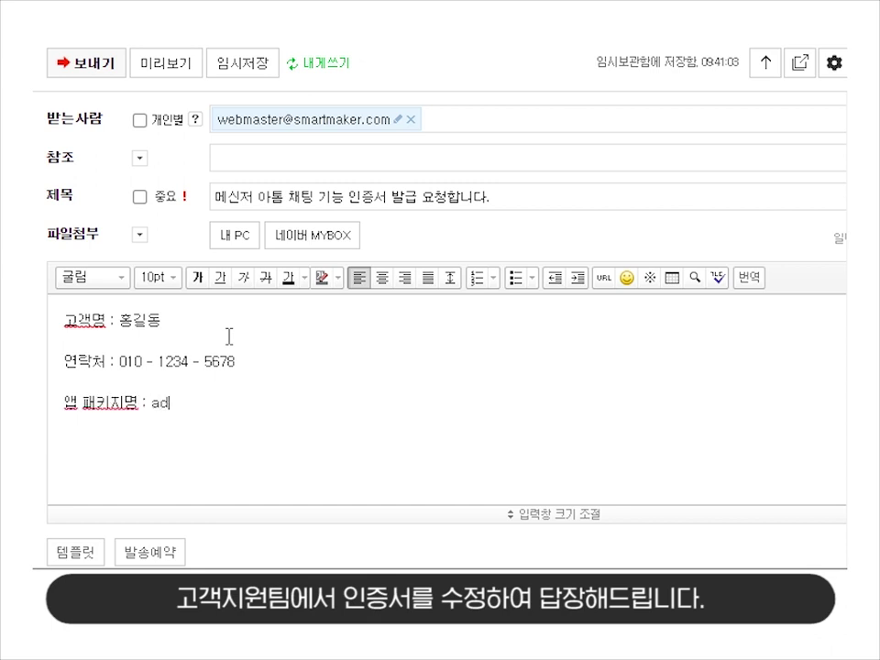
{"action": "type", "text": "vertise_123"}
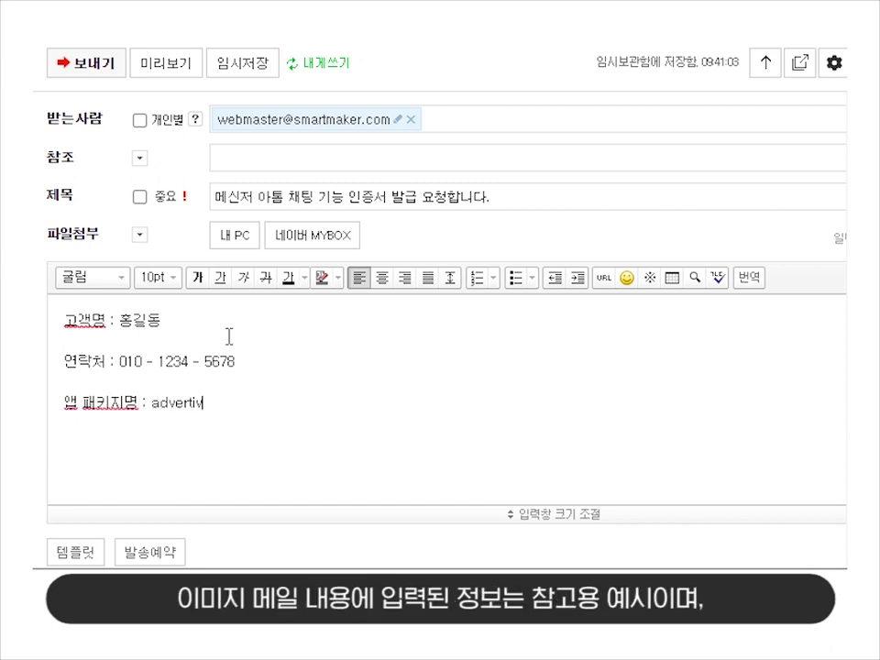
{"action": "type", "text": "456"}
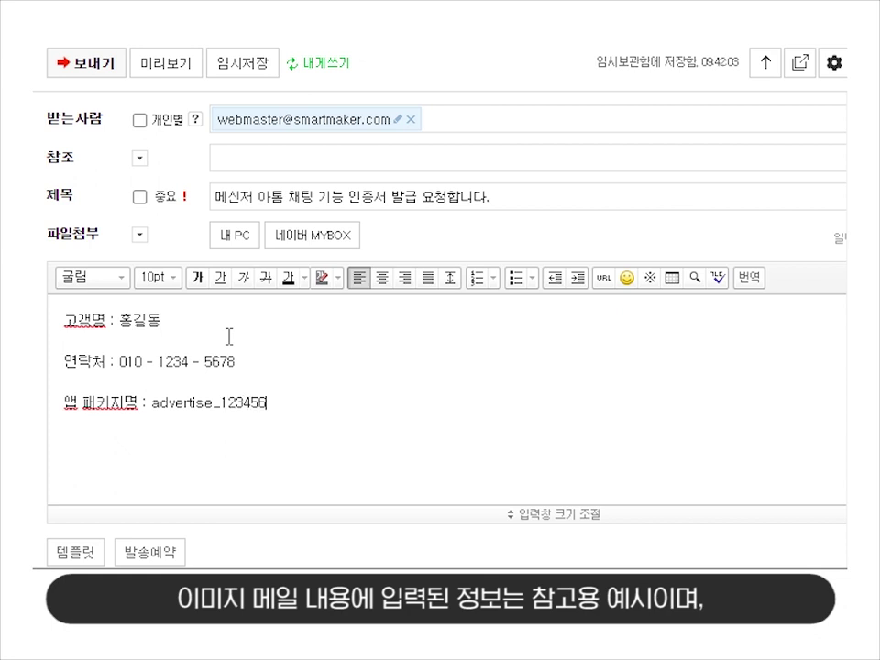
Add the line "인증서 발급 요청 드립니다." below the package name and send the mail to SmartMaker support
{"action": "key", "text": "Return"}
{"action": "key", "text": "Return"}
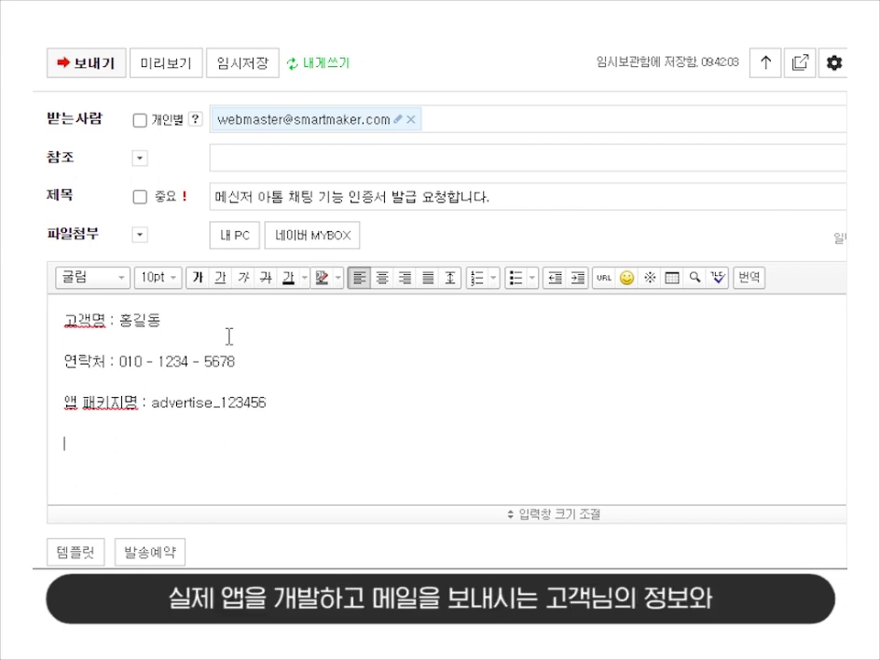
{"action": "type", "text": "인증"}
{"action": "type", "text": "서 발급 요청"}
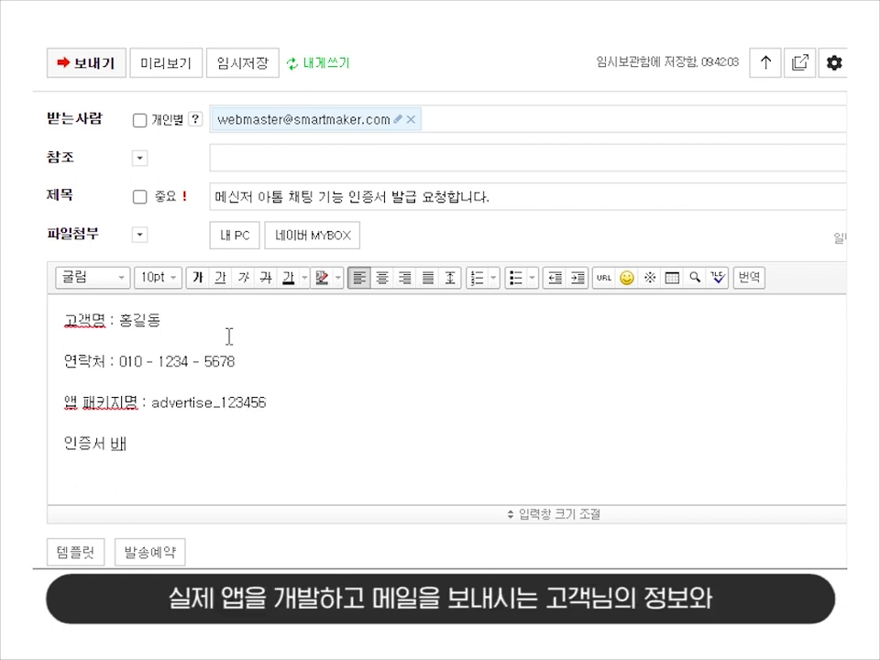
{"action": "type", "text": " 드립니다."}
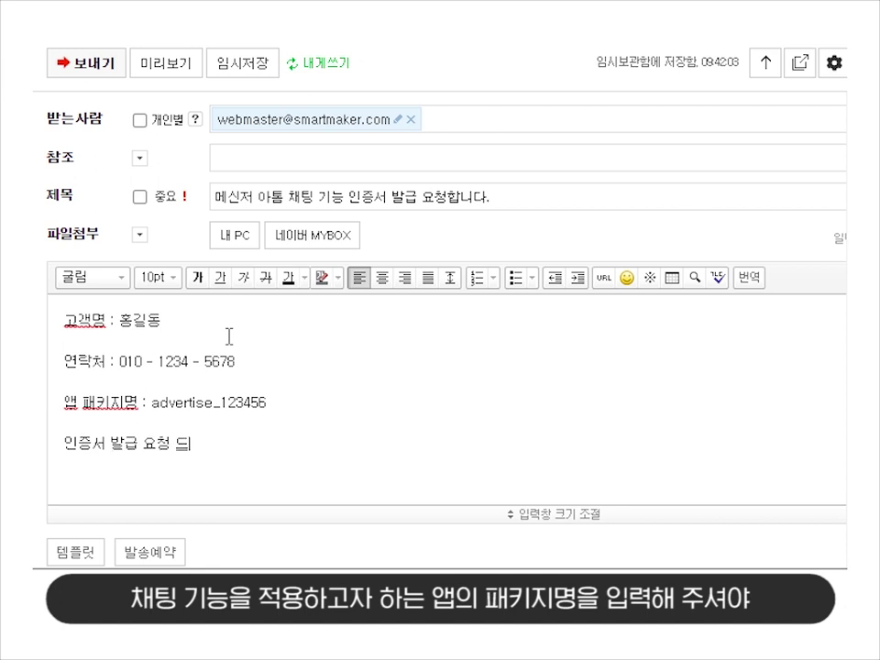
{"action": "left_click", "coordinate": [81, 70]}
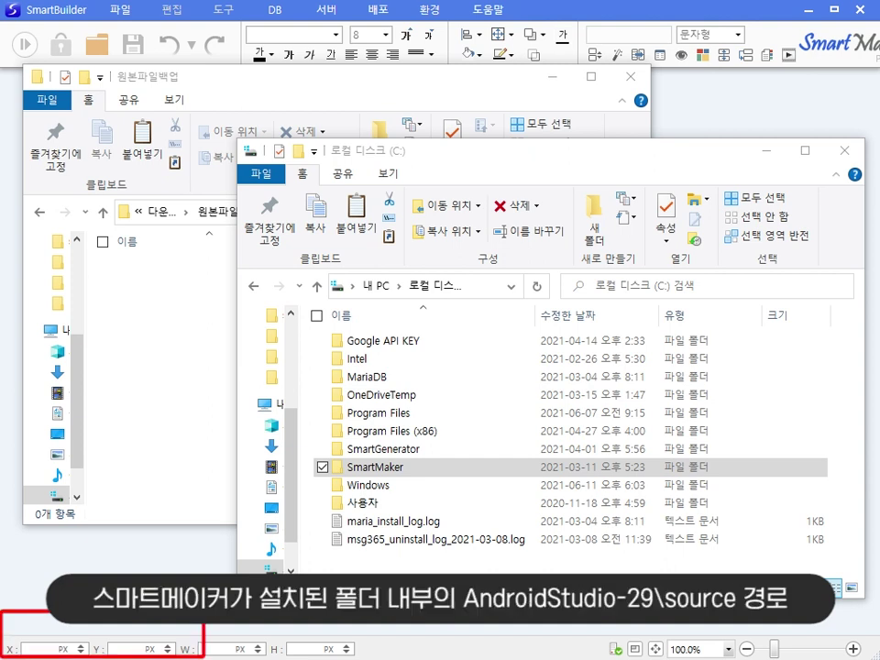
In File Explorer, copy the original _google-services.json from SmartMaker\SmartBuilder\AndroidStudio-29\source into the 원본파일백업 folder
{"action": "double_click", "coordinate": [385, 466]}
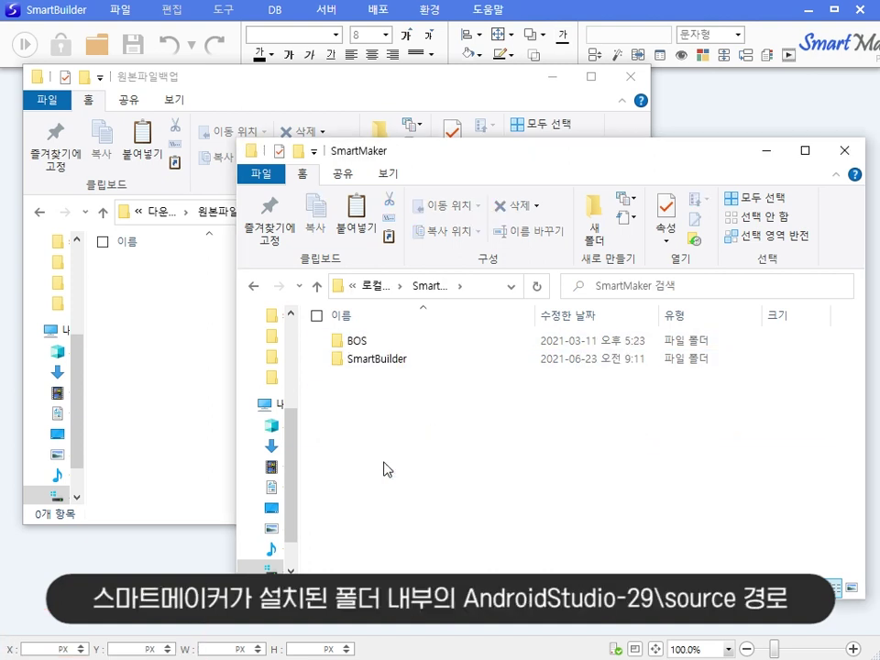
{"action": "left_click", "coordinate": [419, 365]}
{"action": "double_click", "coordinate": [420, 364]}
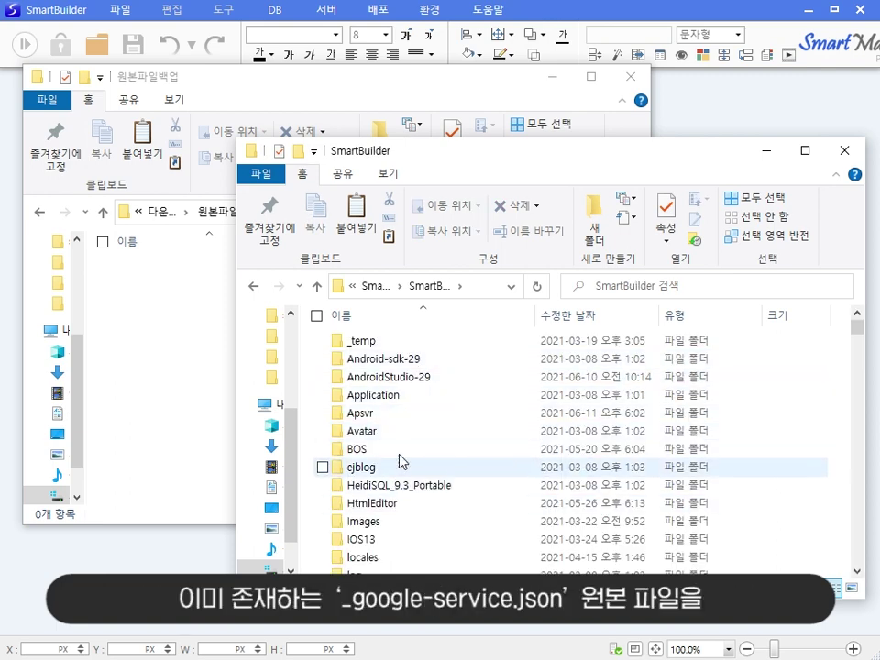
{"action": "left_click", "coordinate": [409, 380]}
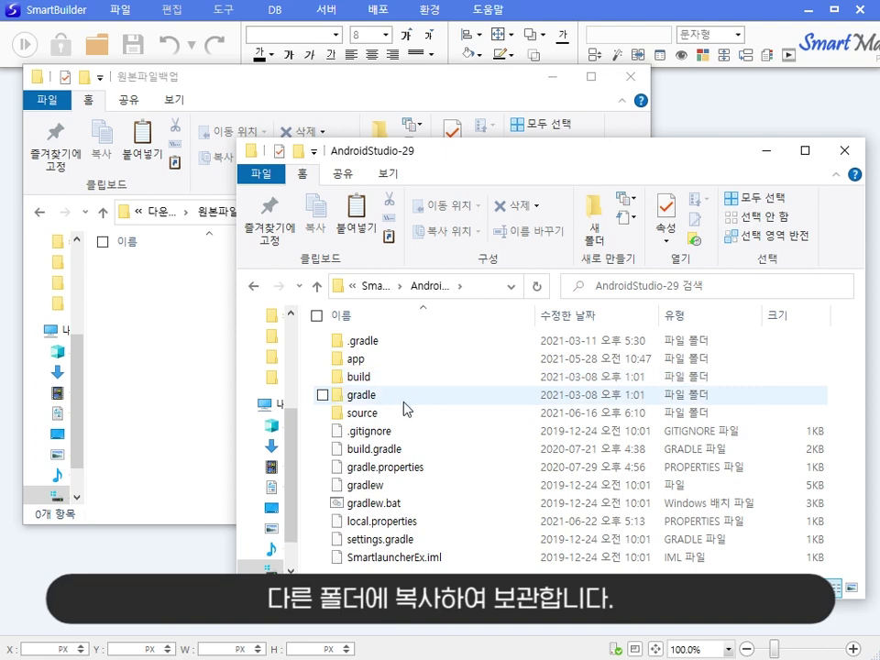
{"action": "double_click", "coordinate": [405, 413]}
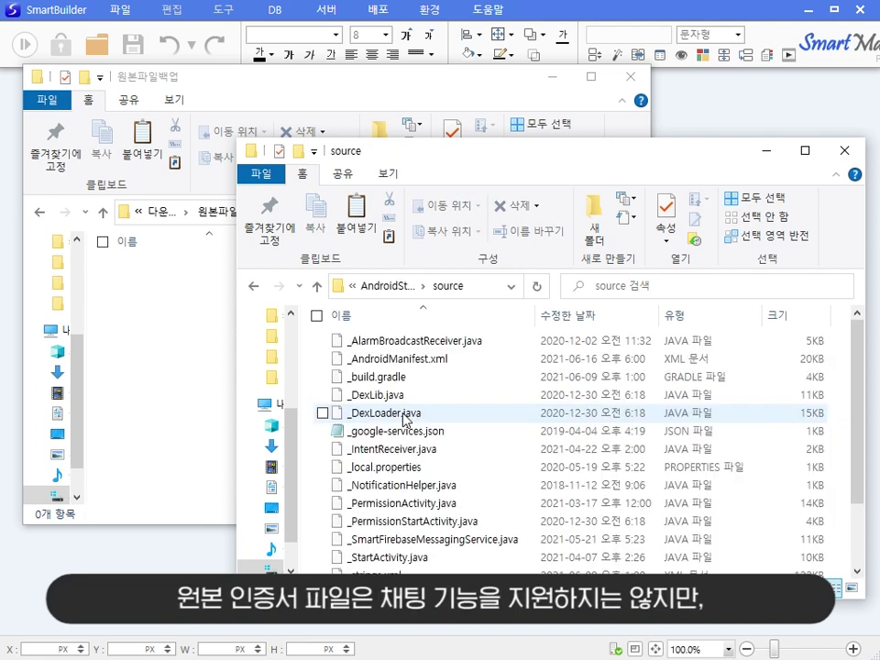
{"action": "right_click", "coordinate": [464, 431]}
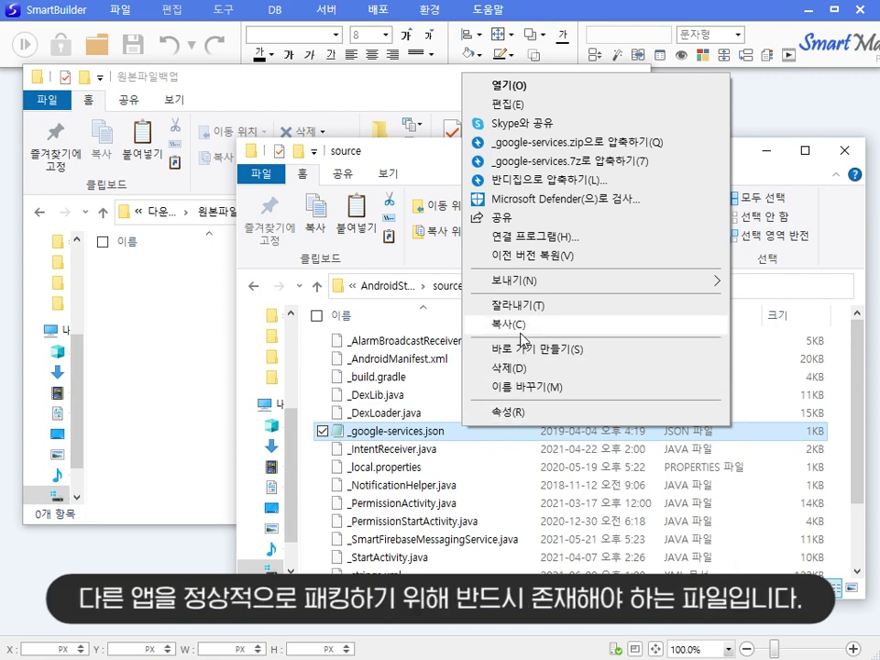
{"action": "left_click", "coordinate": [521, 339]}
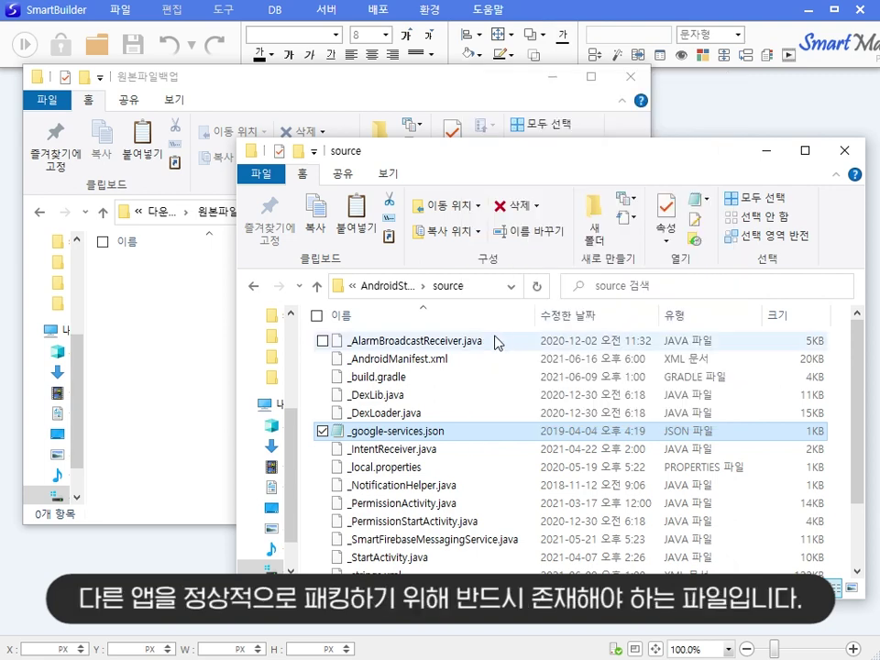
{"action": "left_click", "coordinate": [169, 313]}
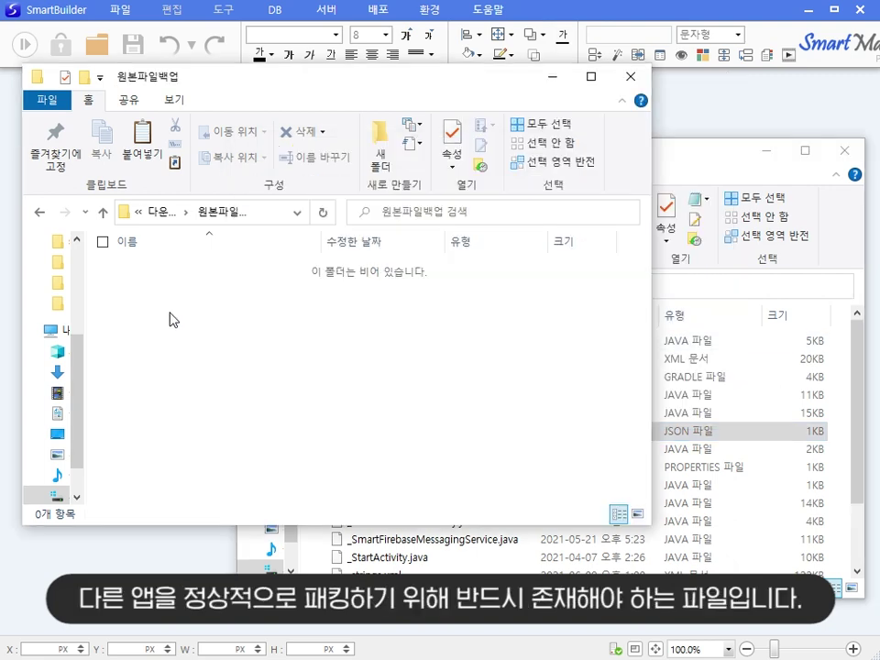
{"action": "right_click", "coordinate": [172, 319]}
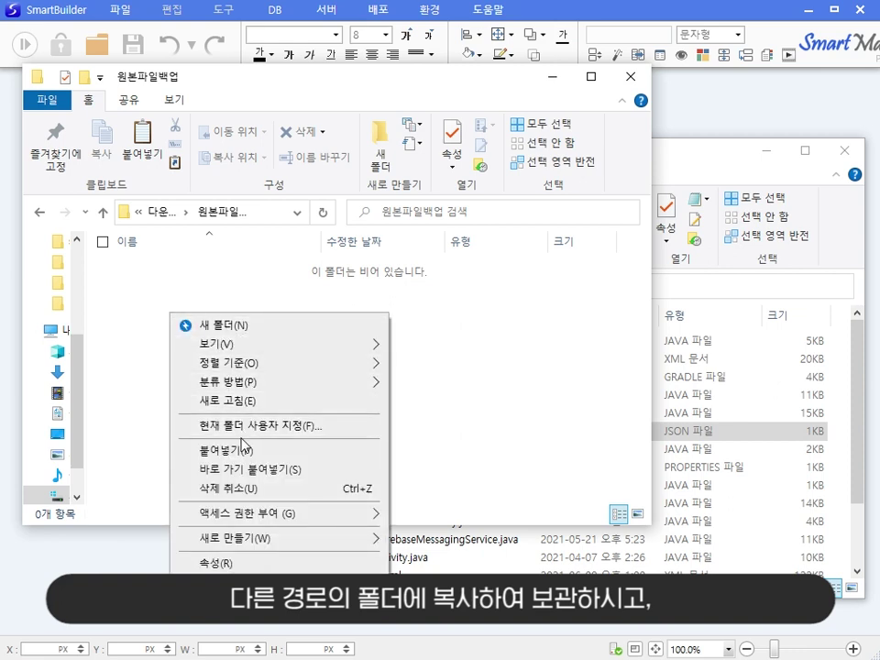
{"action": "left_click", "coordinate": [188, 451]}
{"action": "left_click", "coordinate": [244, 452]}
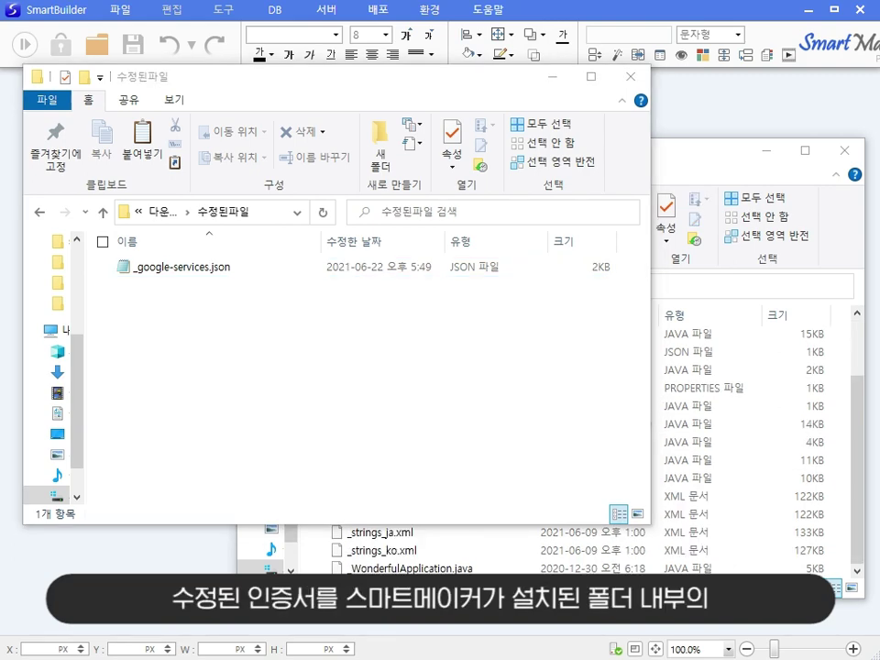
Copy the modified _google-services.json from the 수정된파일 folder into AndroidStudio-29\source, overwriting the existing file
{"action": "left_click", "coordinate": [251, 269]}
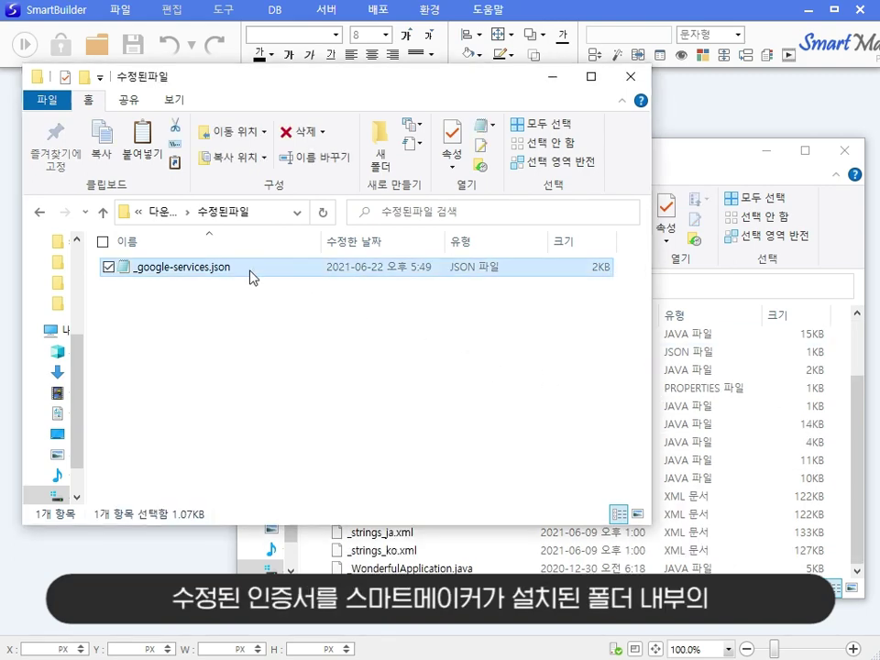
{"action": "right_click", "coordinate": [251, 273]}
{"action": "left_click", "coordinate": [249, 548]}
{"action": "left_click", "coordinate": [719, 156]}
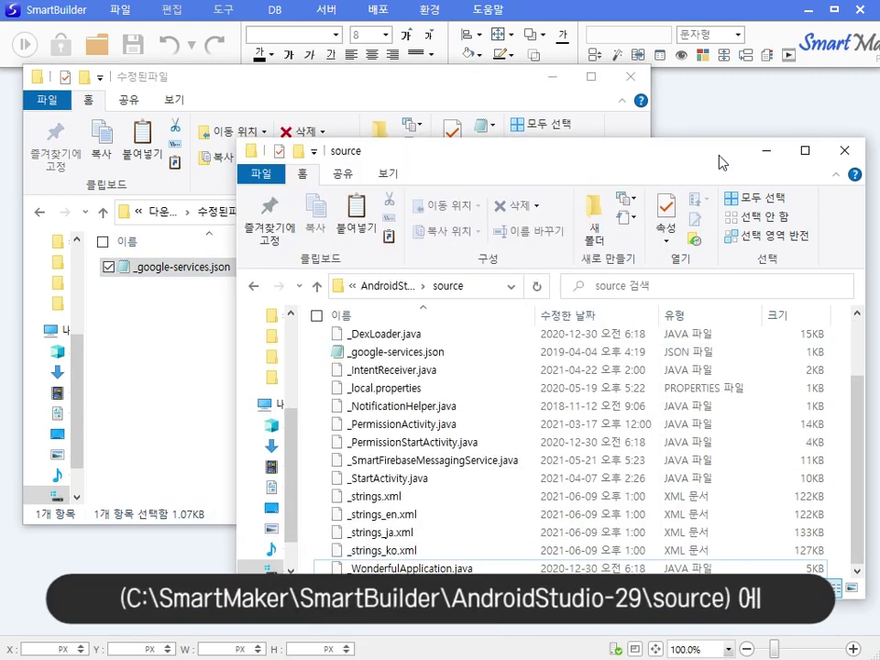
{"action": "right_click", "coordinate": [850, 436]}
{"action": "left_click", "coordinate": [772, 303]}
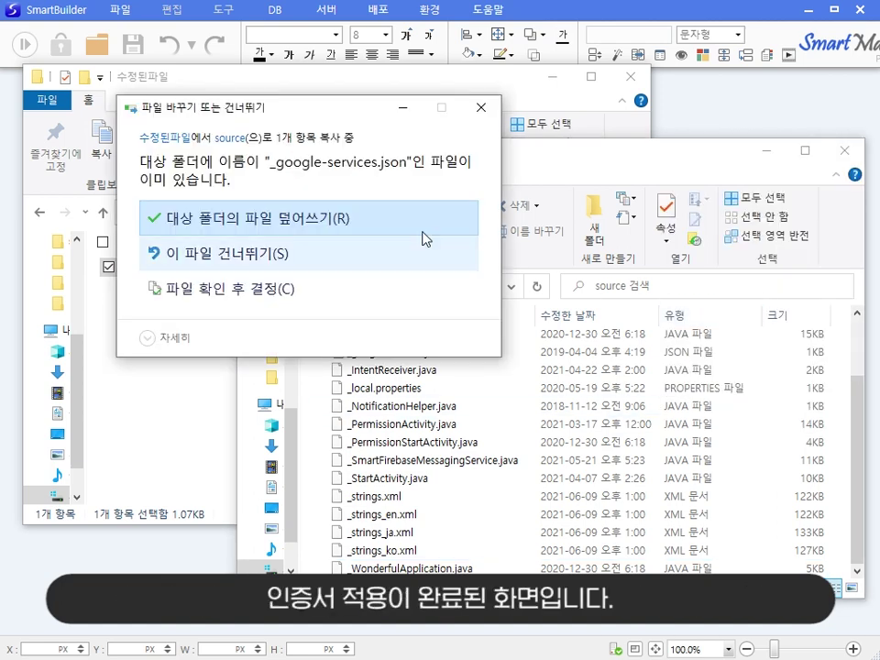
{"action": "left_click", "coordinate": [359, 218]}
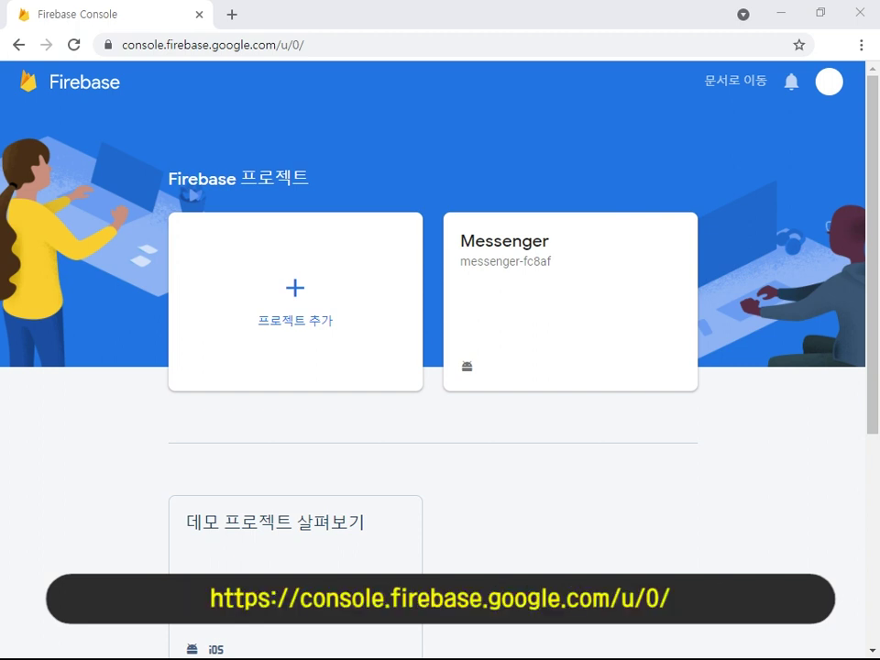
In the Firebase console, generate and download a new private key from the Messenger project's service account (서비스 계정) settings
{"action": "left_click", "coordinate": [516, 344]}
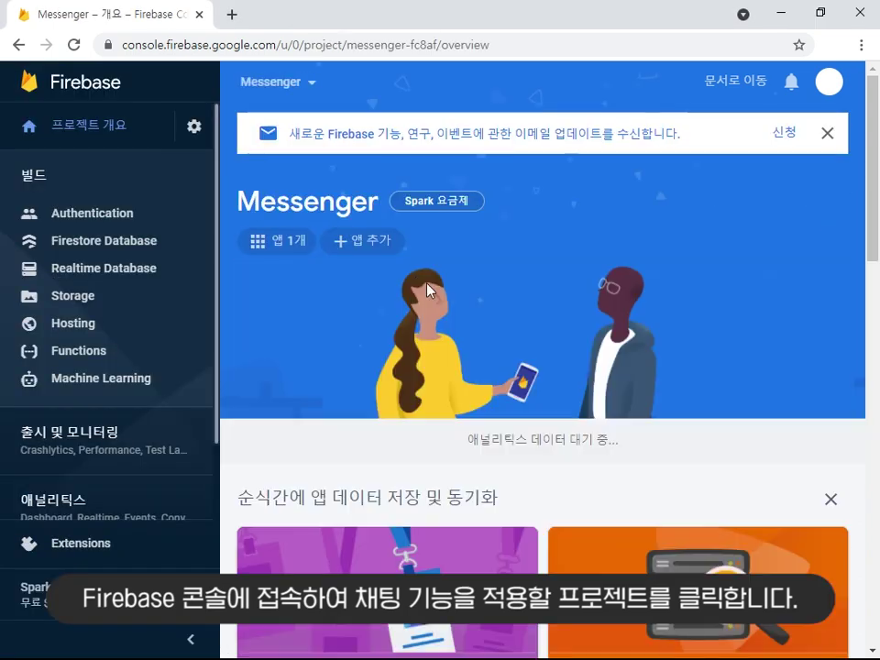
{"action": "left_click", "coordinate": [194, 129]}
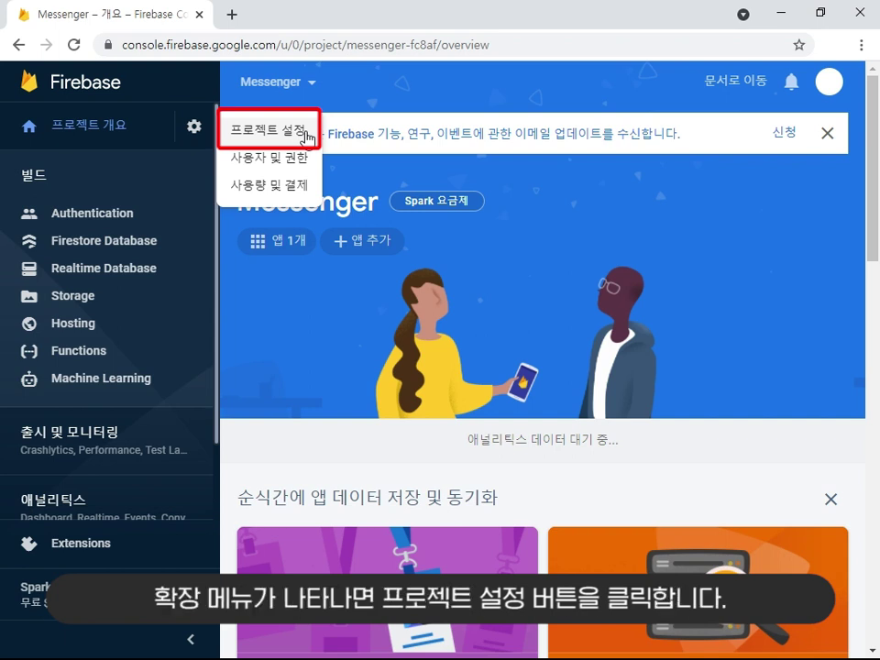
{"action": "left_click", "coordinate": [309, 137]}
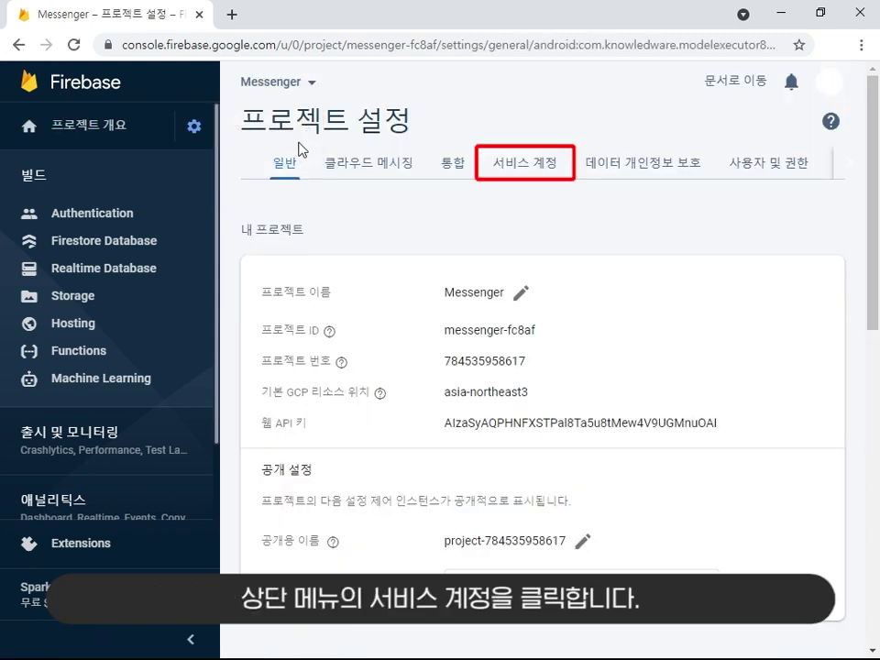
{"action": "left_click", "coordinate": [527, 170]}
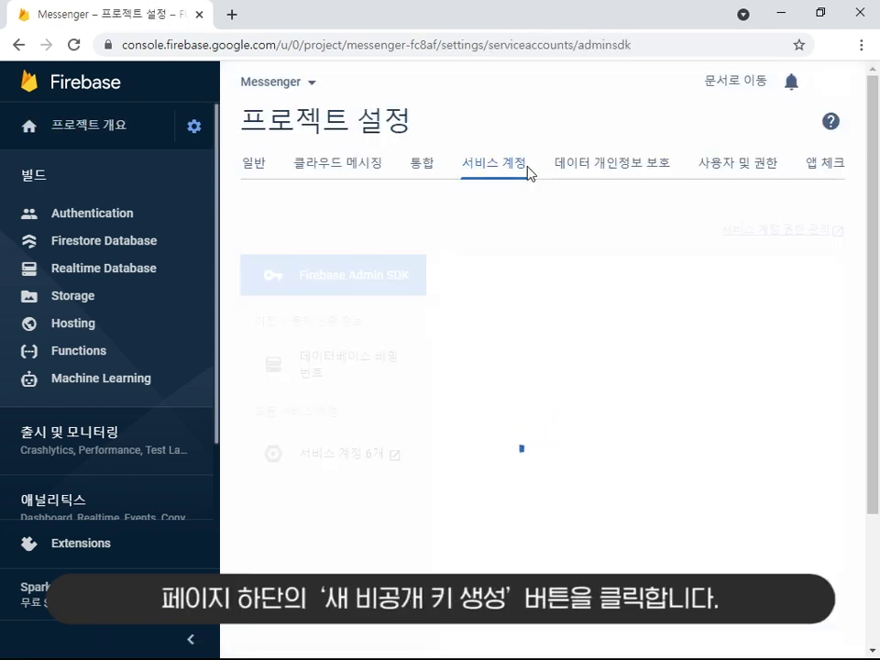
{"action": "scroll", "coordinate": [527, 174], "scroll_direction": "down", "scroll_amount": 4}
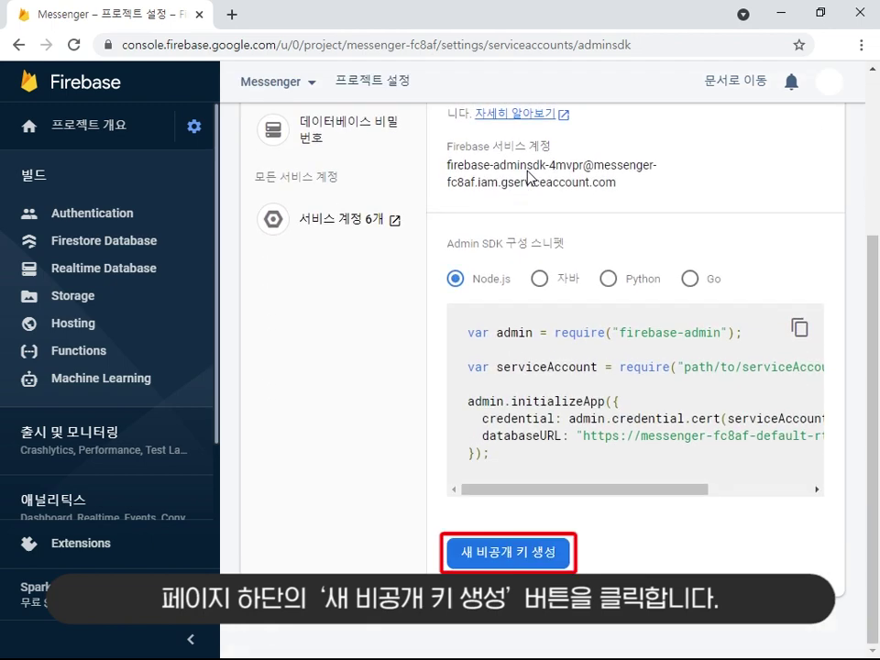
{"action": "left_click", "coordinate": [548, 555]}
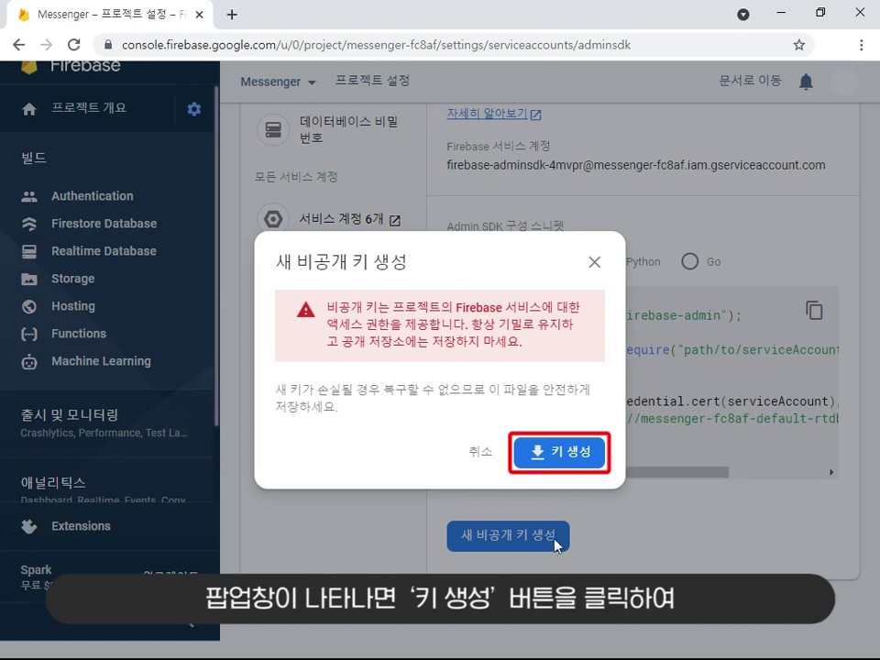
{"action": "left_click", "coordinate": [579, 449]}
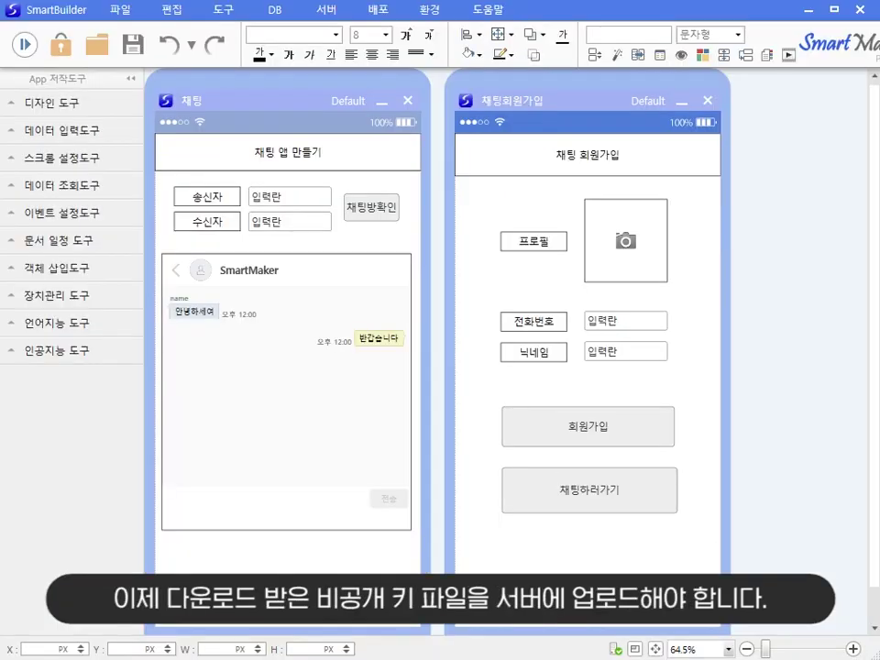
In SmartBuilder, start package creation (패키지 생성) and enter the project ID messenger-fc8af in the advanced PUSH settings
{"action": "left_click", "coordinate": [379, 12]}
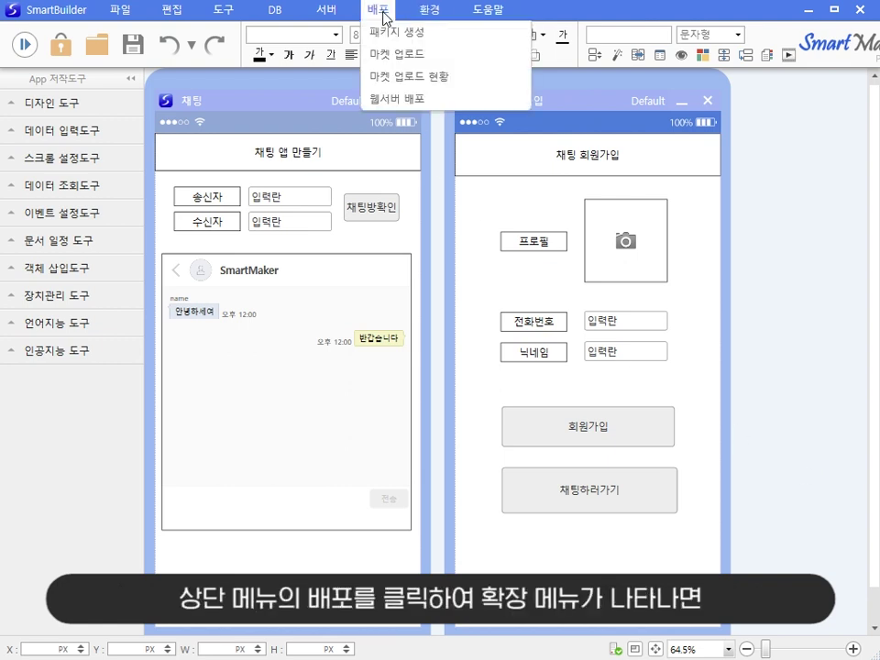
{"action": "left_click", "coordinate": [502, 41]}
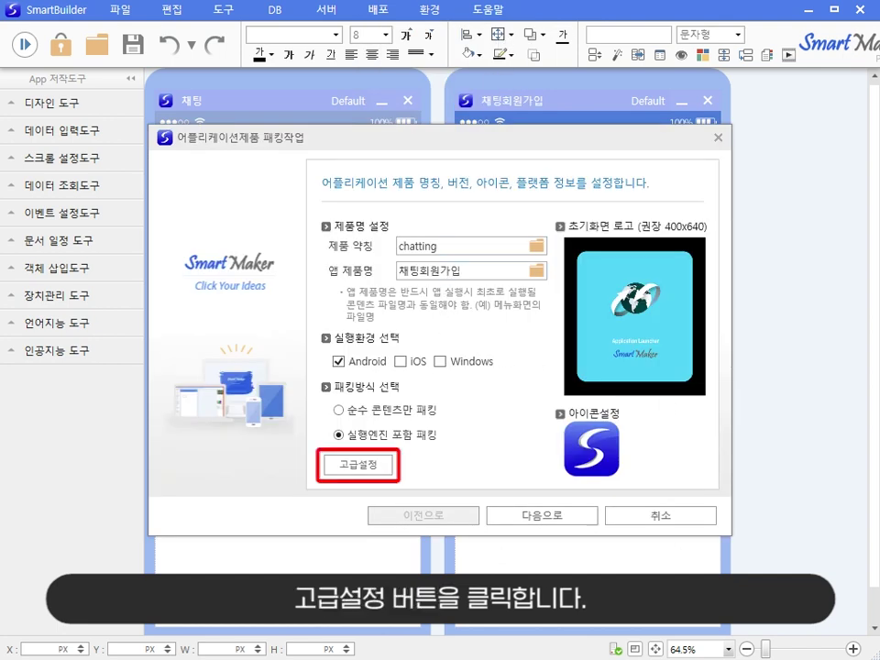
{"action": "left_click", "coordinate": [385, 468]}
{"action": "left_click", "coordinate": [503, 251]}
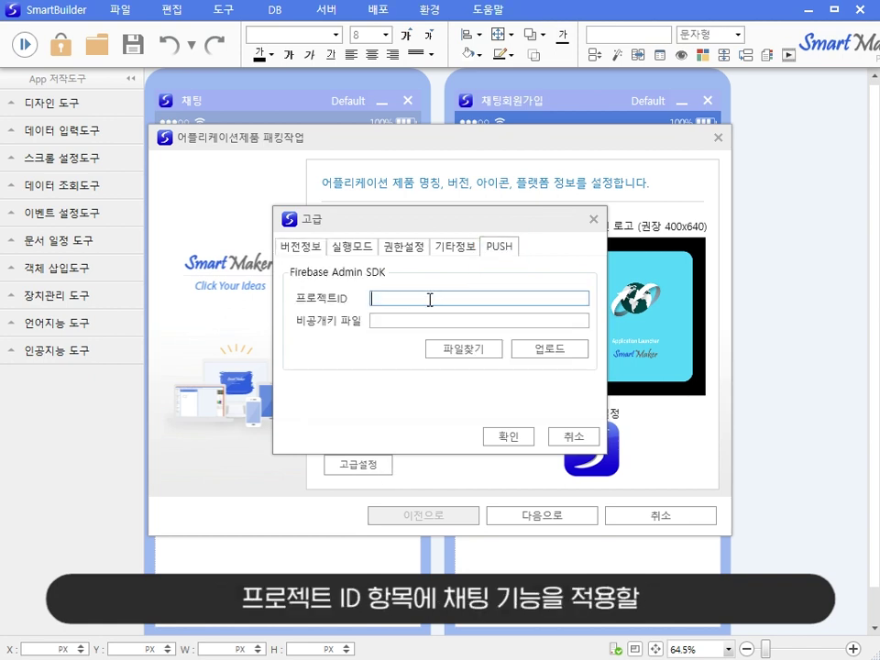
{"action": "key", "text": "ctrl+v"}
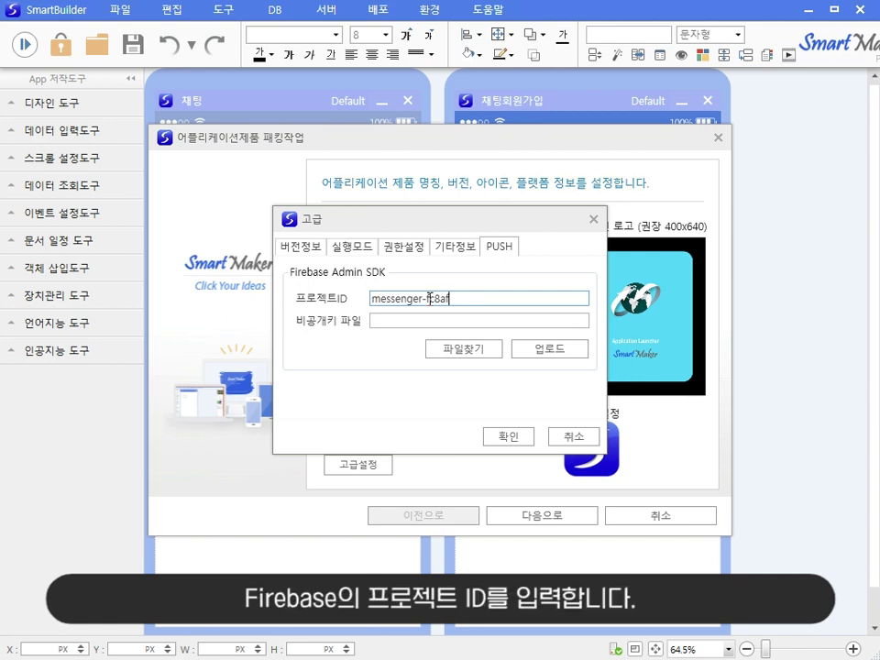
Select the messenger-fc8af Firebase Admin SDK JSON from the 비공개키파일 folder as private key file, upload it to the server and confirm the advanced settings
{"action": "left_click", "coordinate": [424, 318]}
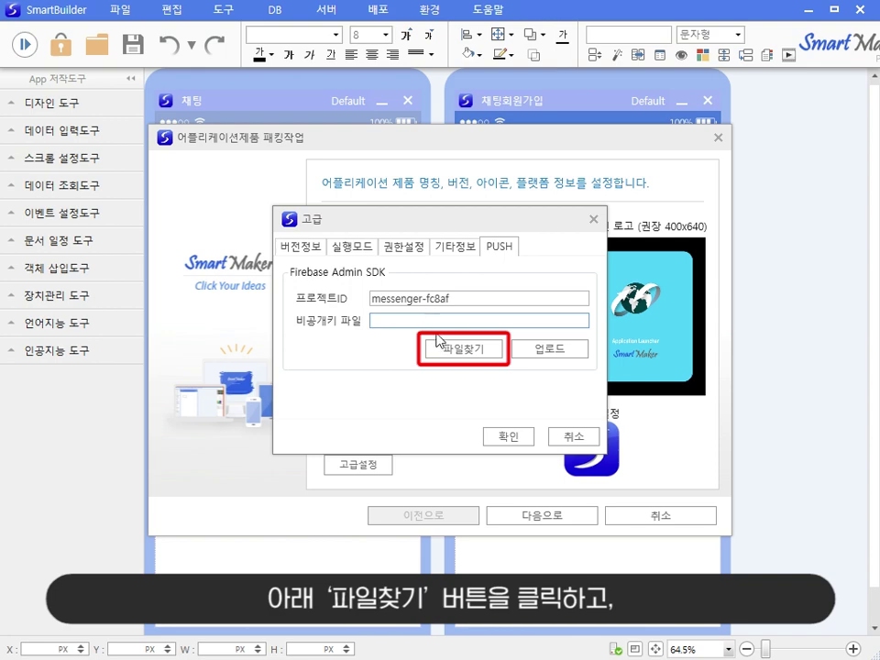
{"action": "left_click", "coordinate": [447, 348]}
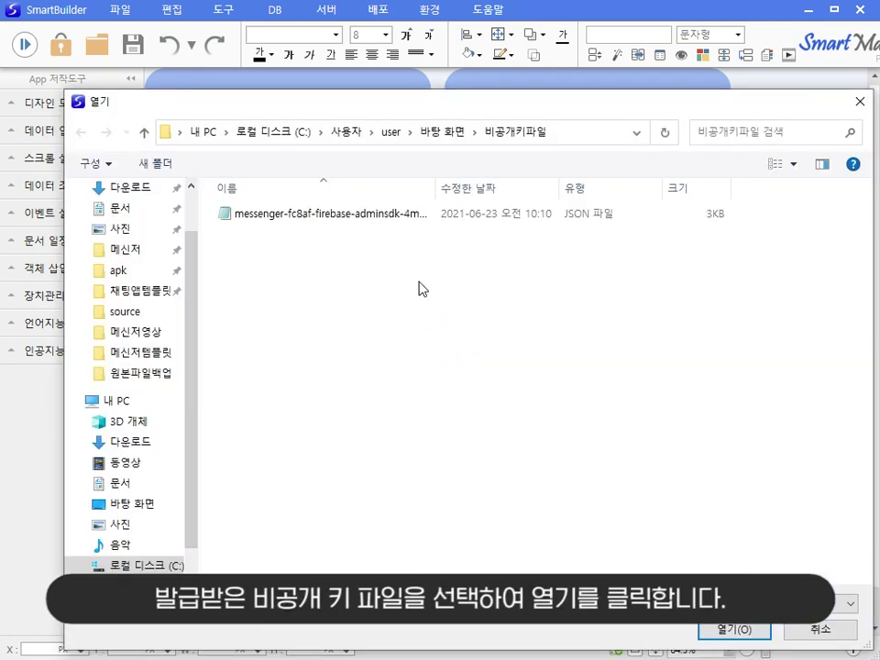
{"action": "left_click", "coordinate": [379, 221]}
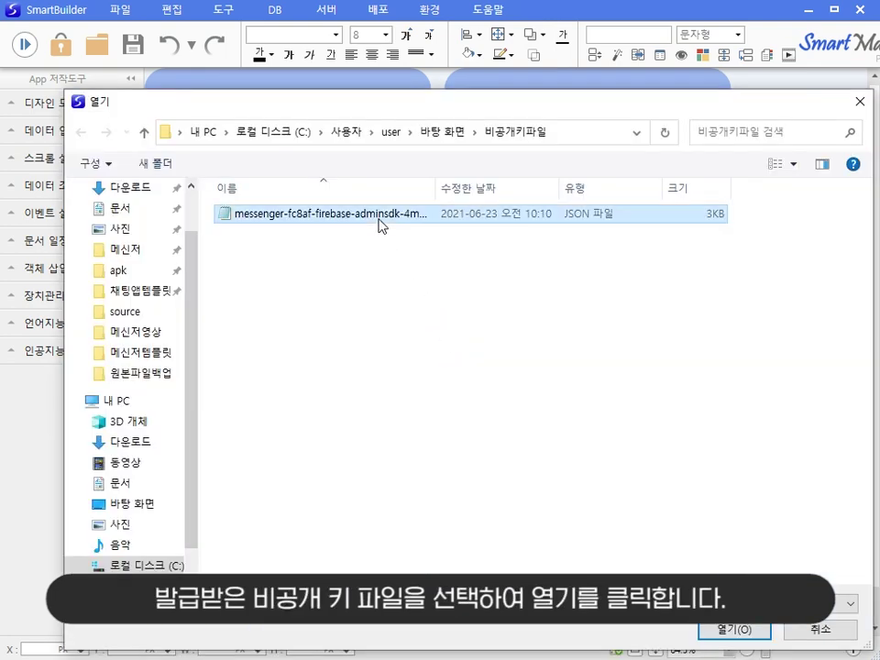
{"action": "left_click", "coordinate": [730, 632]}
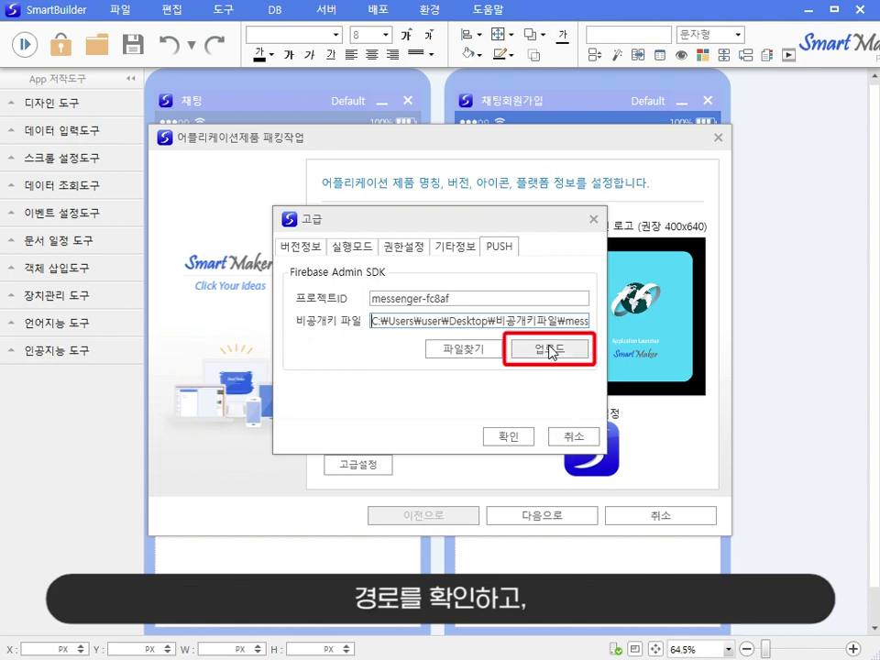
{"action": "left_click", "coordinate": [551, 352]}
{"action": "left_click", "coordinate": [449, 372]}
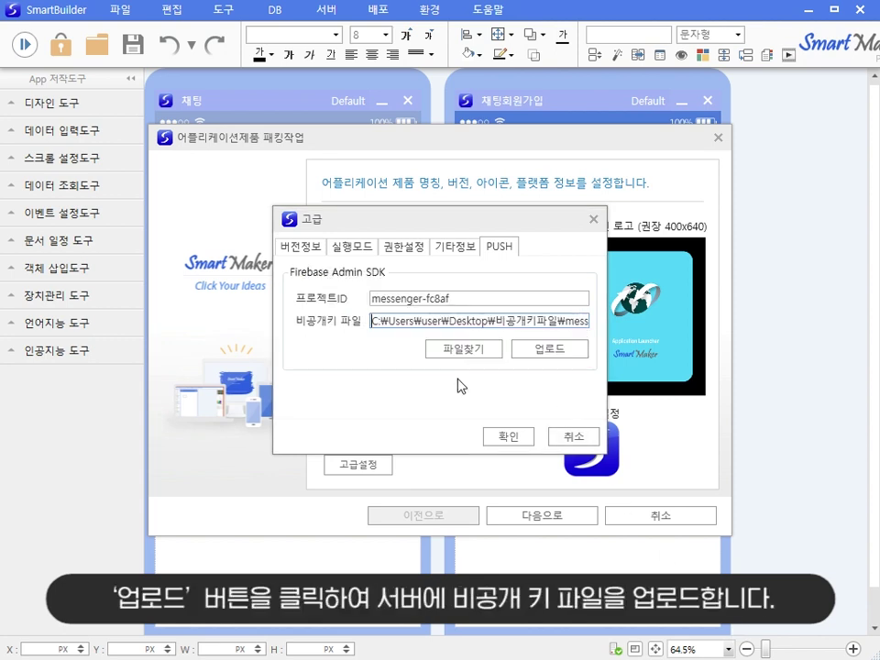
{"action": "left_click", "coordinate": [513, 437]}
Proceed through the chatting app's packaging wizard, keeping the font option at no extraction (추출 하지 않음)
{"action": "left_click", "coordinate": [520, 513]}
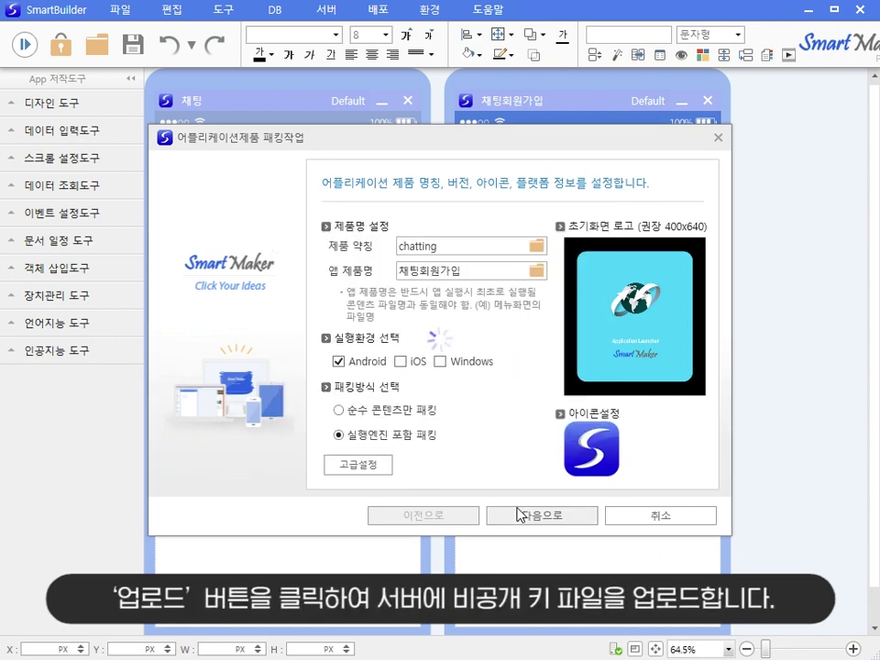
{"action": "left_click", "coordinate": [519, 514]}
{"action": "left_click", "coordinate": [519, 514]}
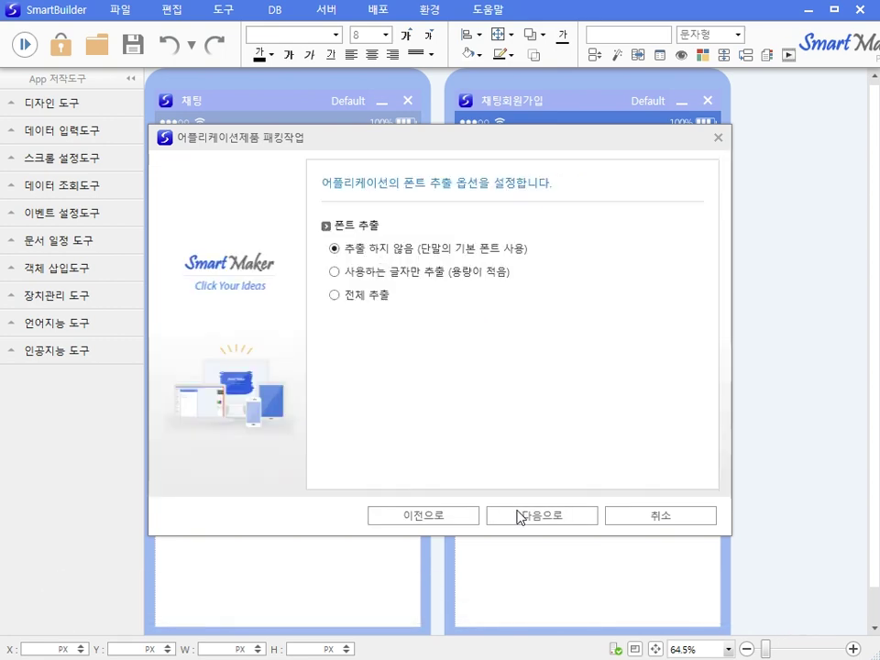
{"action": "left_click", "coordinate": [519, 514]}
{"action": "left_click", "coordinate": [519, 515]}
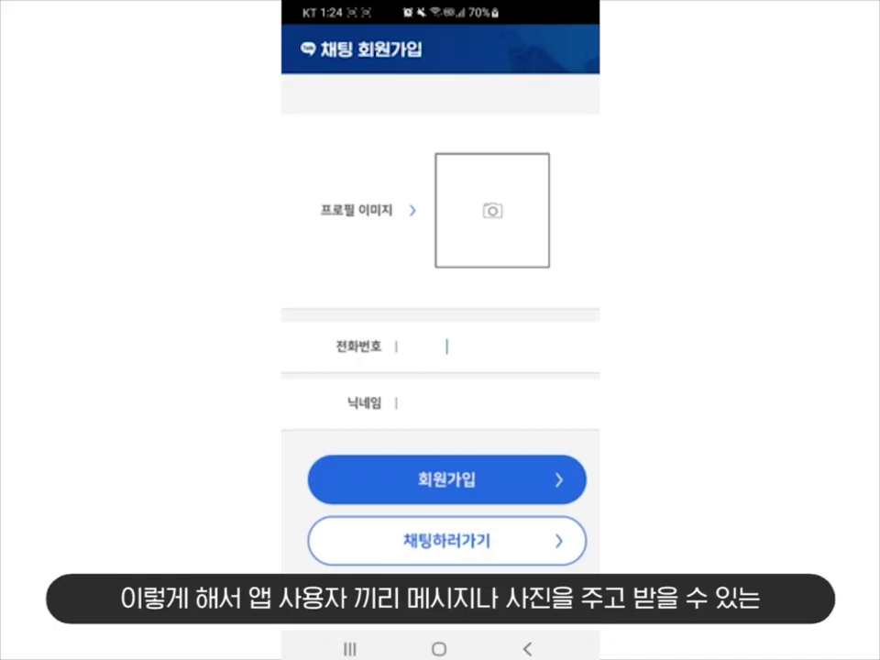
In the finished chat app on the phone, enter the first member's phone number and the nickname 스마트 in the sign-up form
{"action": "type", "text": "01012345678"}
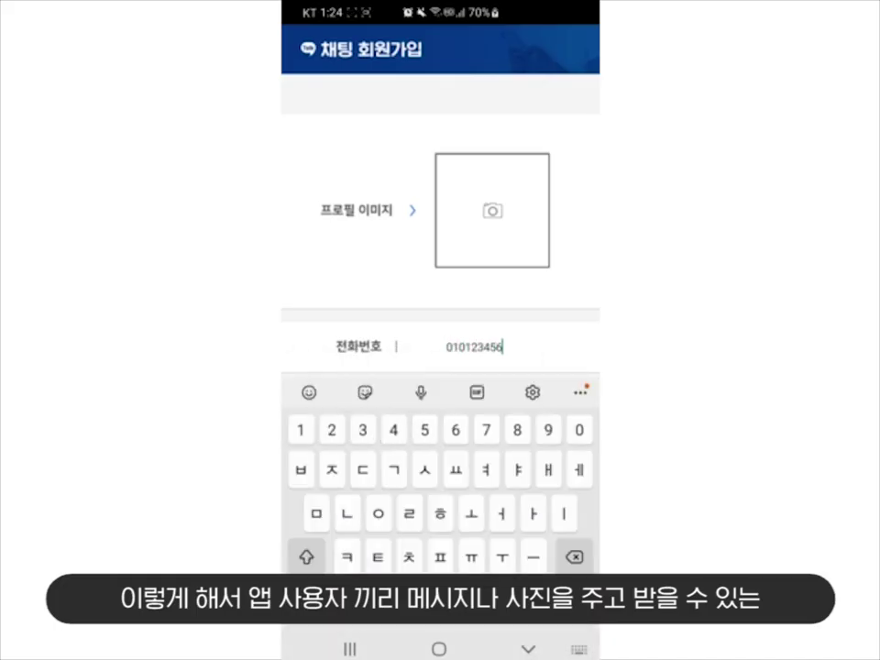
{"action": "left_click", "coordinate": [458, 402]}
{"action": "type", "text": "스마트"}
Replace the sign-up form's phone number with the second member's number and set the nickname to 메이커
{"action": "left_click", "coordinate": [486, 346]}
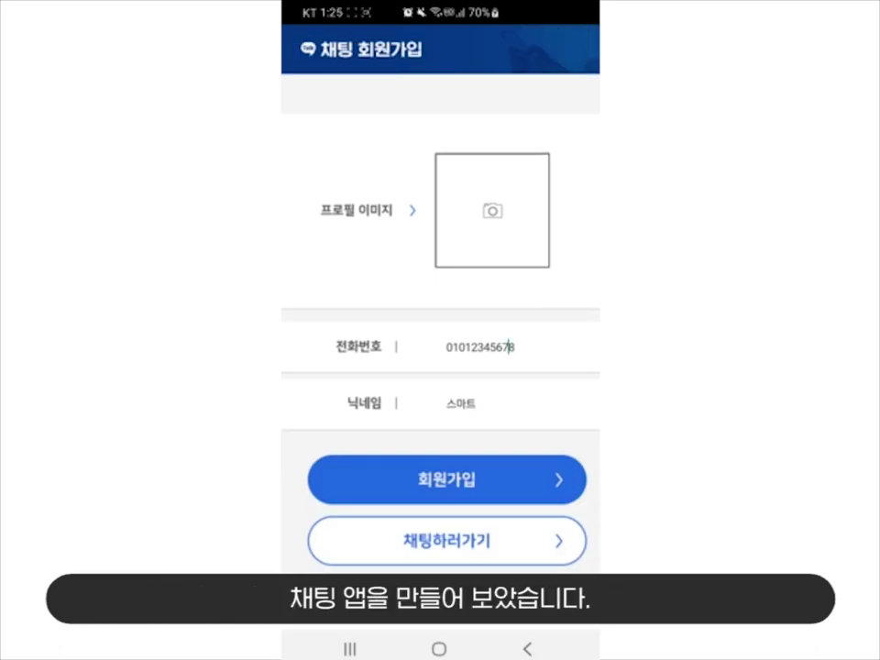
{"action": "key", "text": "BackSpace"}
{"action": "key", "text": "BackSpace"}
{"action": "key", "text": "BackSpace"}
{"action": "key", "text": "BackSpace"}
{"action": "key", "text": "BackSpace"}
{"action": "key", "text": "BackSpace"}
{"action": "key", "text": "BackSpace"}
{"action": "key", "text": "BackSpace"}
{"action": "type", "text": "87654321"}
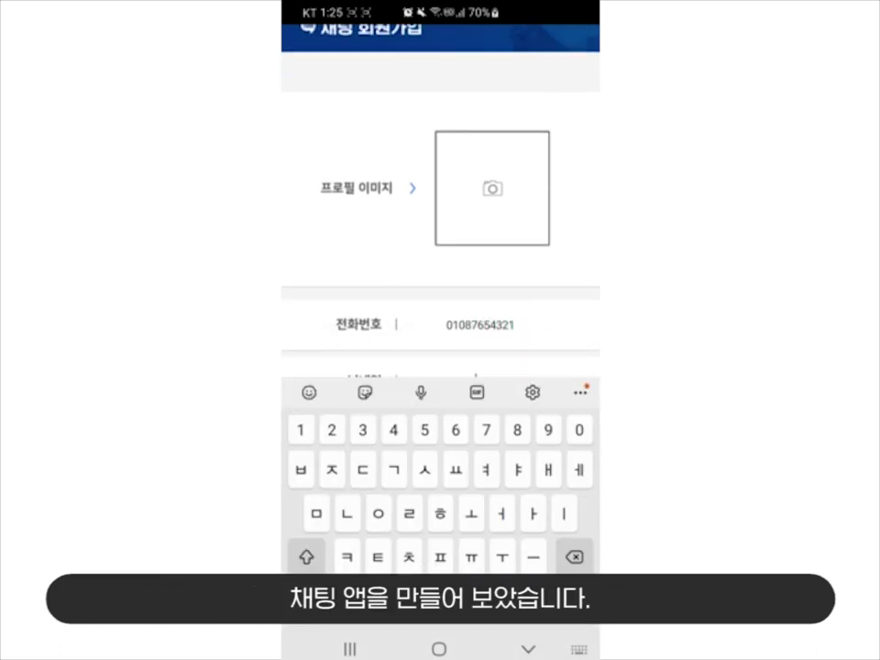
{"action": "left_click", "coordinate": [458, 367]}
{"action": "type", "text": "메이커"}
{"action": "key", "text": "Escape"}
Go to the Smart Talk chat screen, enter the sender's and recipient's phone numbers, and check the chat room
{"action": "left_click", "coordinate": [446, 541]}
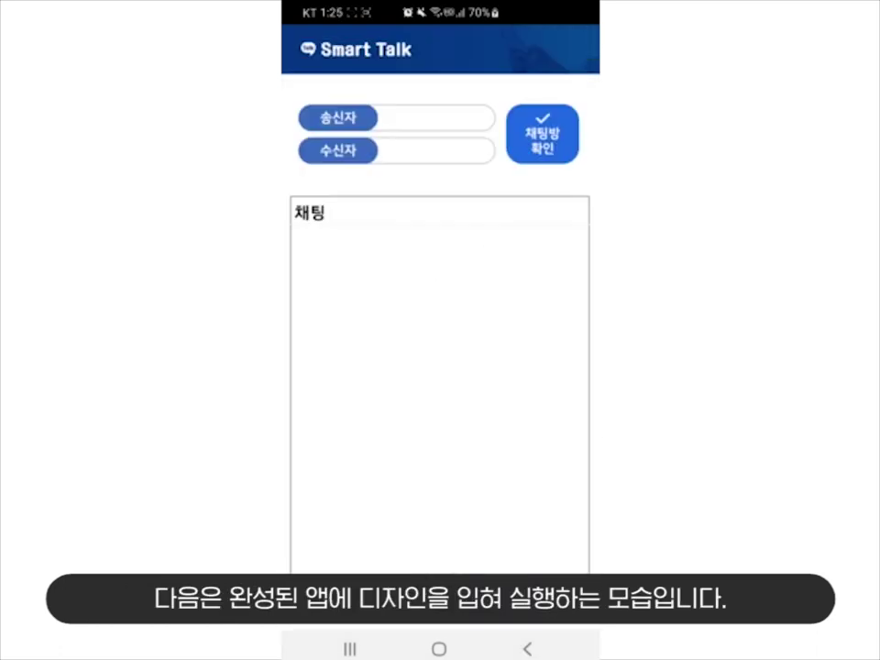
{"action": "left_click", "coordinate": [440, 118]}
{"action": "type", "text": "01012345678"}
{"action": "type", "text": "0"}
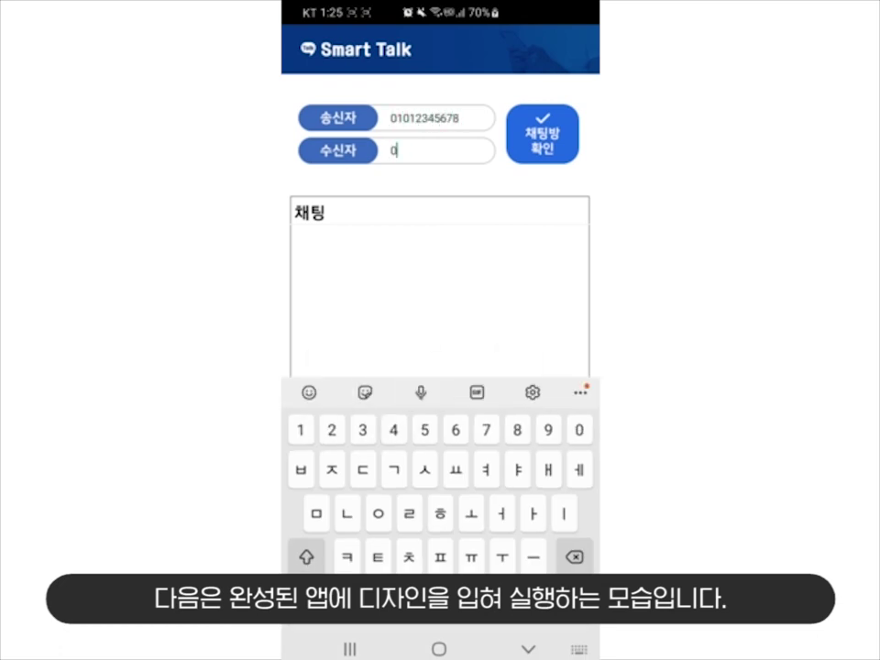
{"action": "type", "text": "1087654321"}
{"action": "left_click", "coordinate": [542, 134]}
Send the message "안녕하세요" to 메이커 and return to the chat room list
{"action": "left_click", "coordinate": [431, 555]}
{"action": "type", "text": "ㅇ"}
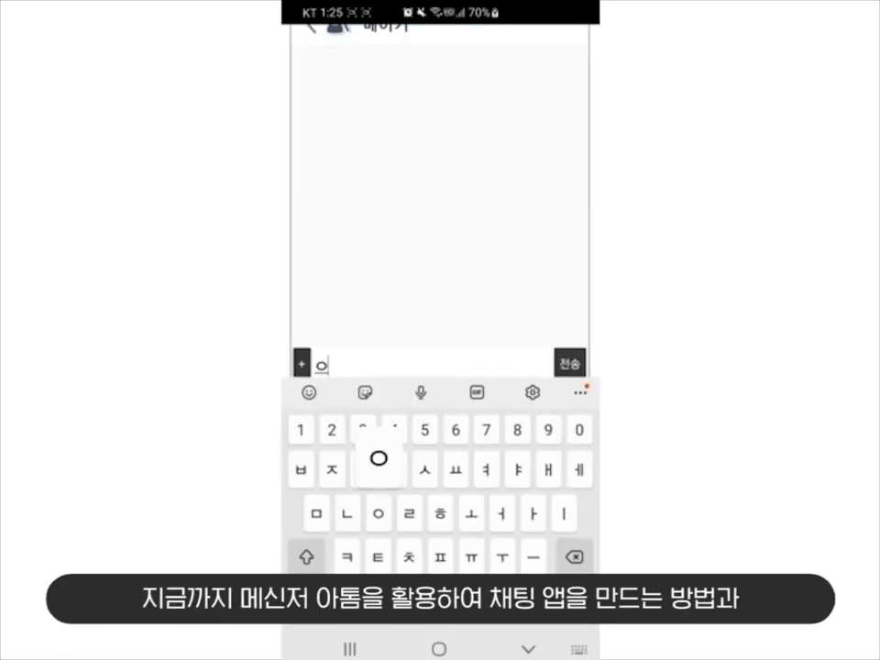
{"action": "type", "text": "안녕하세요"}
{"action": "left_click", "coordinate": [528, 648]}
{"action": "left_click", "coordinate": [570, 557]}
{"action": "left_click", "coordinate": [310, 218]}
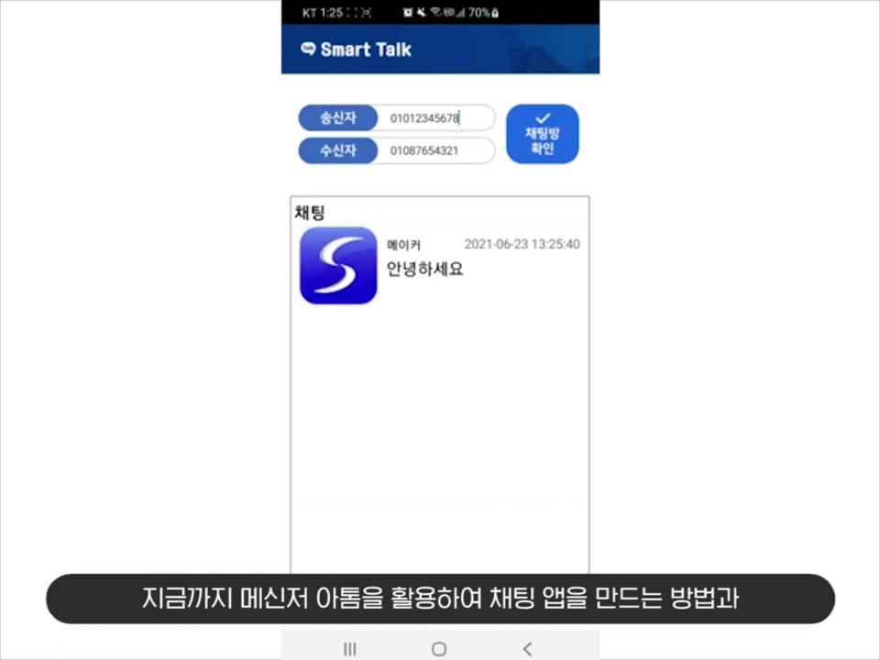
Swap the sender's and recipient's phone numbers so that 메이커 is the sender and 스마트 the recipient
{"action": "left_click", "coordinate": [440, 118]}
{"action": "key", "text": "BackSpace"}
{"action": "key", "text": "BackSpace"}
{"action": "key", "text": "BackSpace"}
{"action": "key", "text": "BackSpace"}
{"action": "key", "text": "BackSpace"}
{"action": "key", "text": "BackSpace"}
{"action": "key", "text": "BackSpace"}
{"action": "key", "text": "BackSpace"}
{"action": "type", "text": "87654321"}
{"action": "left_click", "coordinate": [458, 152]}
{"action": "key", "text": "BackSpace"}
{"action": "key", "text": "BackSpace"}
{"action": "key", "text": "BackSpace"}
{"action": "key", "text": "BackSpace"}
{"action": "key", "text": "BackSpace"}
{"action": "key", "text": "BackSpace"}
{"action": "key", "text": "BackSpace"}
{"action": "key", "text": "BackSpace"}
{"action": "type", "text": "101"}
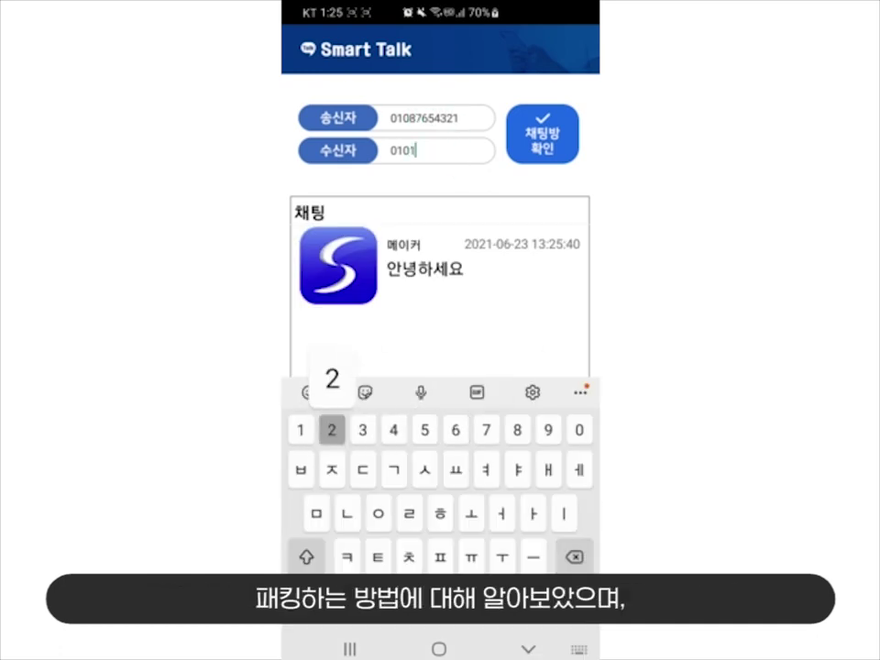
{"action": "type", "text": "2345678"}
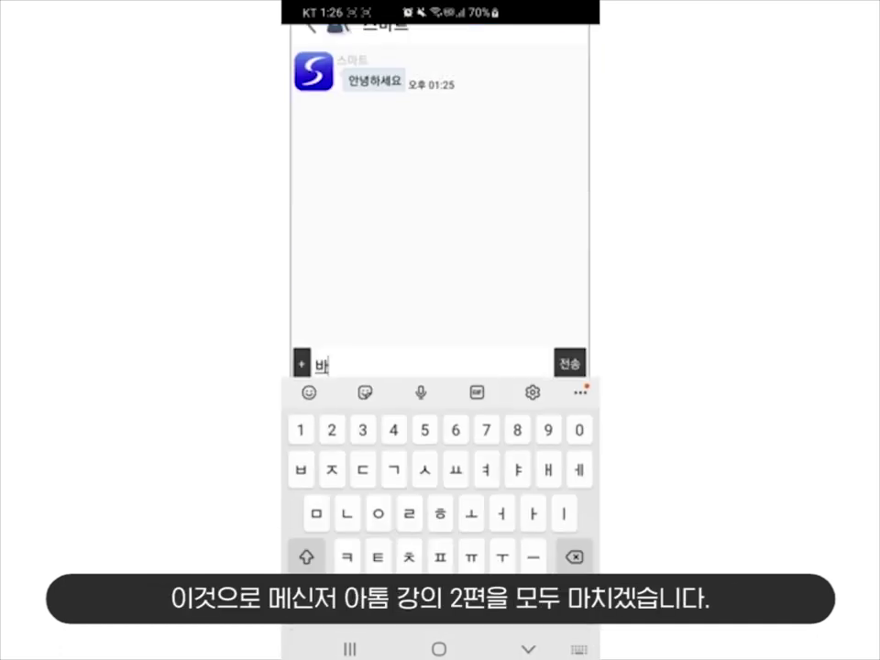
Send the reply "반갑습니다" to 스마트 and return to the chat room list
{"action": "type", "text": "반갑습니다"}
{"action": "left_click", "coordinate": [569, 362]}
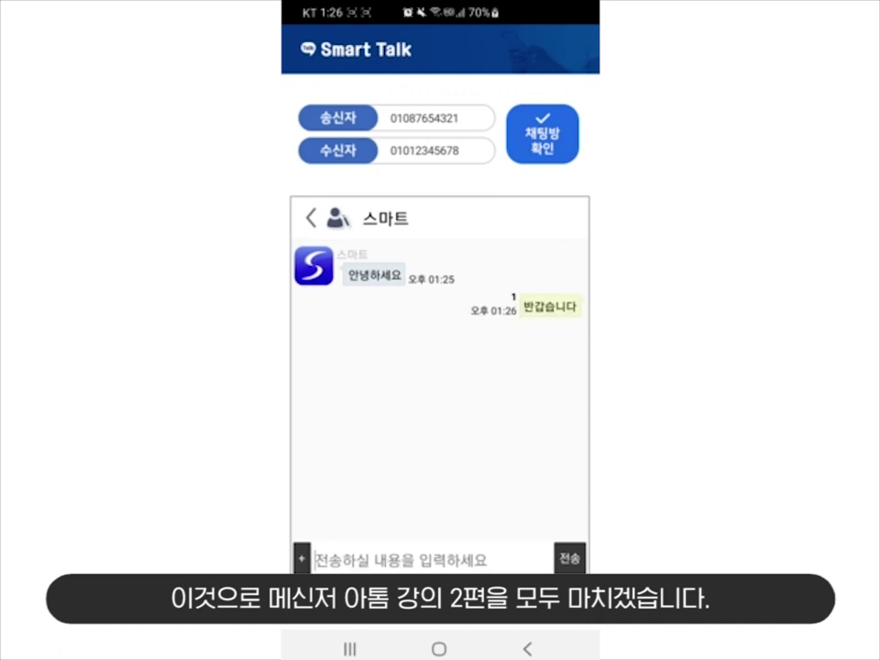
{"action": "left_click", "coordinate": [311, 217]}
Restore the first member's phone number as sender and the second's as recipient, check the chat room and open the conversation with 메이커
{"action": "left_click", "coordinate": [439, 119]}
{"action": "key", "text": "BackSpace"}
{"action": "key", "text": "BackSpace"}
{"action": "key", "text": "BackSpace"}
{"action": "key", "text": "BackSpace"}
{"action": "key", "text": "BackSpace"}
{"action": "key", "text": "BackSpace"}
{"action": "key", "text": "BackSpace"}
{"action": "key", "text": "BackSpace"}
{"action": "type", "text": "12345678"}
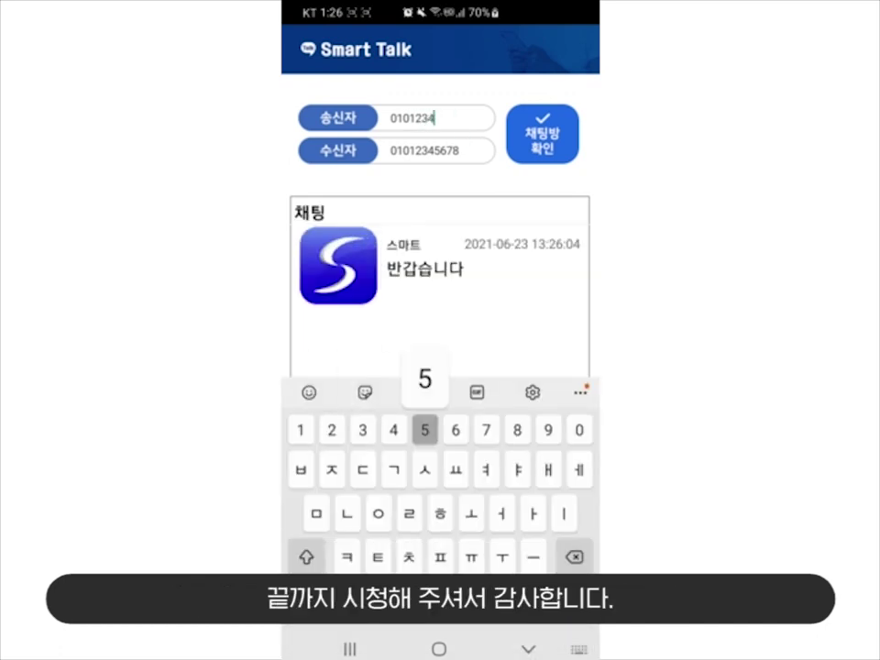
{"action": "left_click", "coordinate": [440, 151]}
{"action": "key", "text": "BackSpace"}
{"action": "key", "text": "BackSpace"}
{"action": "key", "text": "BackSpace"}
{"action": "key", "text": "BackSpace"}
{"action": "key", "text": "BackSpace"}
{"action": "key", "text": "BackSpace"}
{"action": "key", "text": "BackSpace"}
{"action": "key", "text": "BackSpace"}
{"action": "type", "text": "87654321"}
{"action": "left_click", "coordinate": [542, 133]}
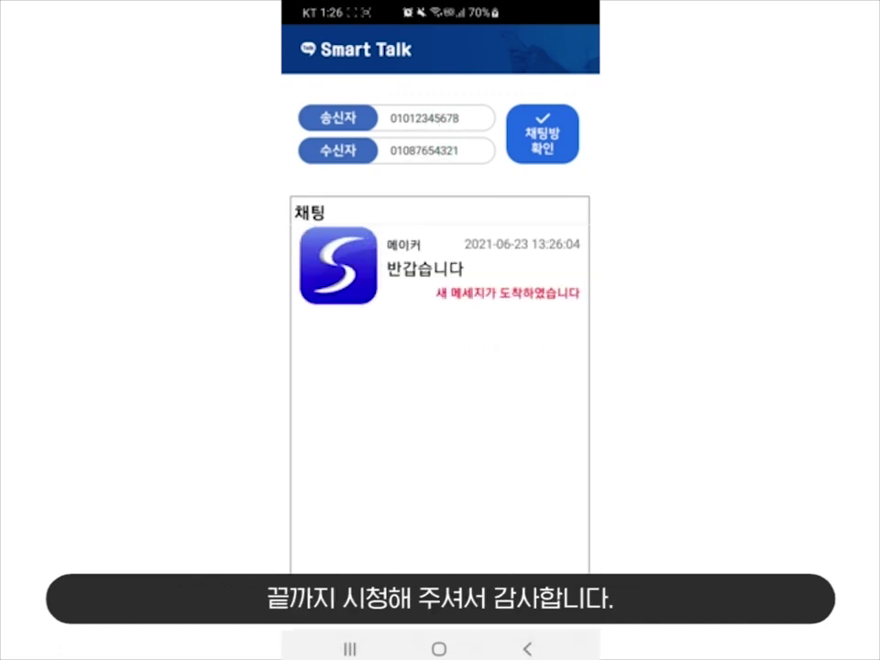
{"action": "left_click", "coordinate": [430, 266]}
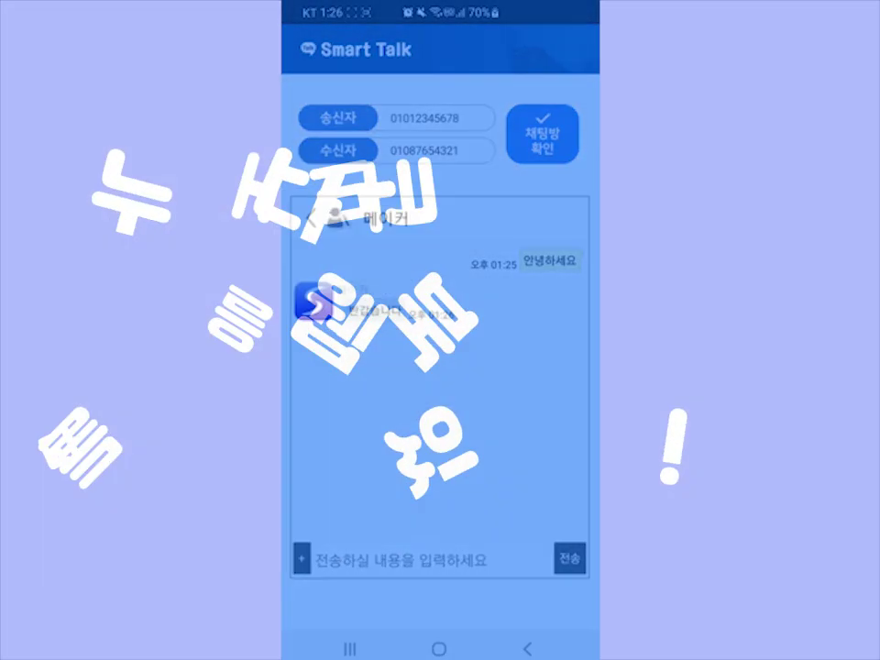